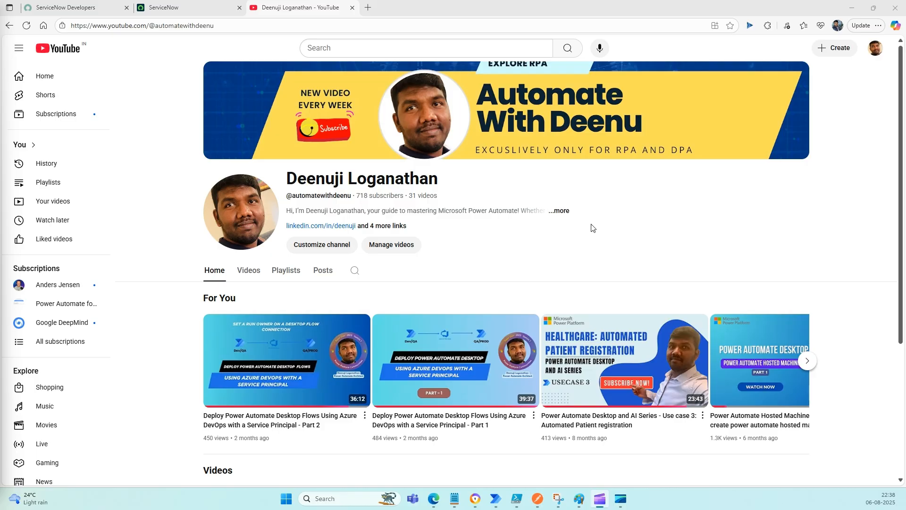
Switch to the ServiceNow Developers site and check the user role set for the developer instance, leaving it as Admin.
{"action": "left_click", "coordinate": [78, 9]}
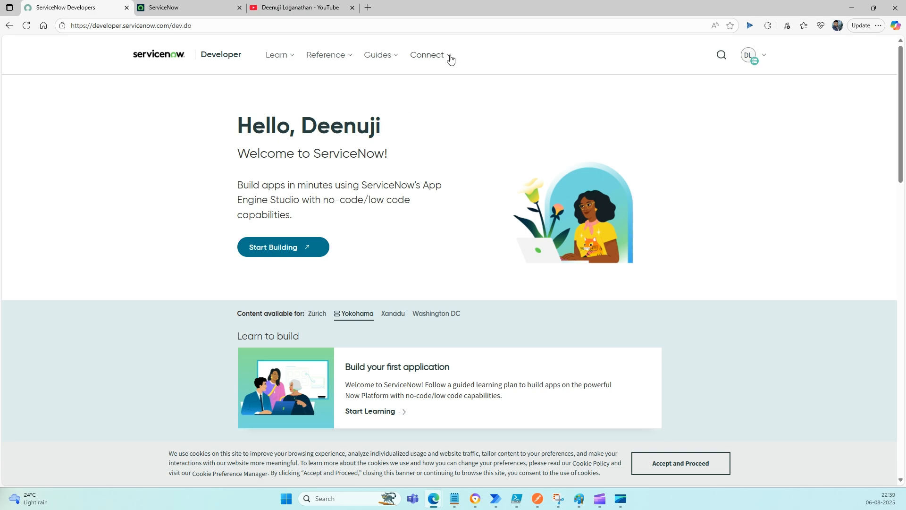
{"action": "left_click", "coordinate": [765, 57]}
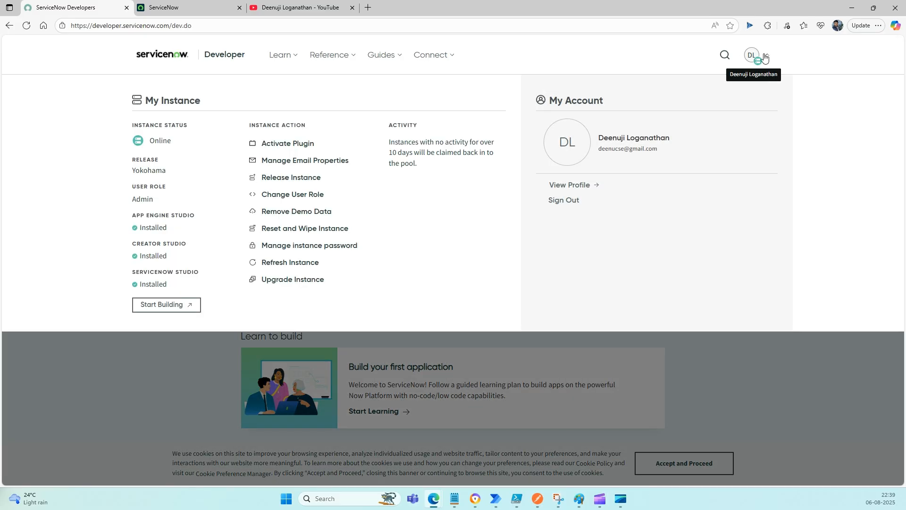
{"action": "left_click", "coordinate": [291, 194]}
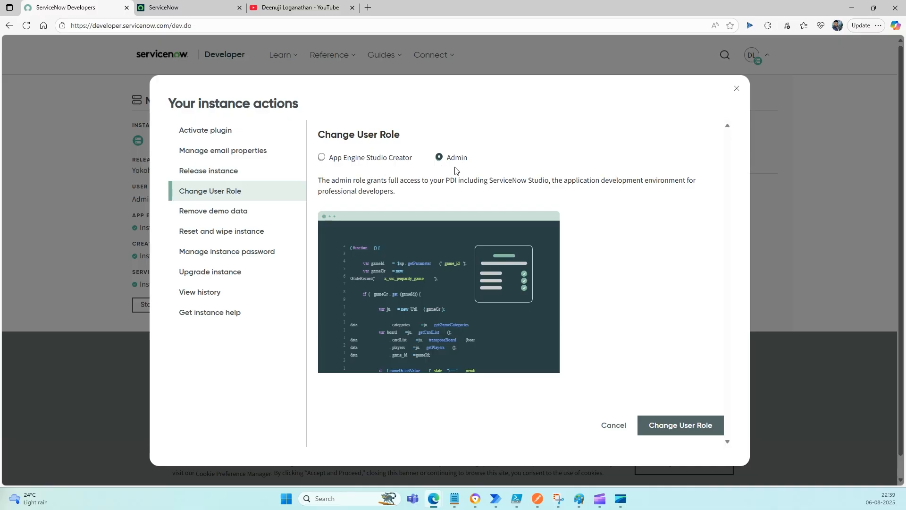
{"action": "left_click", "coordinate": [737, 89]}
{"action": "left_click", "coordinate": [161, 373]}
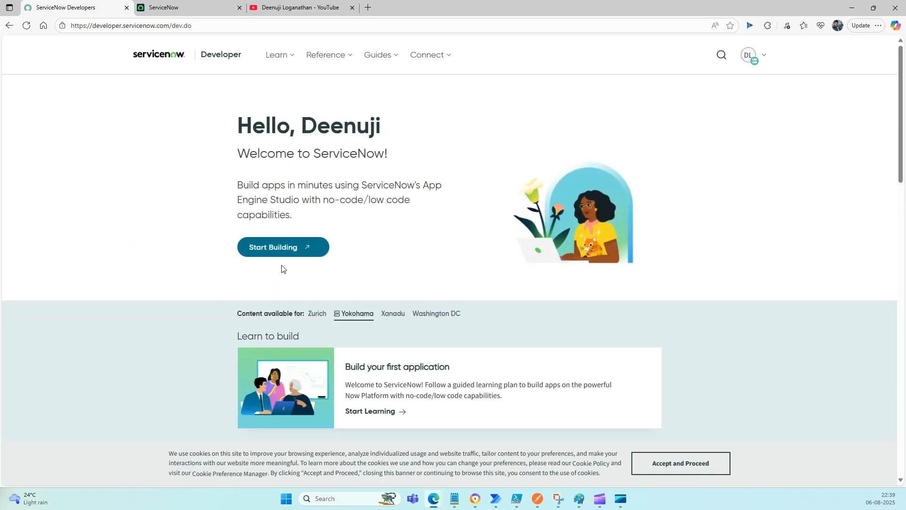
In the ServiceNow instance, filter the application navigator for "REST api" and open the REST API Explorer.
{"action": "left_click", "coordinate": [177, 12]}
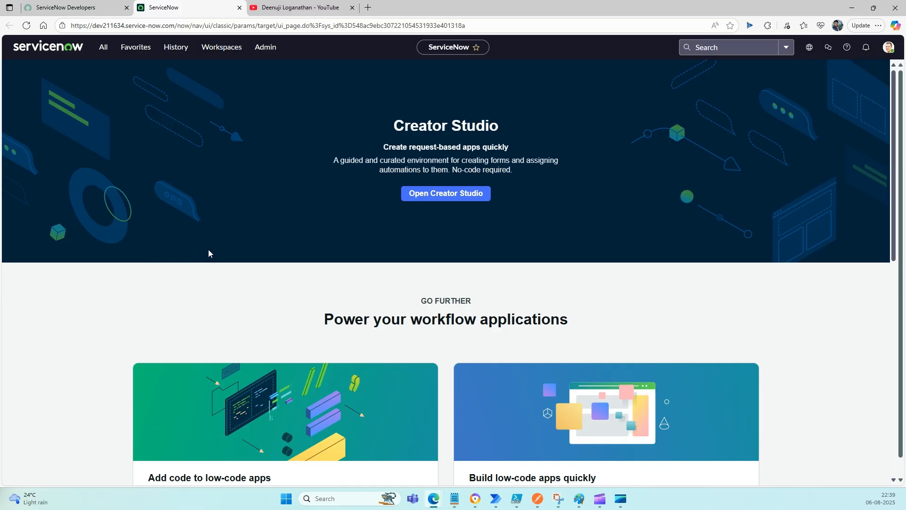
{"action": "left_click", "coordinate": [107, 50]}
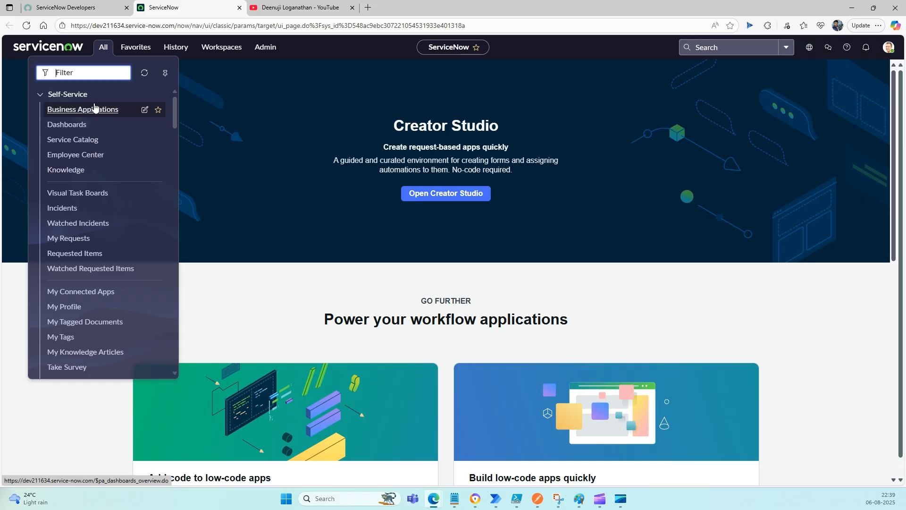
{"action": "scroll", "coordinate": [96, 125], "scroll_direction": "down", "scroll_amount": 10}
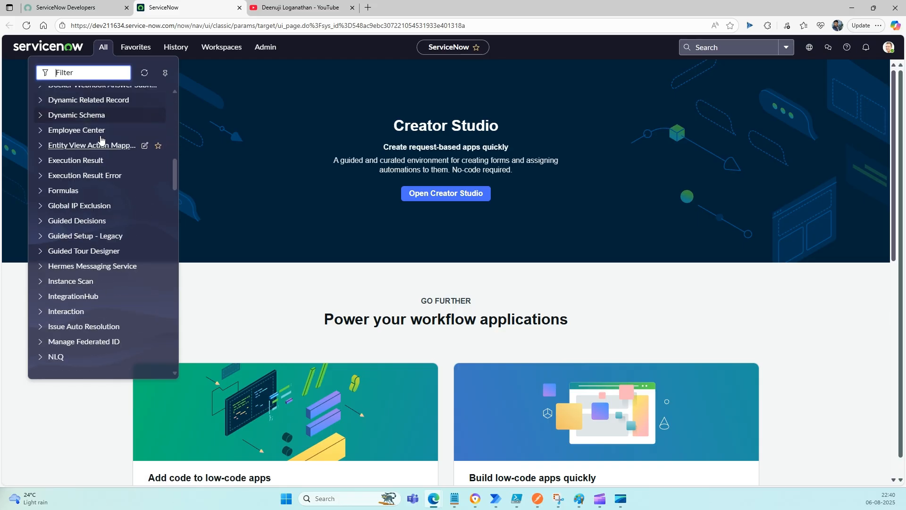
{"action": "scroll", "coordinate": [100, 139], "scroll_direction": "down", "scroll_amount": 1}
{"action": "type", "text": "REST"}
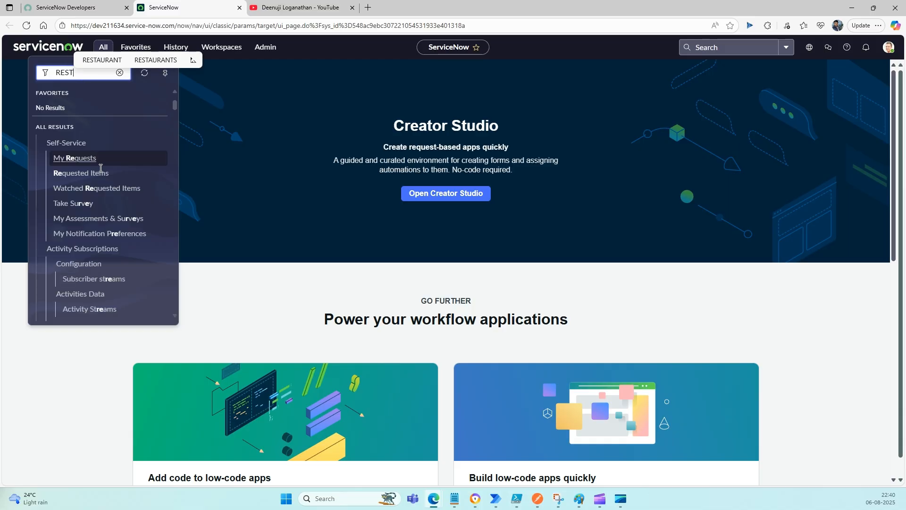
{"action": "scroll", "coordinate": [56, 124], "scroll_direction": "down", "scroll_amount": 3}
{"action": "scroll", "coordinate": [56, 123], "scroll_direction": "down", "scroll_amount": 5}
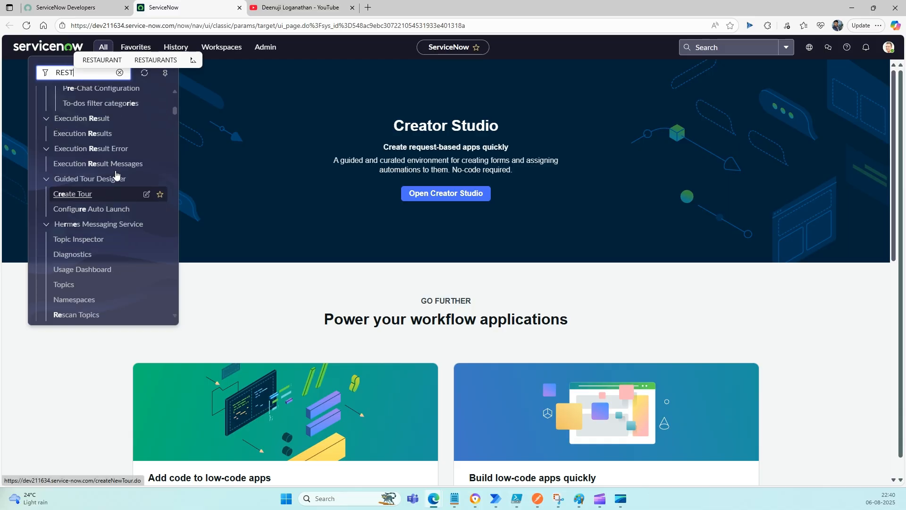
{"action": "scroll", "coordinate": [108, 200], "scroll_direction": "down", "scroll_amount": 10}
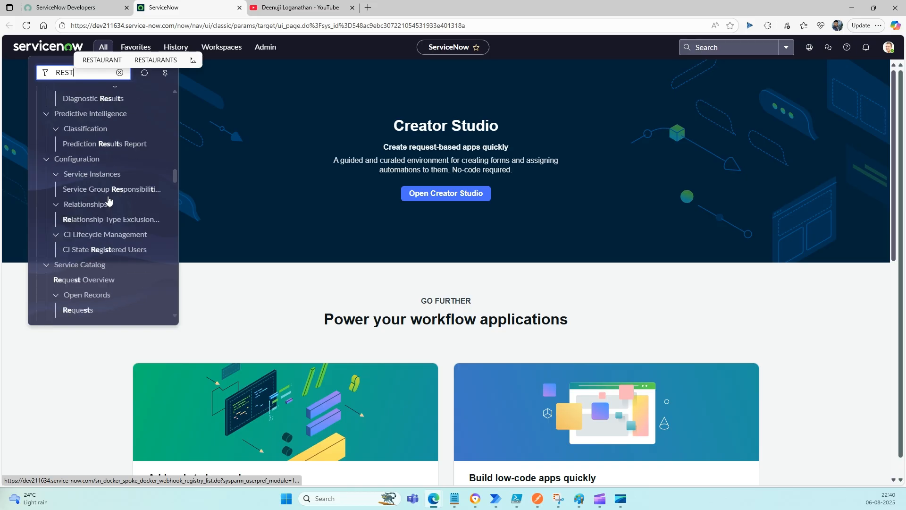
{"action": "scroll", "coordinate": [108, 200], "scroll_direction": "down", "scroll_amount": 6}
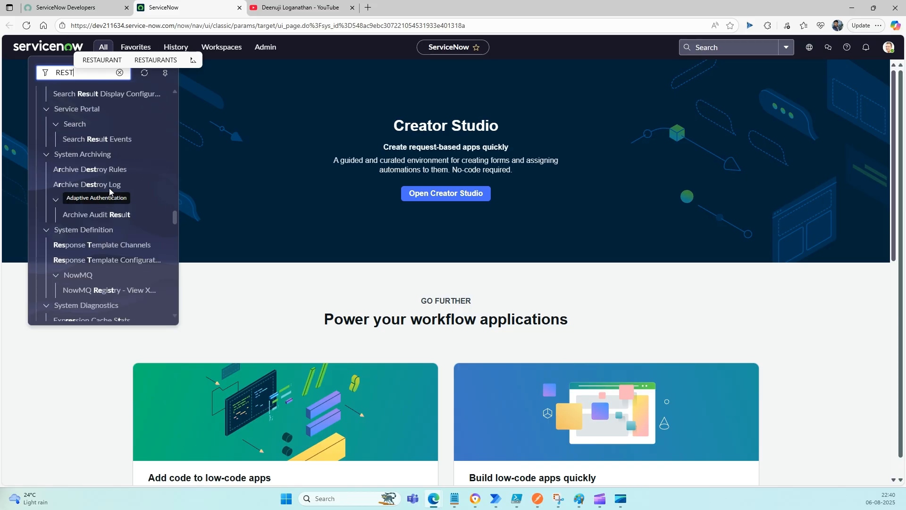
{"action": "type", "text": "api"}
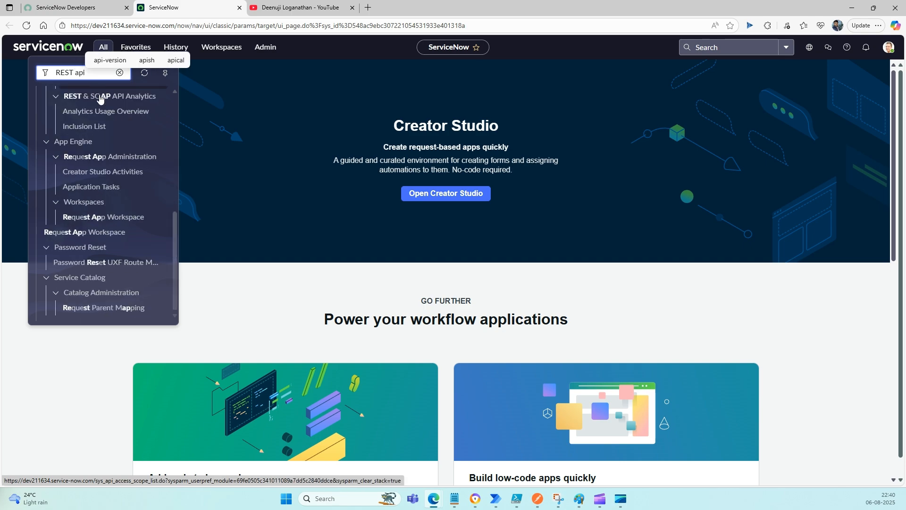
{"action": "scroll", "coordinate": [102, 156], "scroll_direction": "up", "scroll_amount": 2}
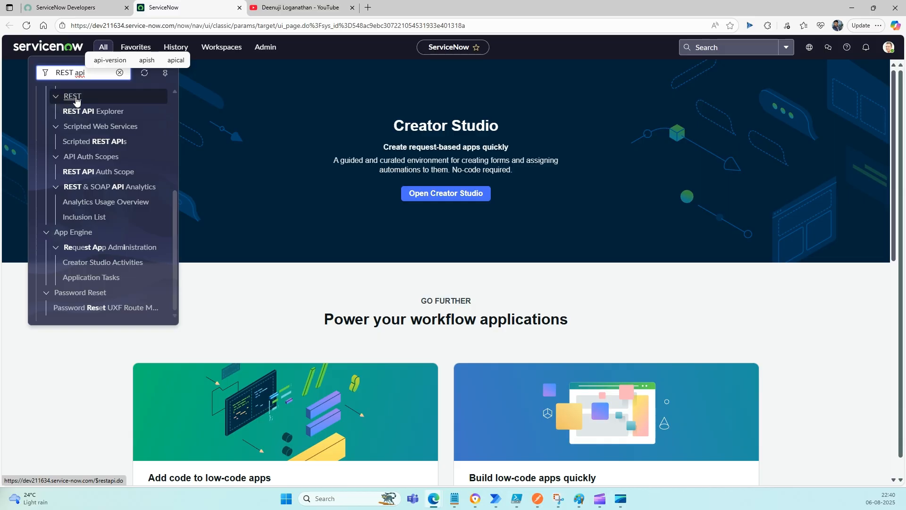
{"action": "left_click", "coordinate": [96, 113]}
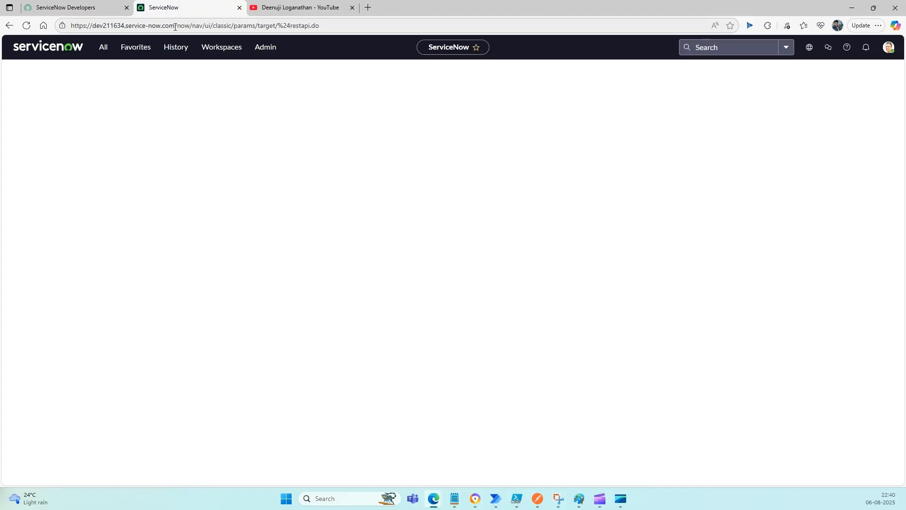
{"action": "left_click_drag", "start_coordinate": [175, 27], "coordinate": [38, 34]}
{"action": "key", "text": "ctrl+c"}
{"action": "left_click", "coordinate": [88, 264]}
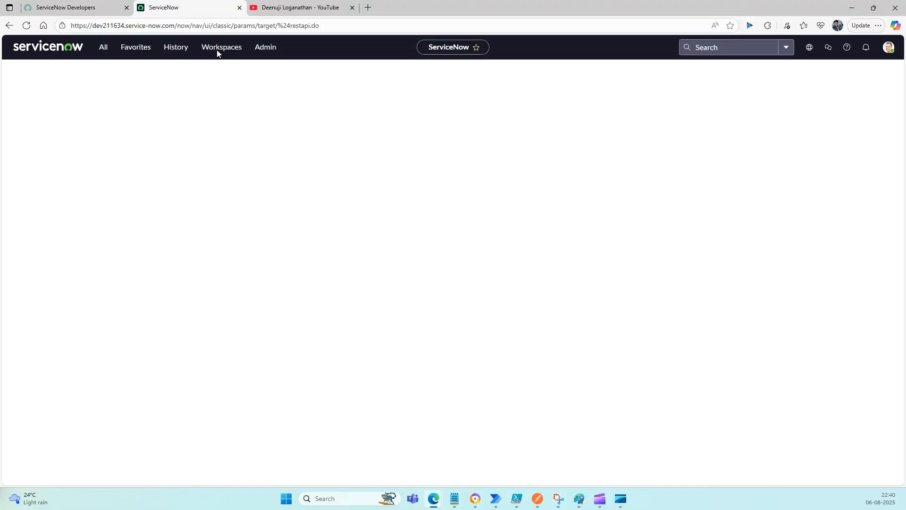
{"action": "left_click", "coordinate": [368, 8]}
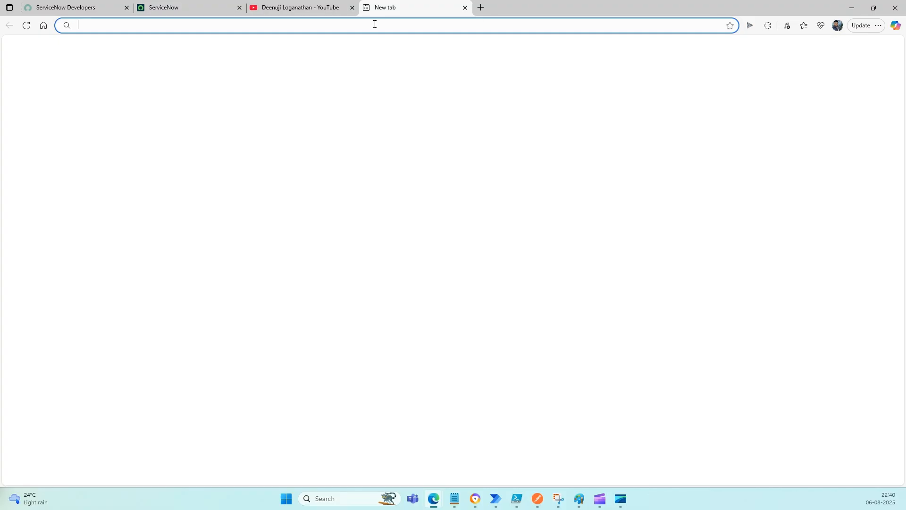
{"action": "key", "text": "ctrl+v"}
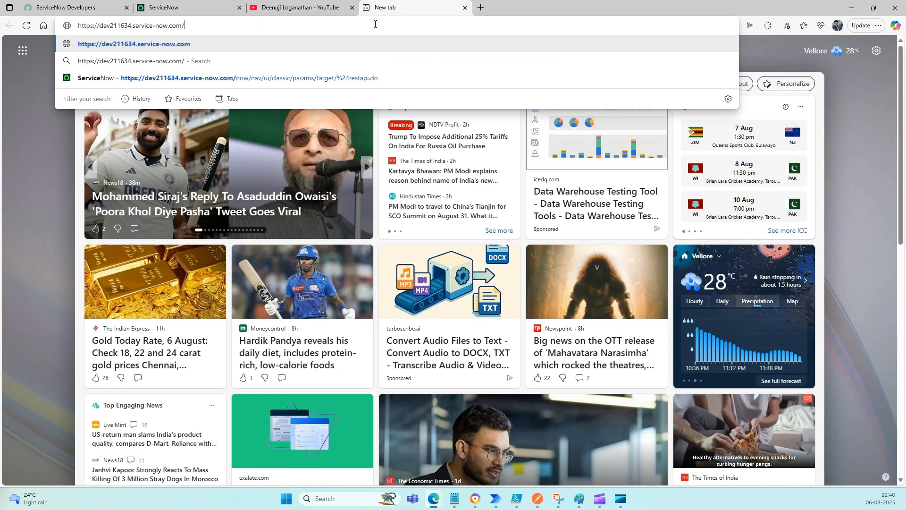
{"action": "key", "text": "Return"}
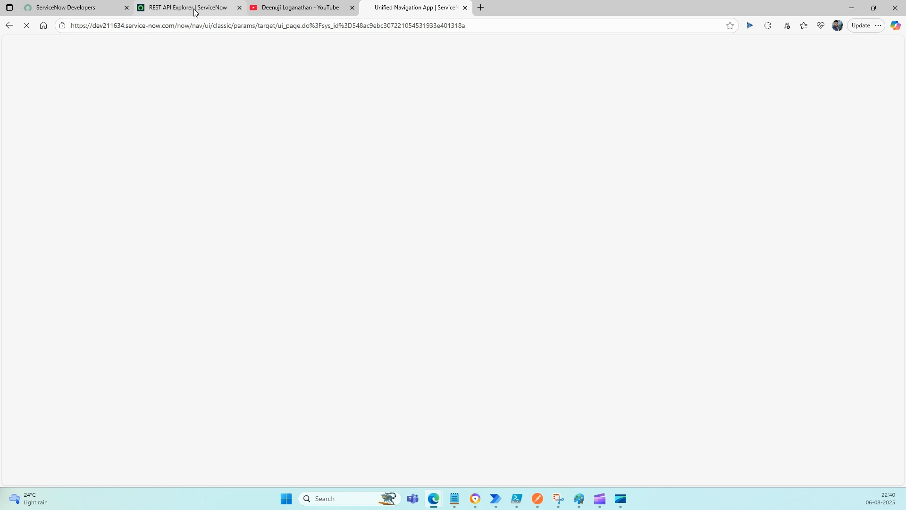
Return to the REST API Explorer, review the namespace and API version choices, and select Table API as the API name.
{"action": "mouse_move", "coordinate": [194, 11]}
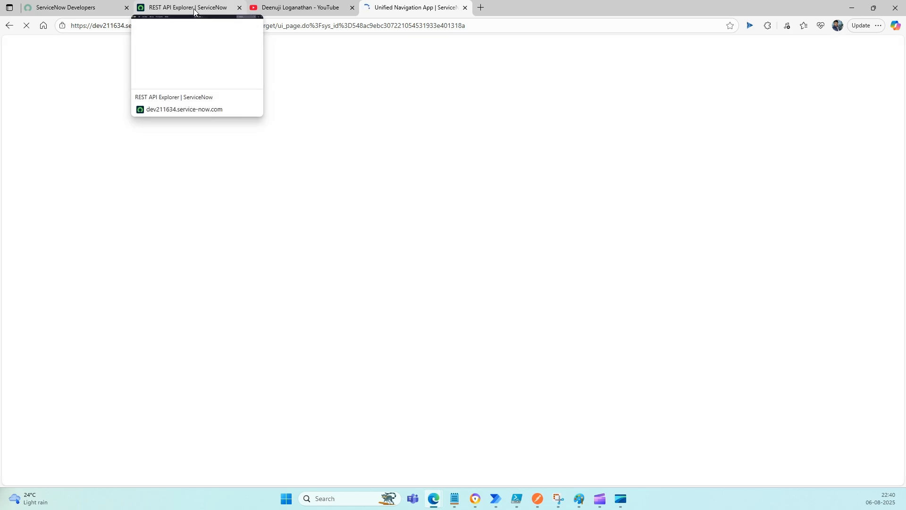
{"action": "left_click", "coordinate": [195, 9]}
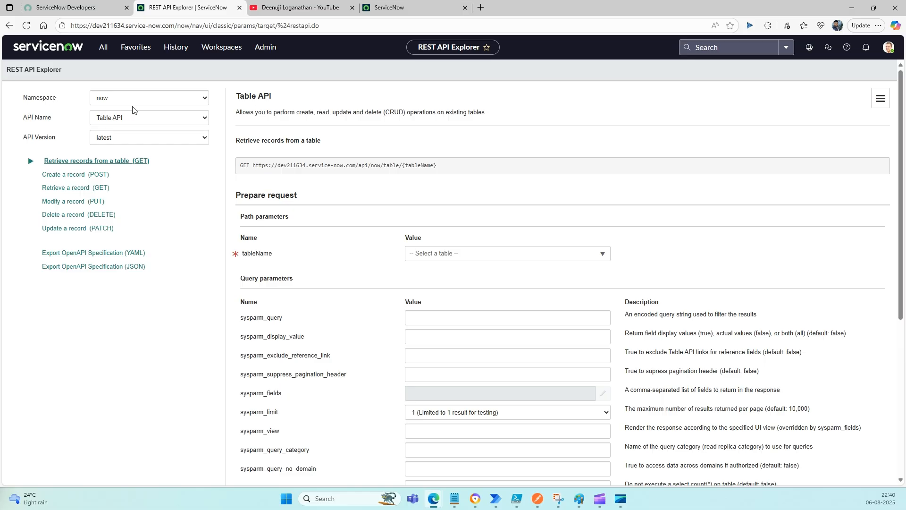
{"action": "left_click", "coordinate": [148, 98]}
{"action": "left_click", "coordinate": [148, 100]}
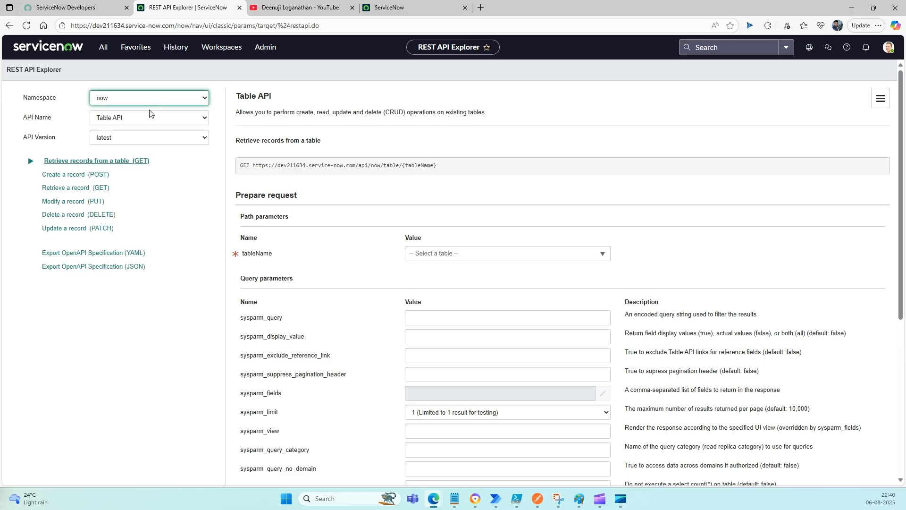
{"action": "left_click", "coordinate": [159, 122]}
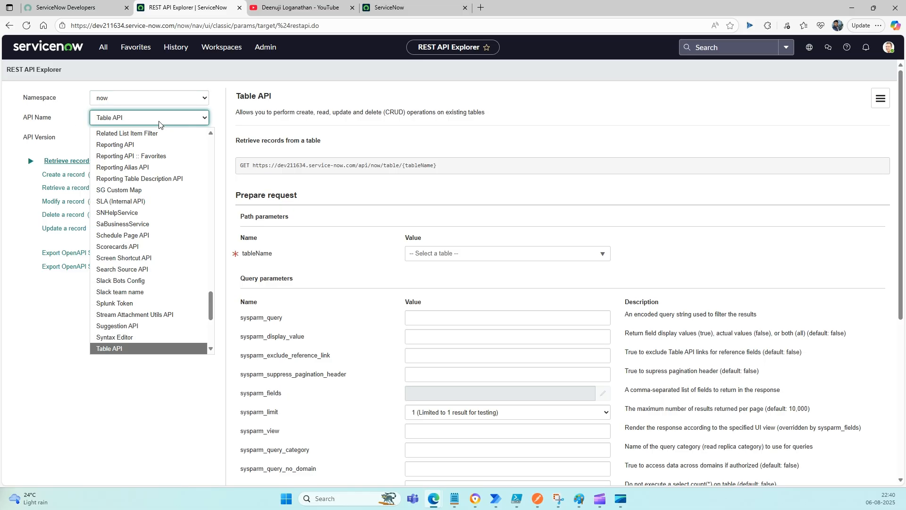
{"action": "left_click", "coordinate": [159, 124]}
{"action": "left_click", "coordinate": [156, 140]}
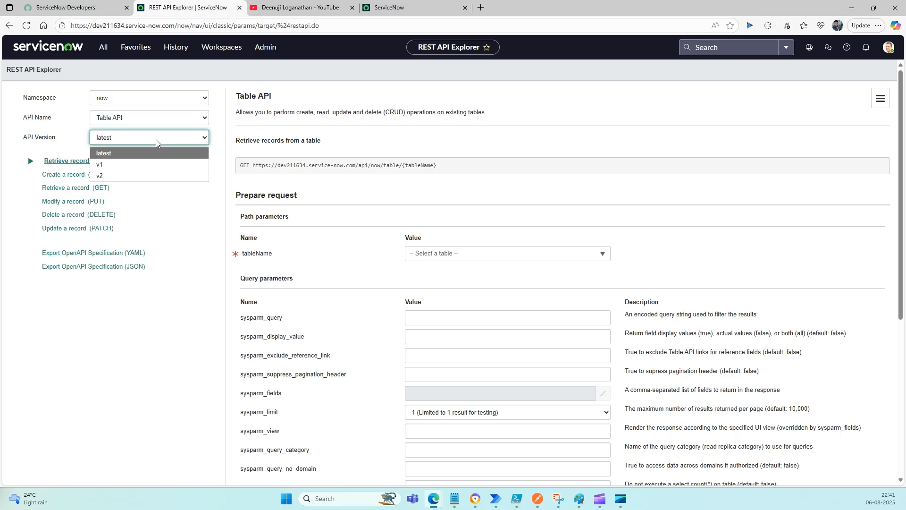
{"action": "left_click", "coordinate": [156, 140]}
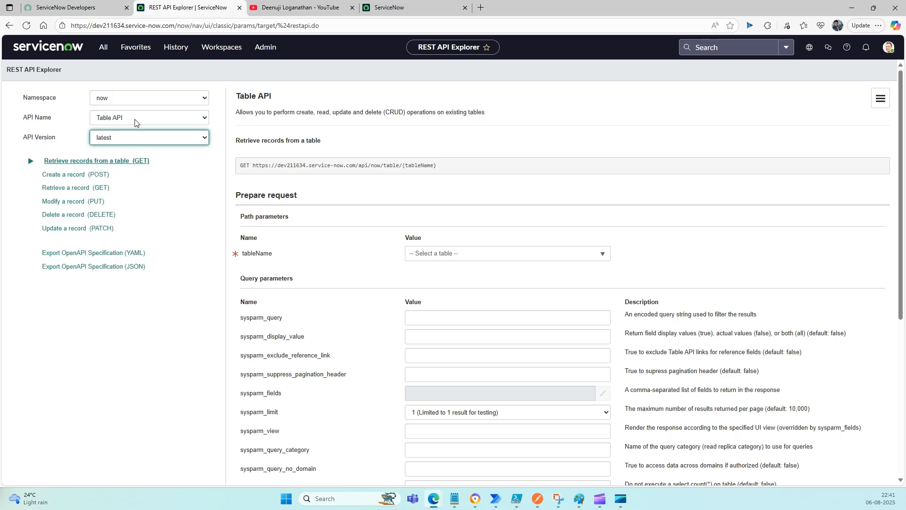
{"action": "left_click", "coordinate": [149, 122]}
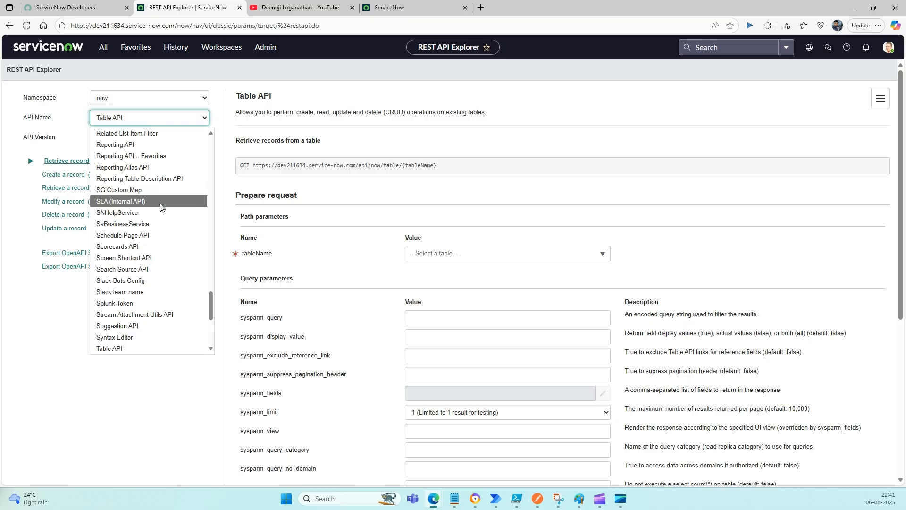
{"action": "left_click", "coordinate": [124, 349]}
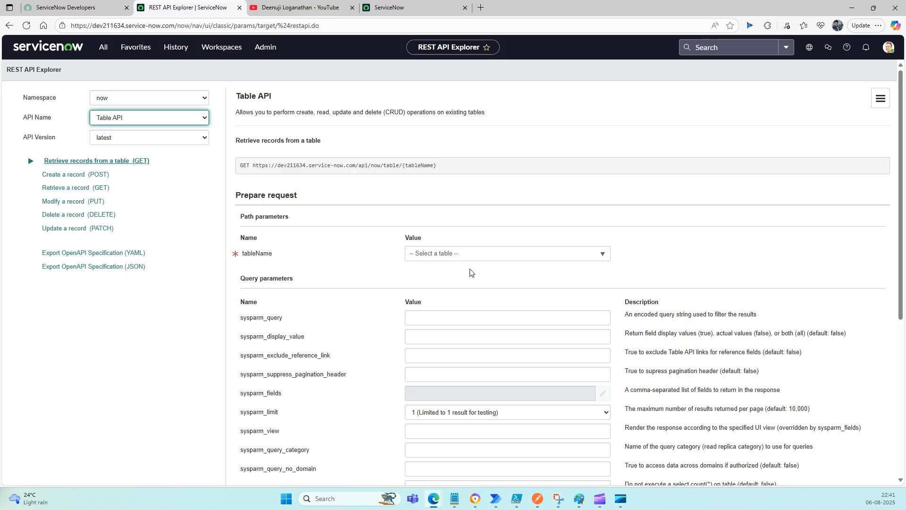
Set the tableName path parameter of the record retrieval request to Incident (incident).
{"action": "left_click", "coordinate": [482, 255]}
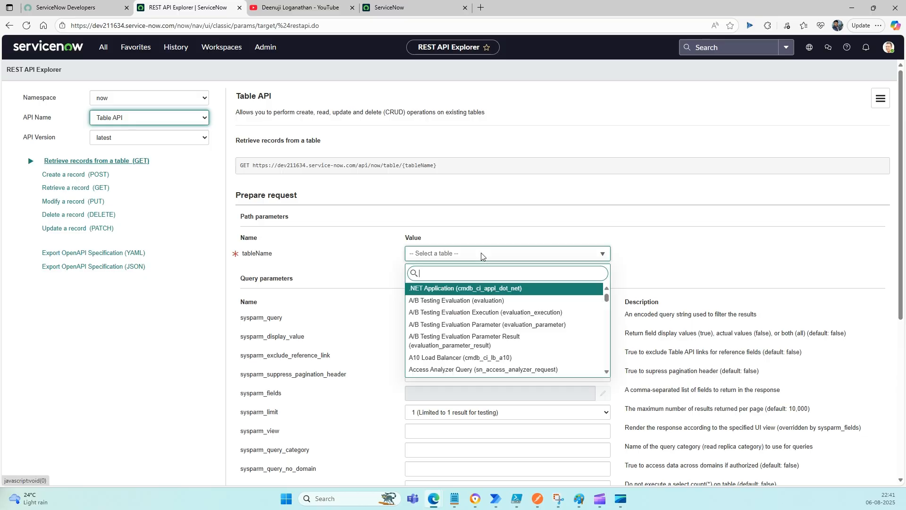
{"action": "scroll", "coordinate": [491, 314], "scroll_direction": "down", "scroll_amount": 2}
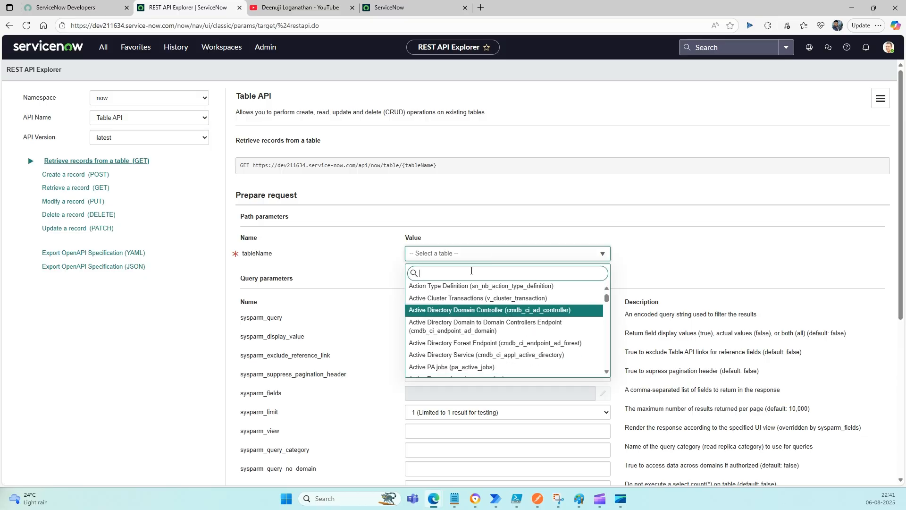
{"action": "type", "text": "i"}
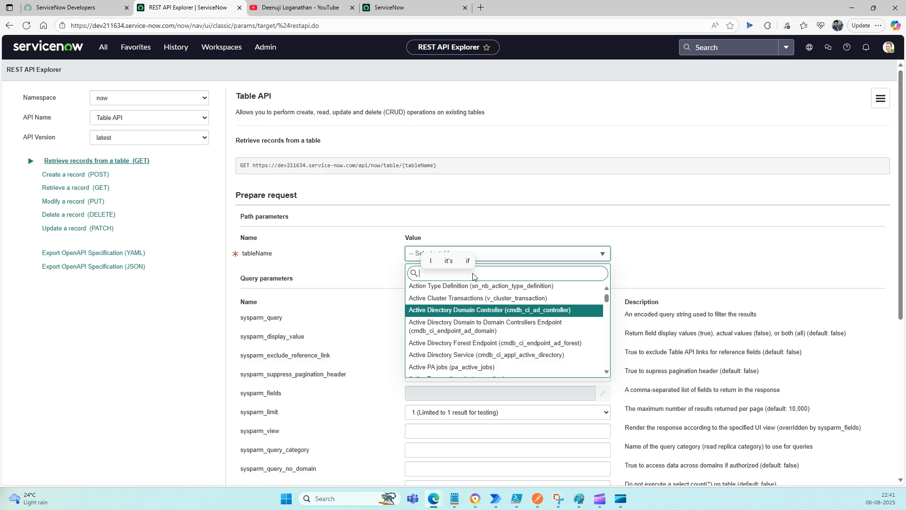
{"action": "type", "text": "nciden"}
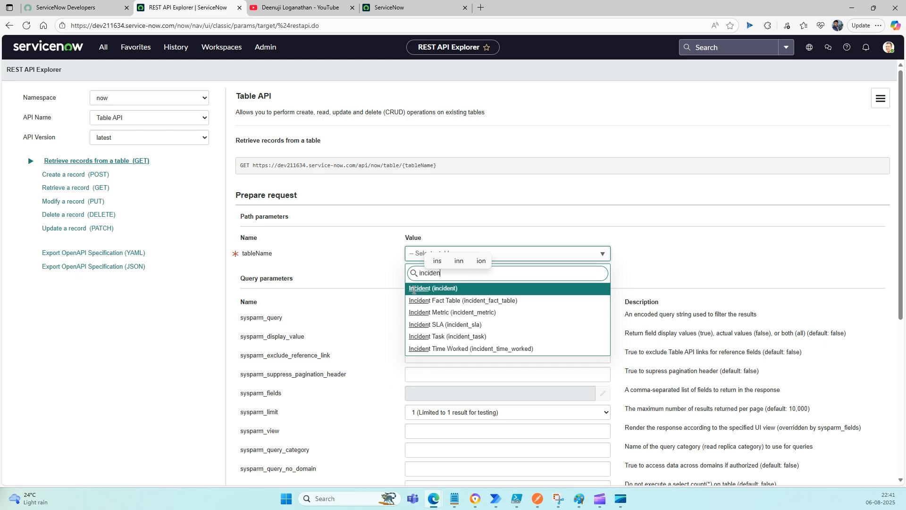
{"action": "left_click", "coordinate": [414, 288]}
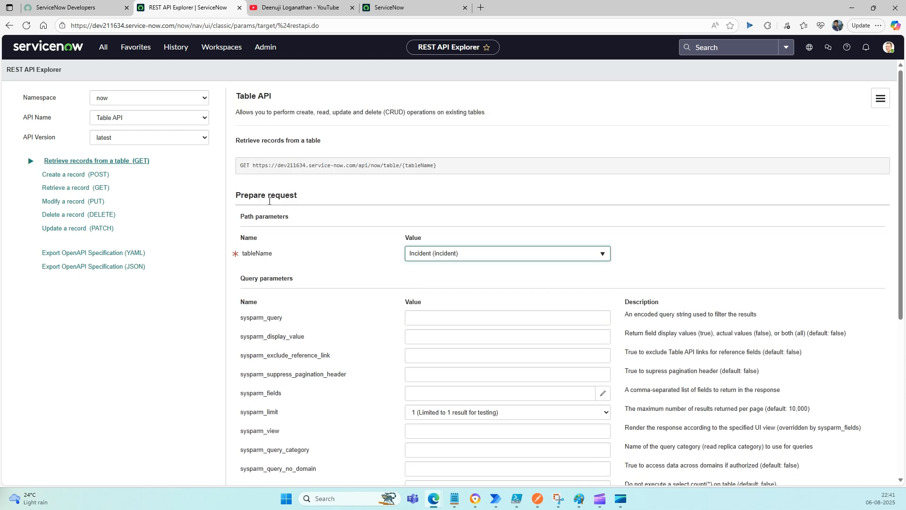
In the second instance tab, open the Self-Service incidents list and view incident INC0008111.
{"action": "left_click", "coordinate": [404, 9]}
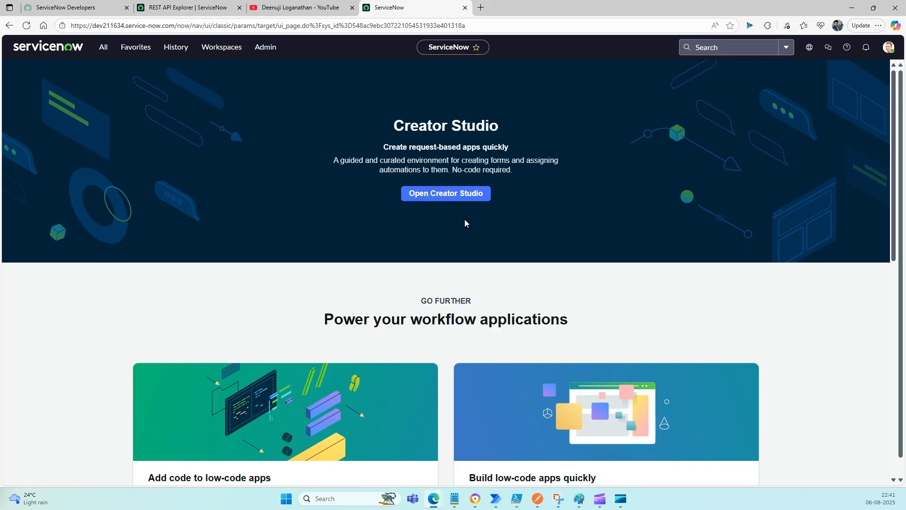
{"action": "left_click", "coordinate": [103, 47]}
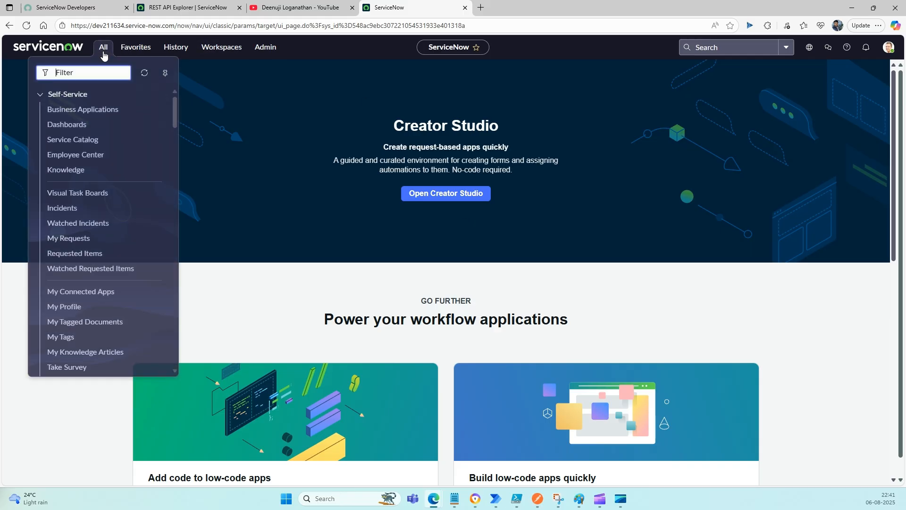
{"action": "left_click", "coordinate": [64, 208]}
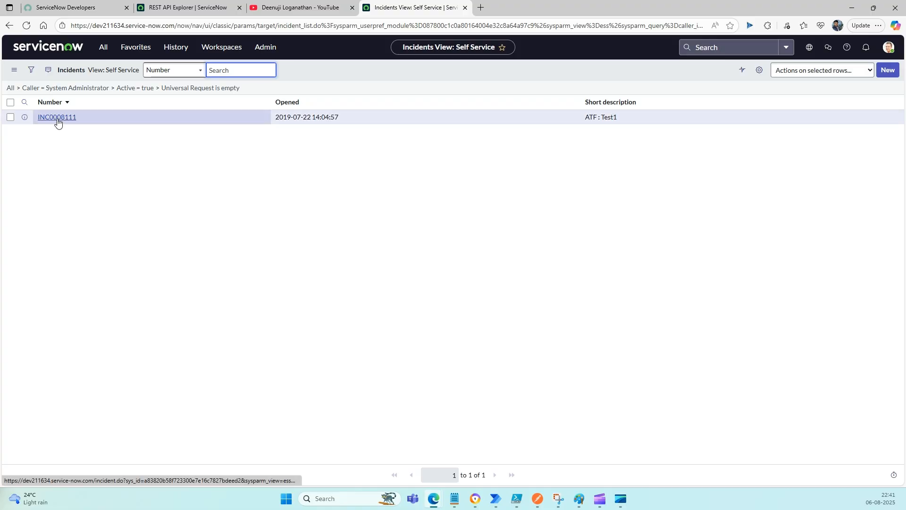
{"action": "left_click", "coordinate": [59, 121]}
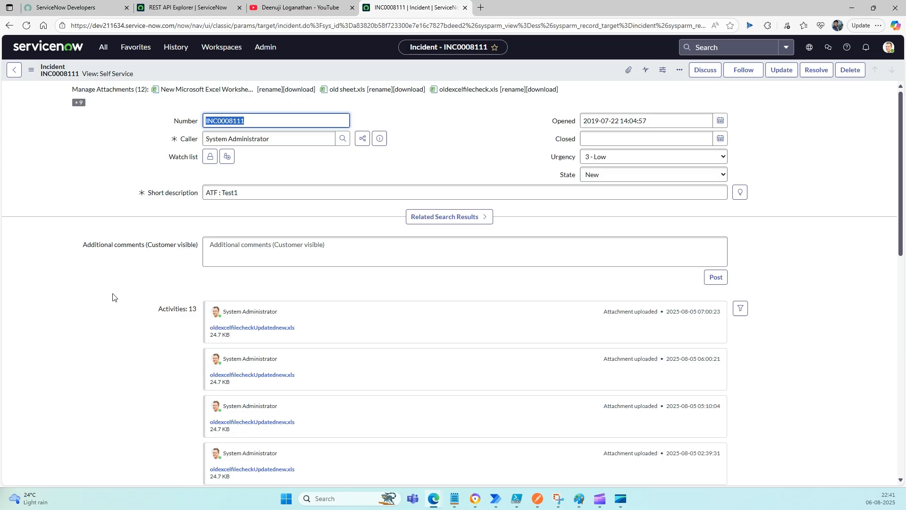
Attach RPA.txt from the Medical folder in Downloads to incident INC0008111, check the attachment list and close it.
{"action": "left_click", "coordinate": [102, 321]}
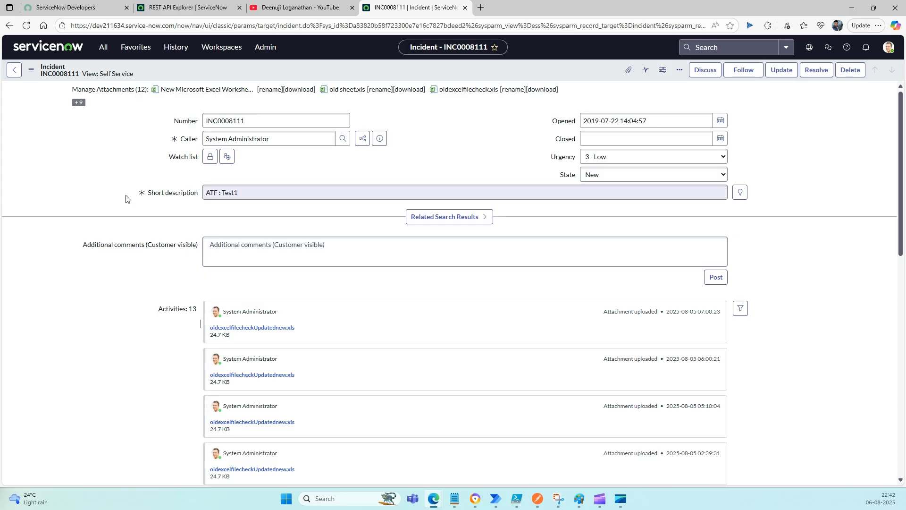
{"action": "left_click", "coordinate": [625, 71]}
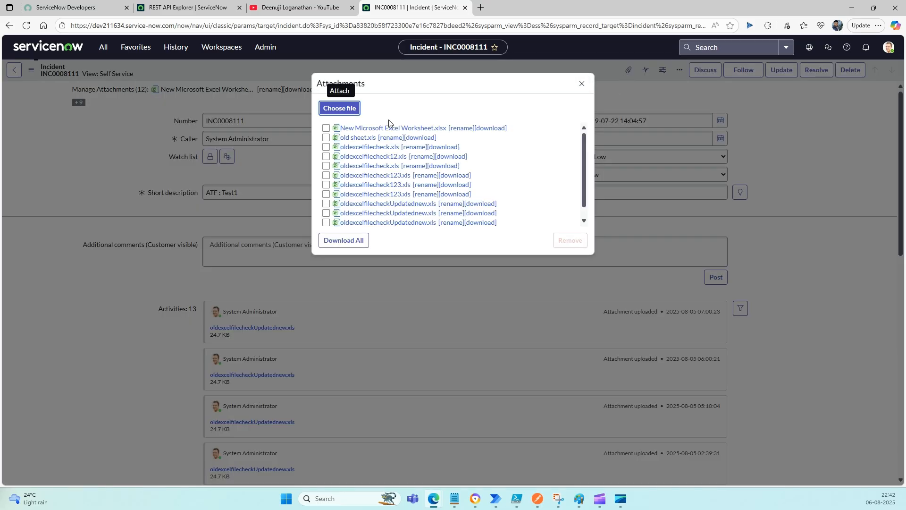
{"action": "left_click", "coordinate": [342, 111]}
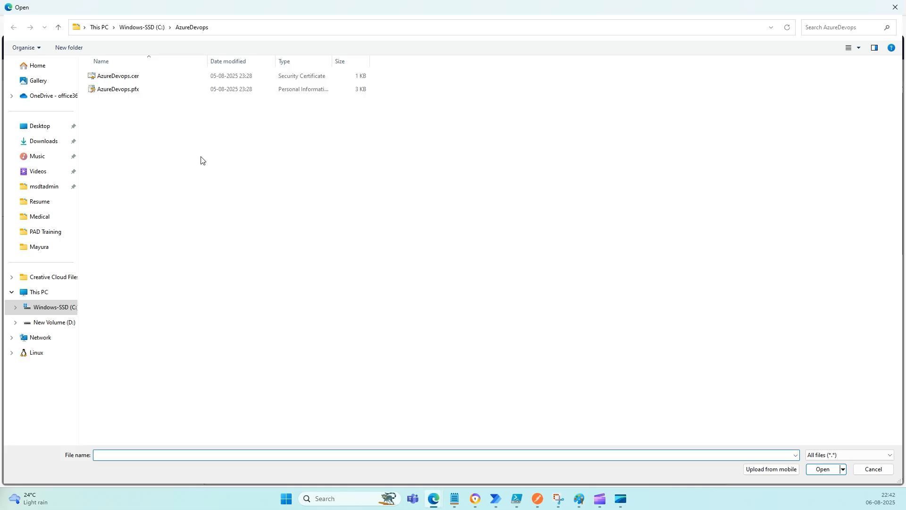
{"action": "left_click", "coordinate": [196, 164]}
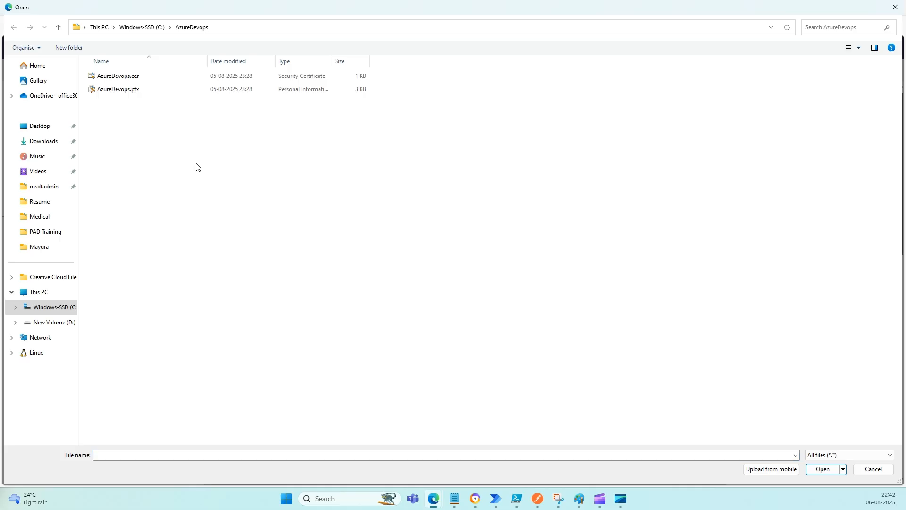
{"action": "left_click", "coordinate": [39, 217]}
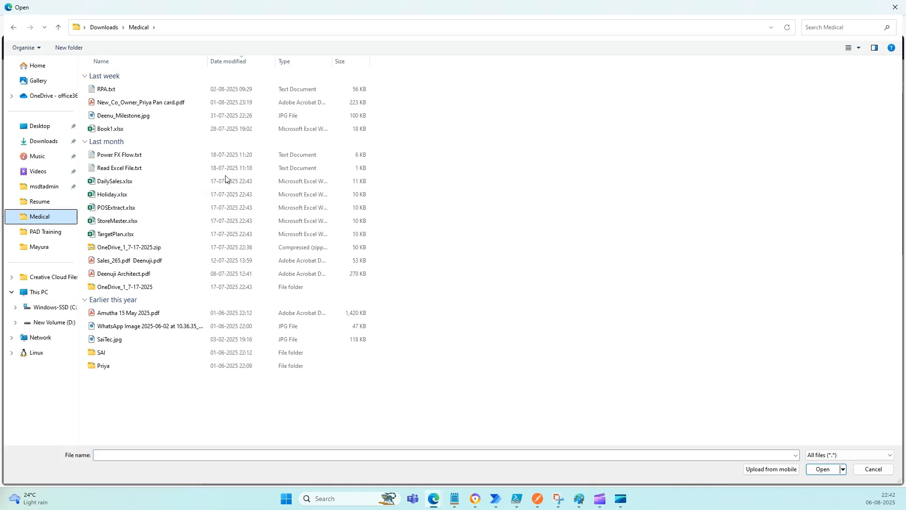
{"action": "double_click", "coordinate": [116, 91]}
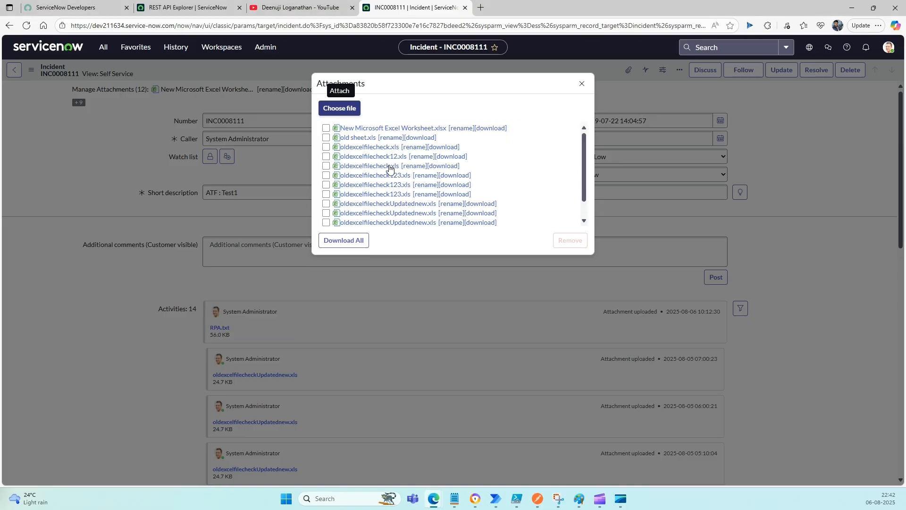
{"action": "scroll", "coordinate": [392, 170], "scroll_direction": "down", "scroll_amount": 1}
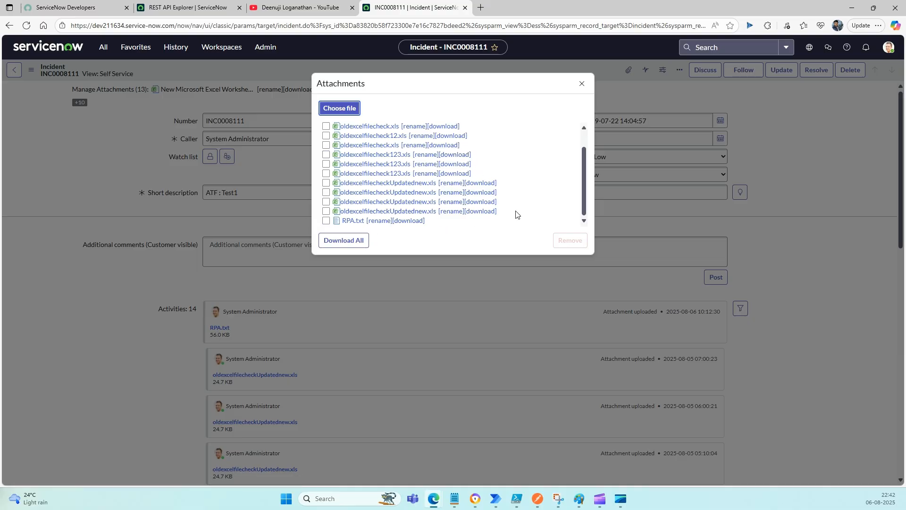
{"action": "scroll", "coordinate": [516, 210], "scroll_direction": "up", "scroll_amount": 2}
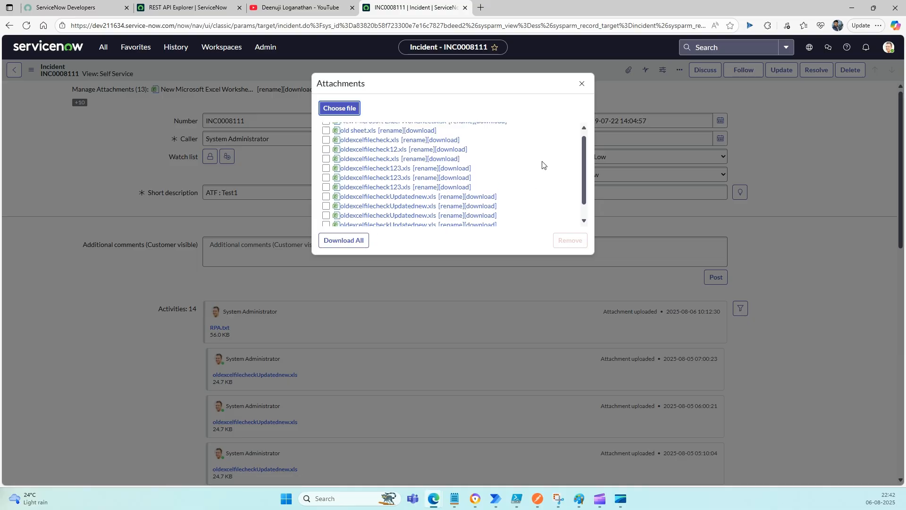
{"action": "left_click", "coordinate": [582, 83]}
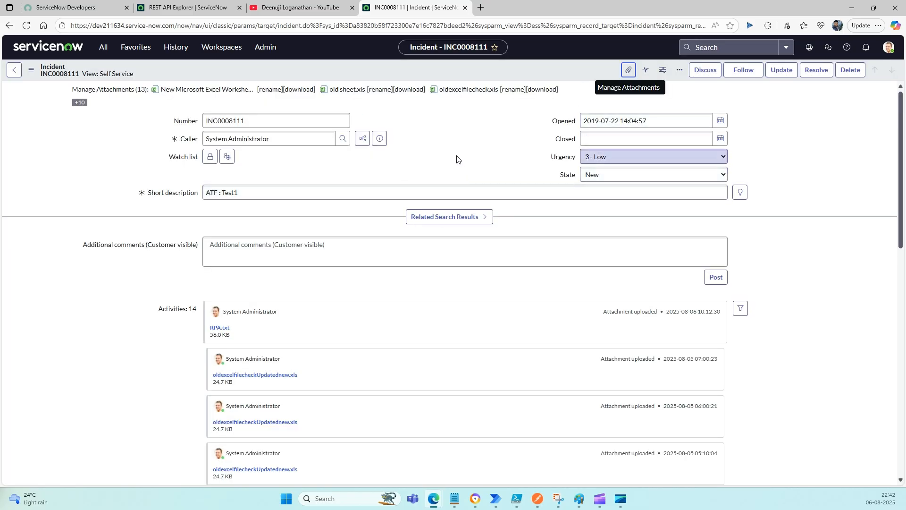
Return to the REST API Explorer and change the API name to Attachment API.
{"action": "left_click", "coordinate": [178, 10]}
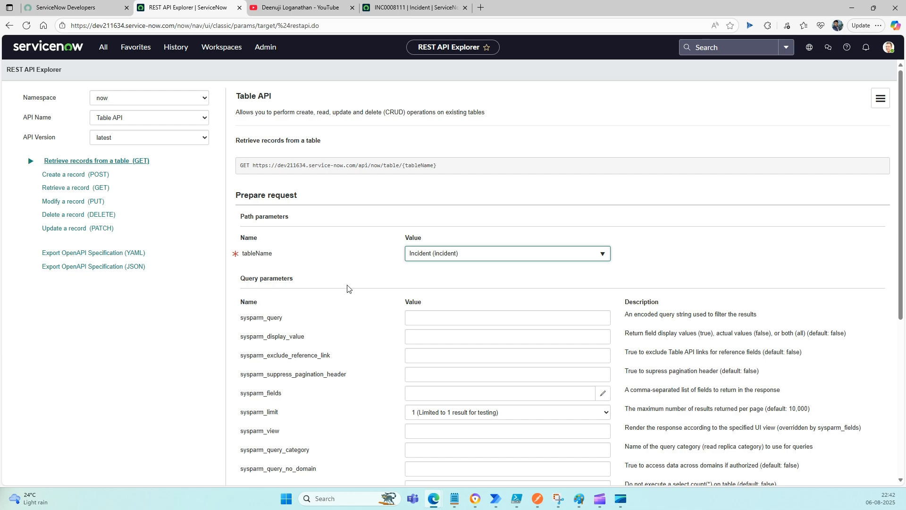
{"action": "scroll", "coordinate": [338, 278], "scroll_direction": "down", "scroll_amount": 3}
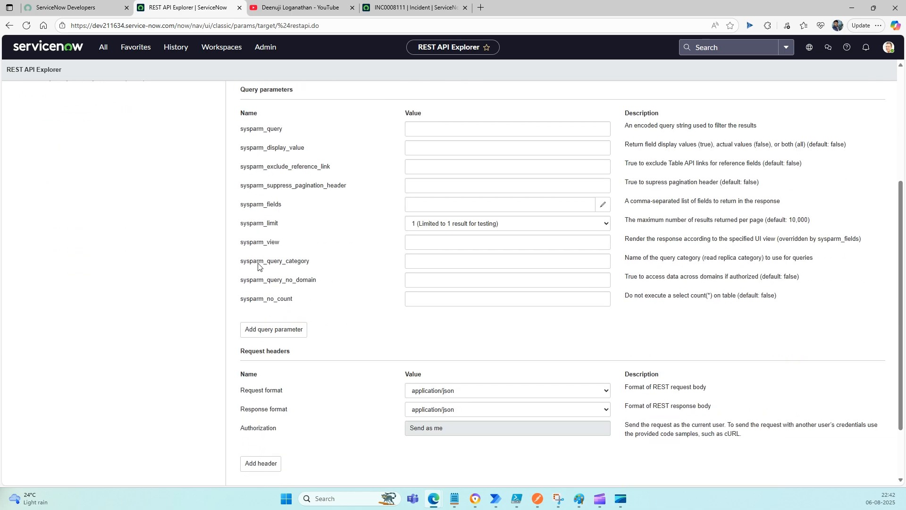
{"action": "scroll", "coordinate": [264, 259], "scroll_direction": "up", "scroll_amount": 3}
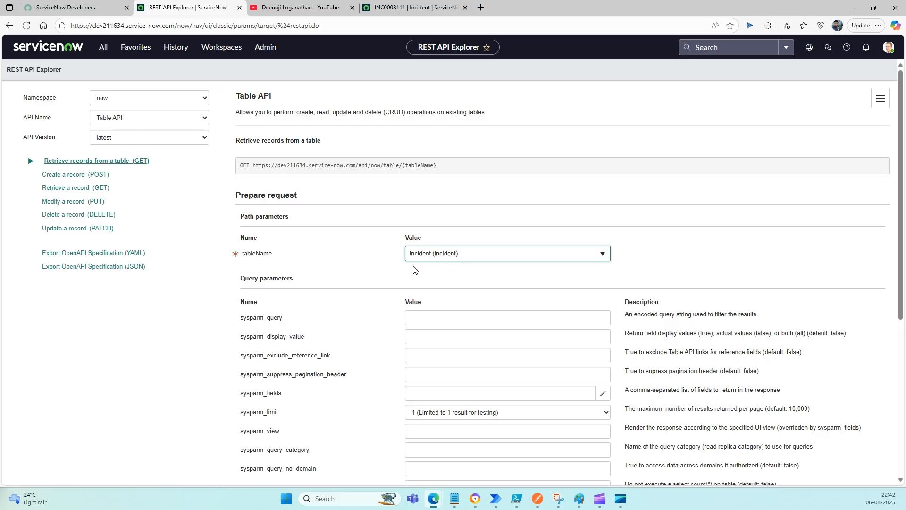
{"action": "left_click", "coordinate": [152, 123]}
{"action": "scroll", "coordinate": [165, 216], "scroll_direction": "down", "scroll_amount": 5}
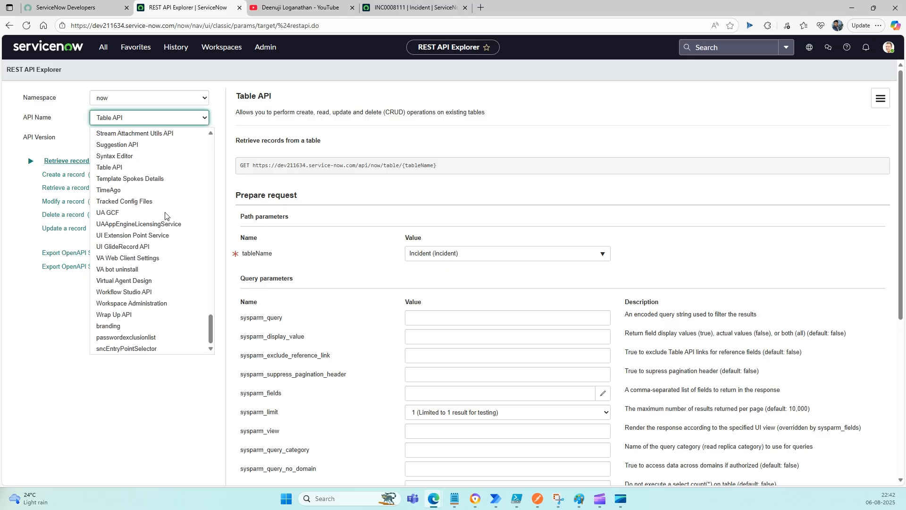
{"action": "scroll", "coordinate": [167, 208], "scroll_direction": "up", "scroll_amount": 20}
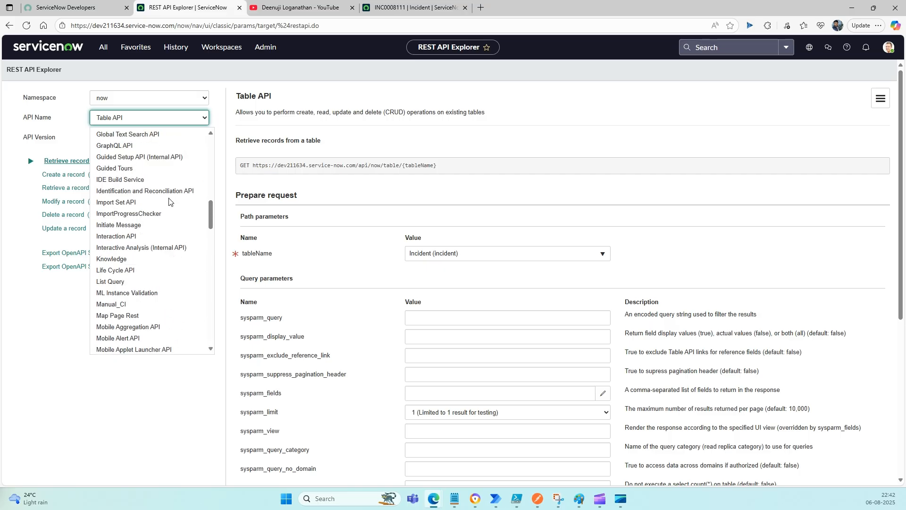
{"action": "scroll", "coordinate": [170, 202], "scroll_direction": "up", "scroll_amount": 6}
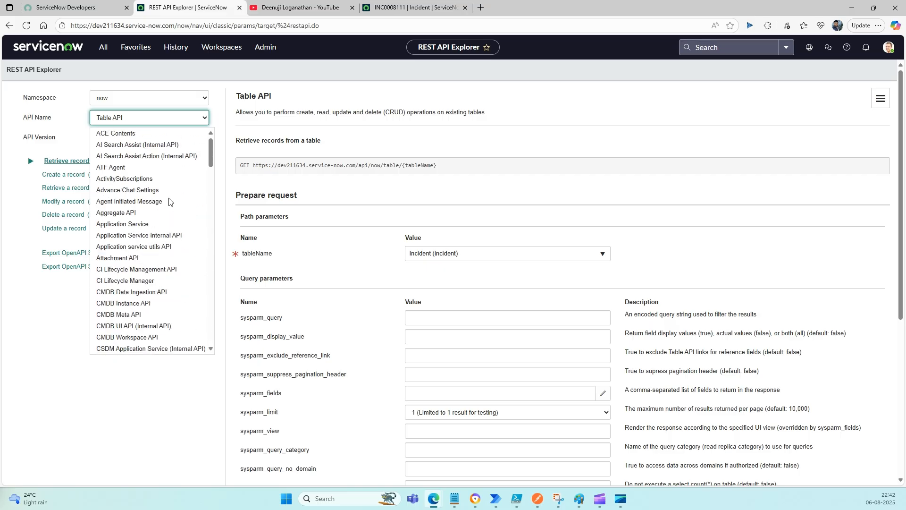
{"action": "left_click", "coordinate": [151, 258]}
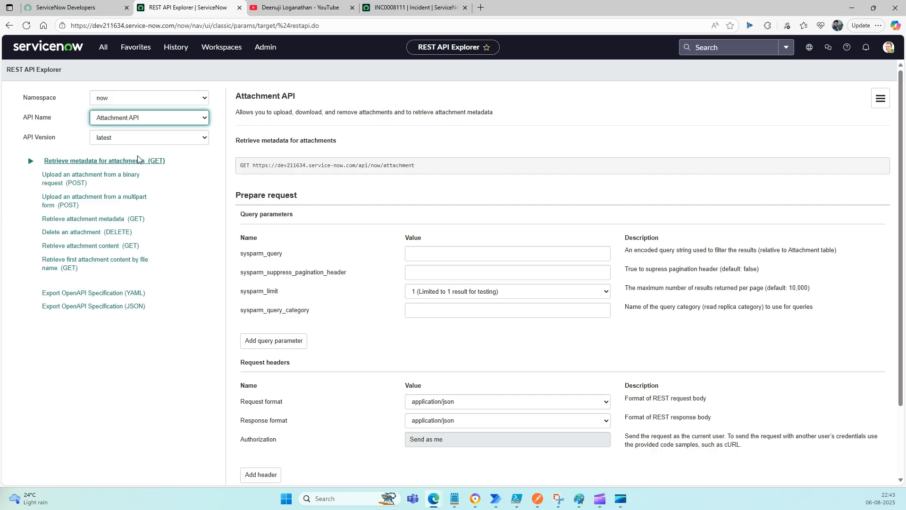
Compare the binary and multipart upload methods, and choose Upload an attachment from a binary request (POST).
{"action": "left_click", "coordinate": [132, 180]}
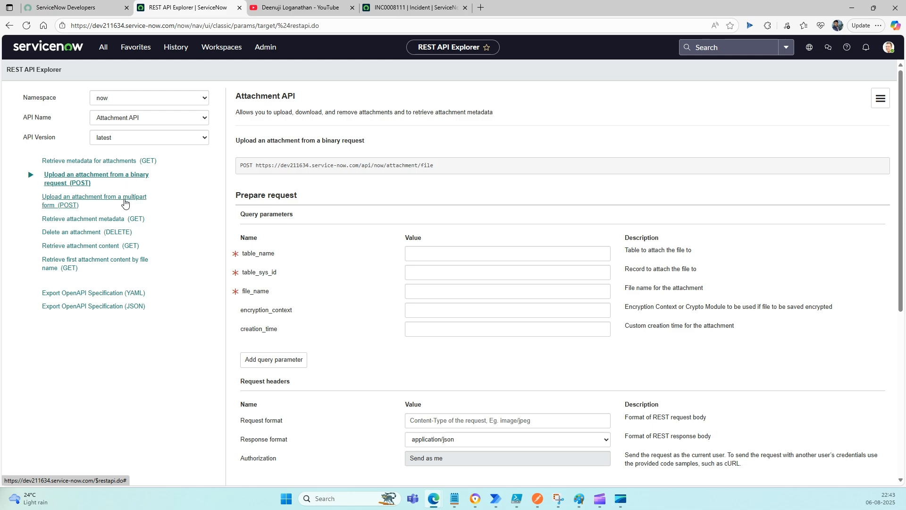
{"action": "left_click", "coordinate": [125, 203]}
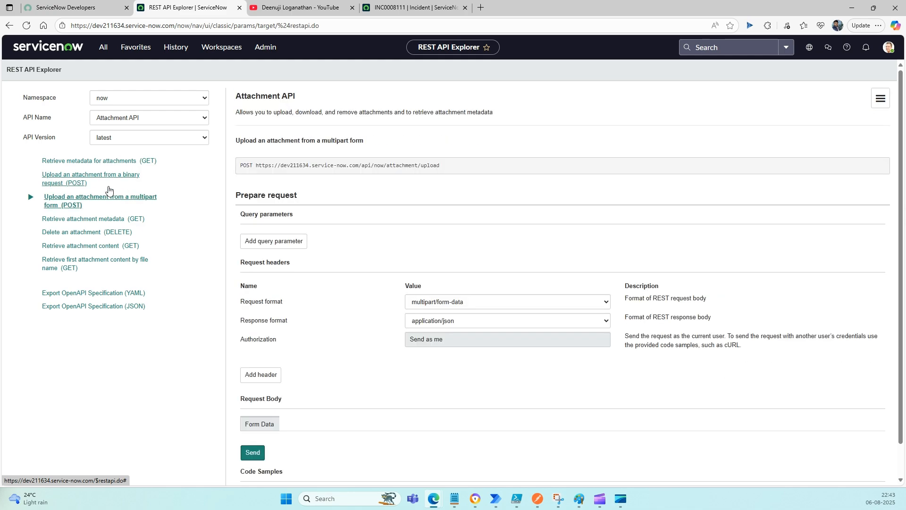
{"action": "left_click", "coordinate": [120, 177]}
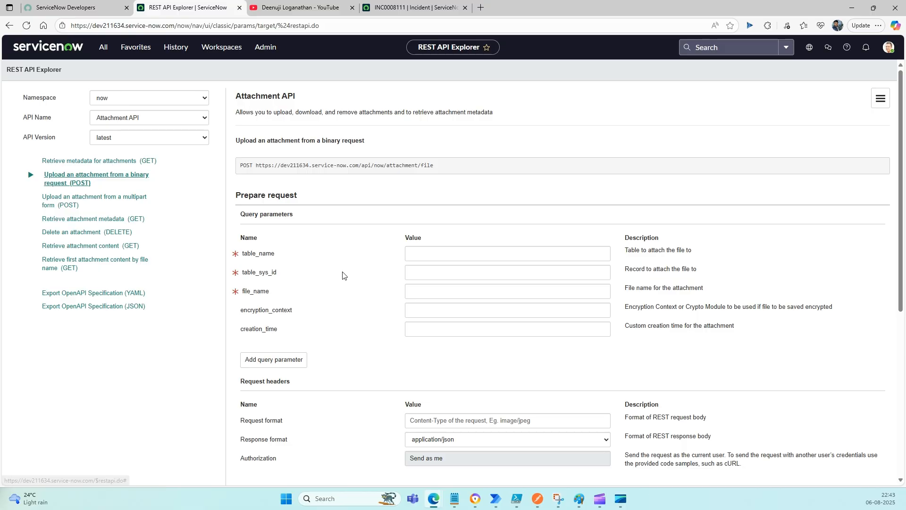
{"action": "scroll", "coordinate": [343, 275], "scroll_direction": "down", "scroll_amount": 3}
{"action": "scroll", "coordinate": [343, 275], "scroll_direction": "up", "scroll_amount": 2}
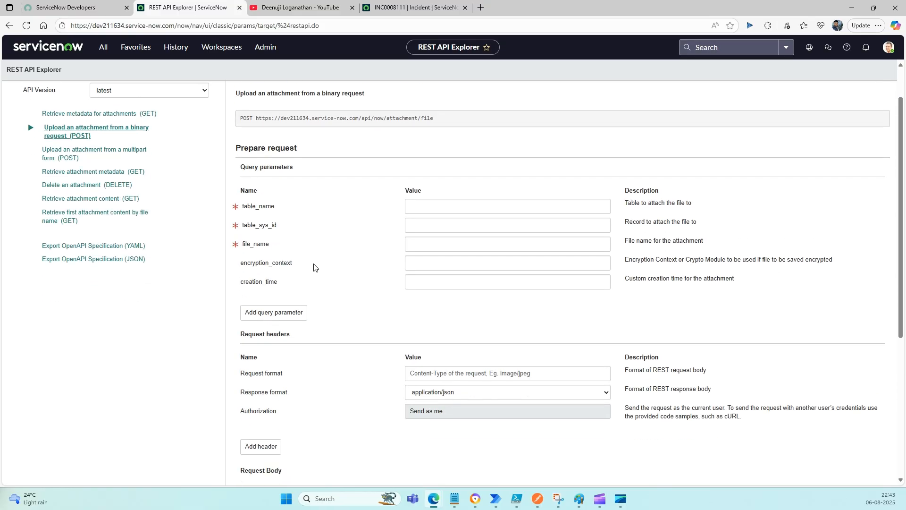
Set table_name to incident and table_sys_id to Da83820b58f723300e7e16c7827bdeed2, copied from the URL of incident INC0008111.
{"action": "left_click", "coordinate": [454, 205]}
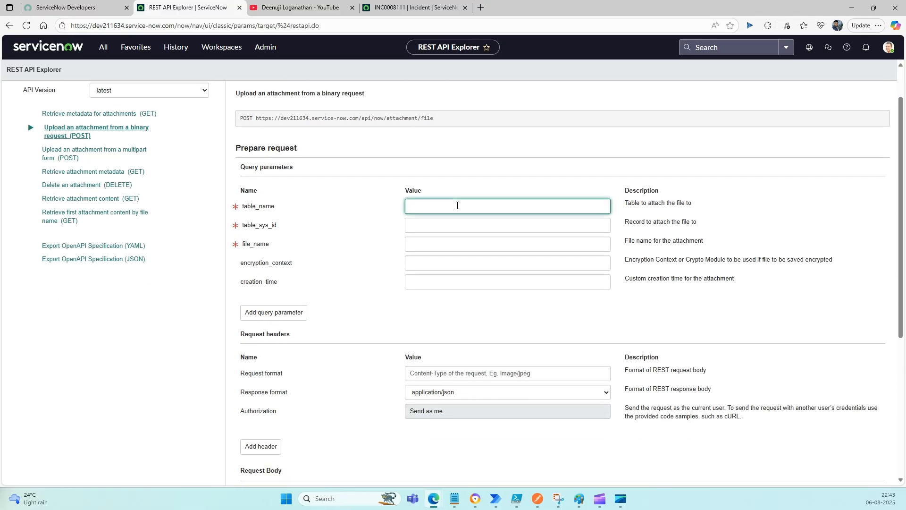
{"action": "type", "text": "incident"}
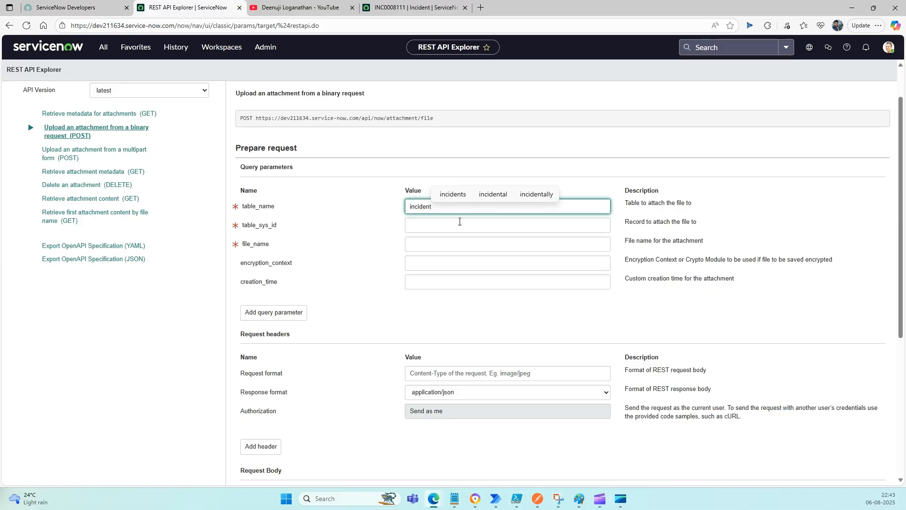
{"action": "left_click", "coordinate": [450, 224]}
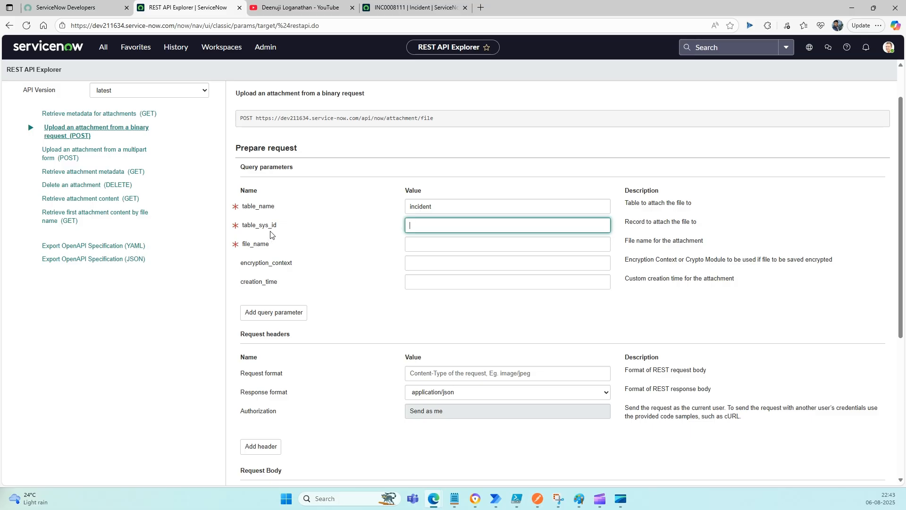
{"action": "left_click", "coordinate": [394, 9]}
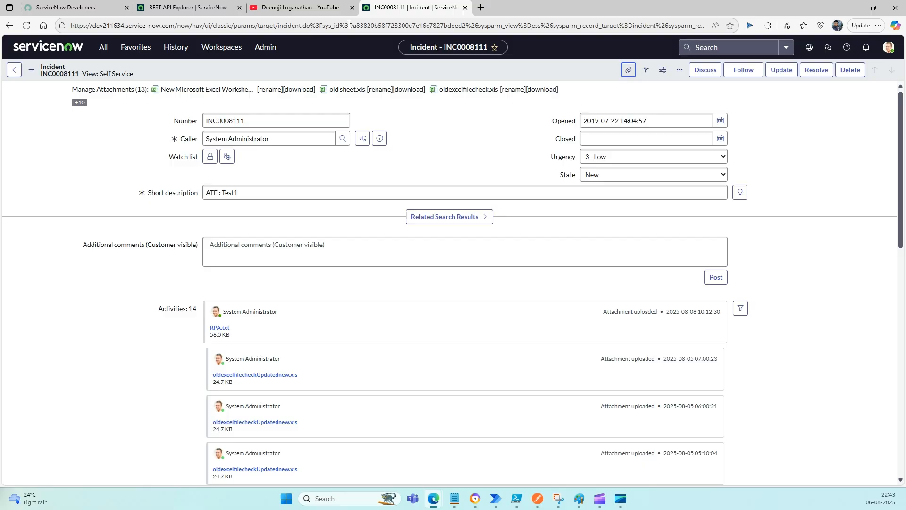
{"action": "left_click_drag", "start_coordinate": [348, 25], "coordinate": [474, 27]}
{"action": "key", "text": "ctrl+c"}
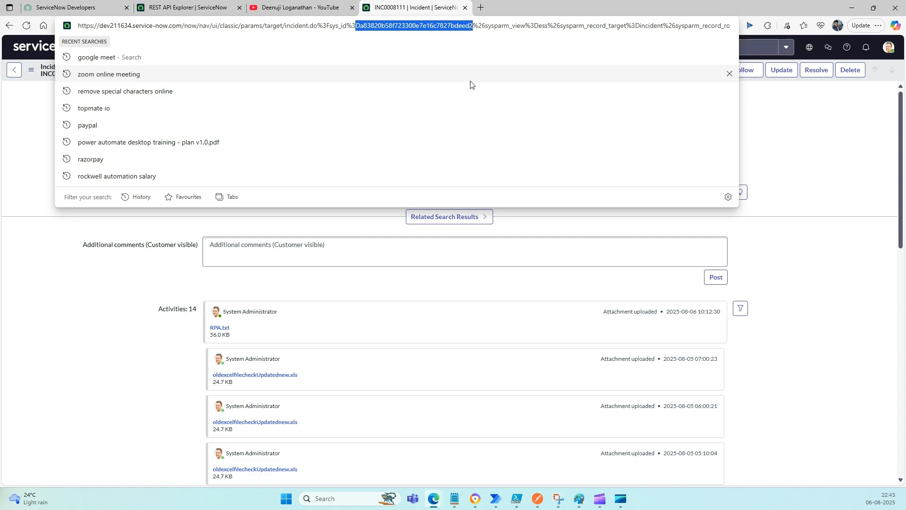
{"action": "left_click", "coordinate": [69, 7]}
{"action": "key", "text": "ctrl+Tab"}
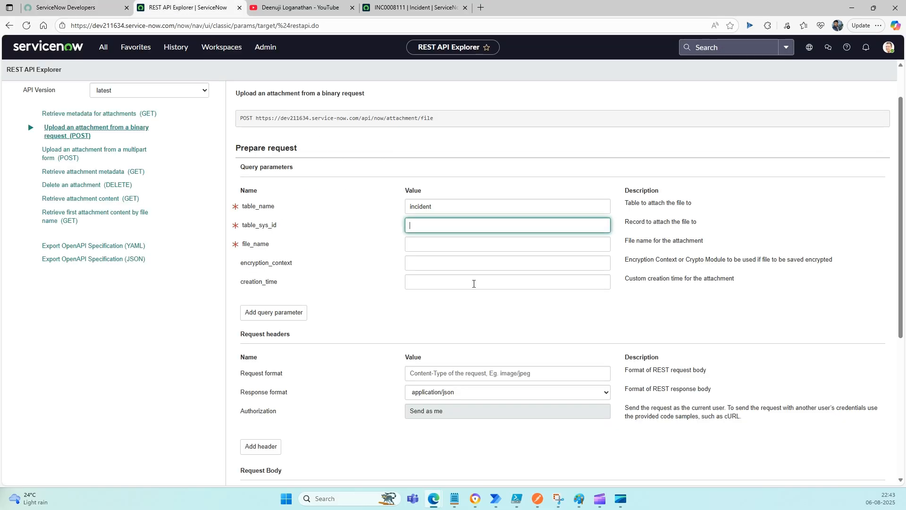
{"action": "key", "text": "ctrl+v"}
Set the file_name query parameter of the upload request to RPAtext.txt.
{"action": "left_click", "coordinate": [424, 244]}
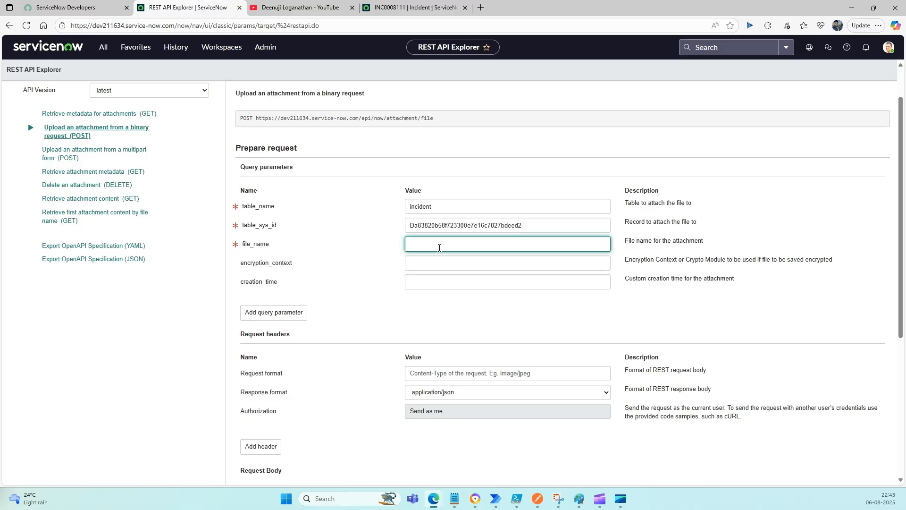
{"action": "type", "text": "RPAtext"}
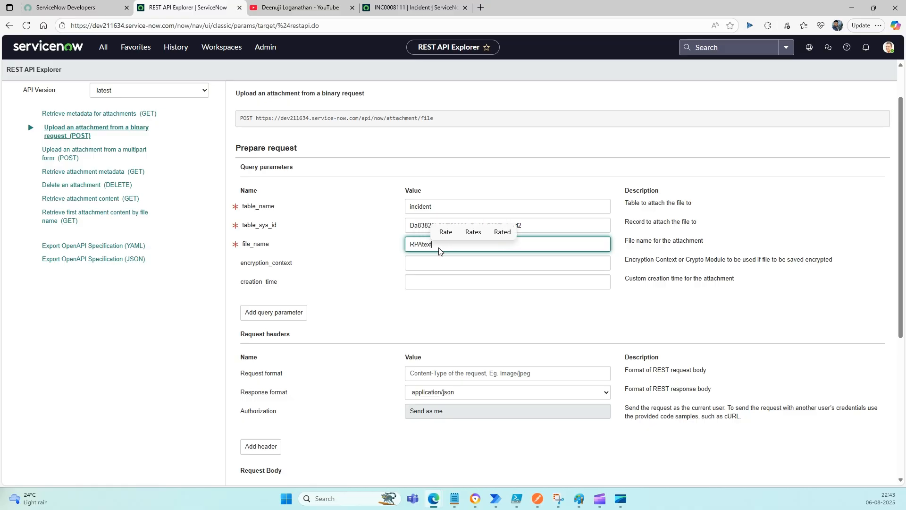
{"action": "type", "text": ".txt"}
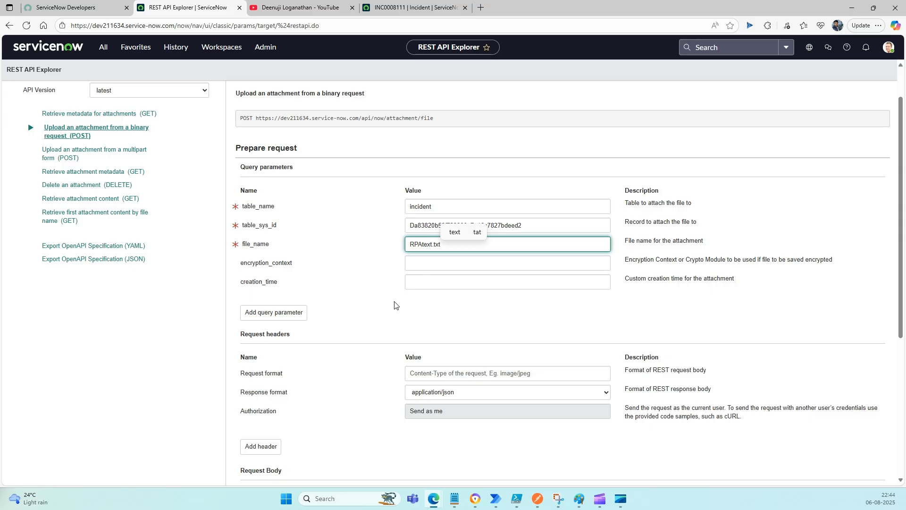
Set the request body to binary with RPA.txt from the Medical folder as its file, and review the prepared request.
{"action": "scroll", "coordinate": [370, 323], "scroll_direction": "down", "scroll_amount": 1}
{"action": "scroll", "coordinate": [370, 322], "scroll_direction": "down", "scroll_amount": 1}
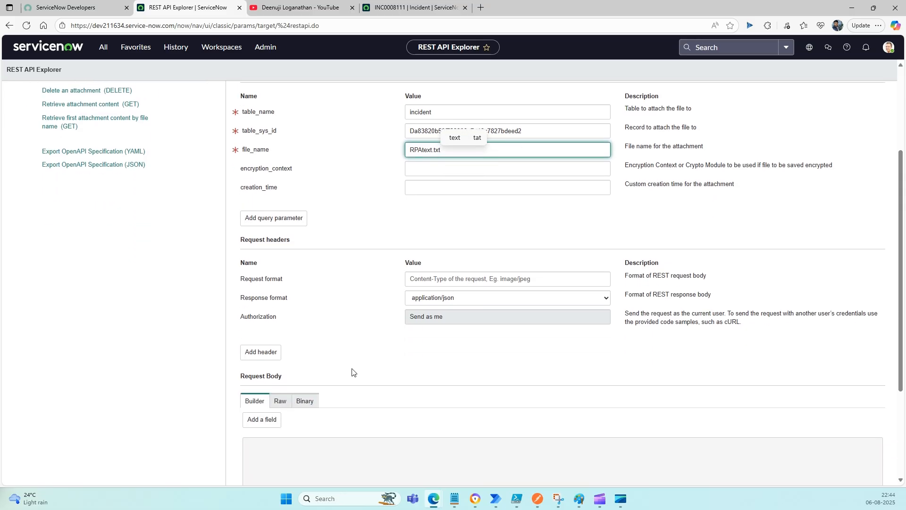
{"action": "left_click", "coordinate": [303, 401]}
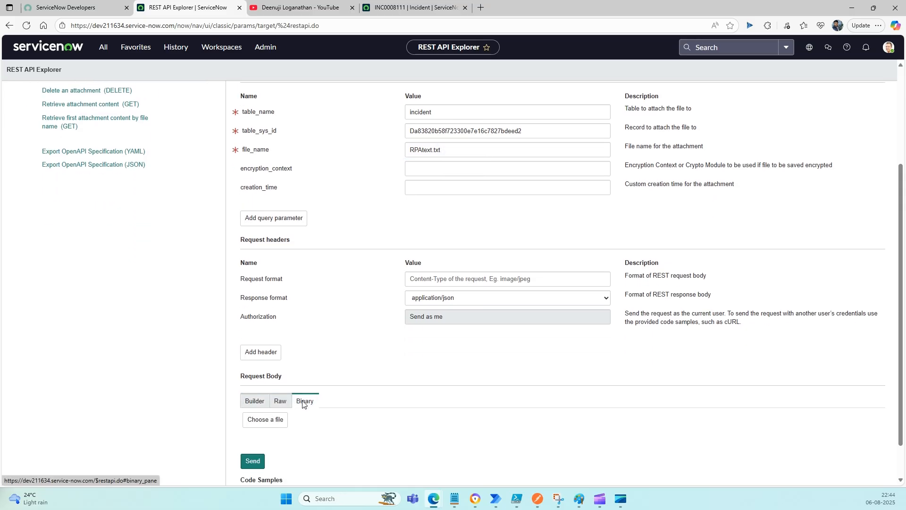
{"action": "left_click", "coordinate": [265, 420]}
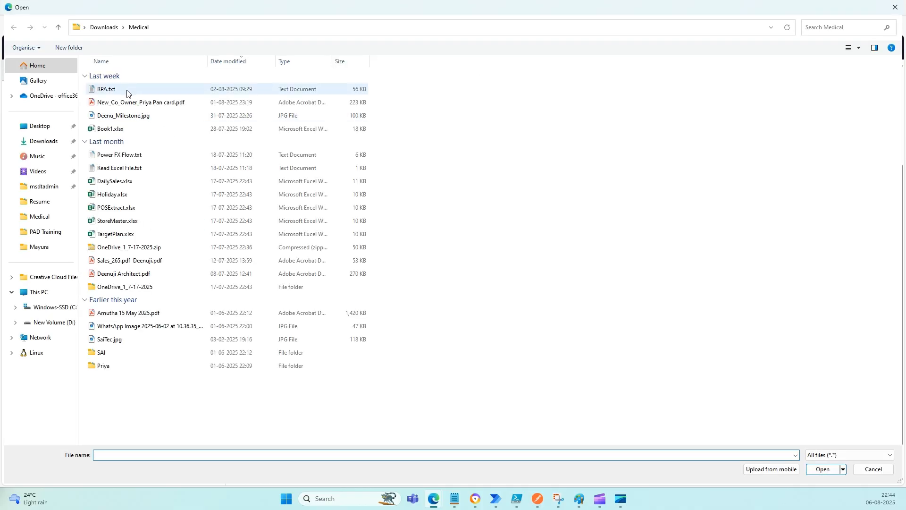
{"action": "double_click", "coordinate": [120, 92]}
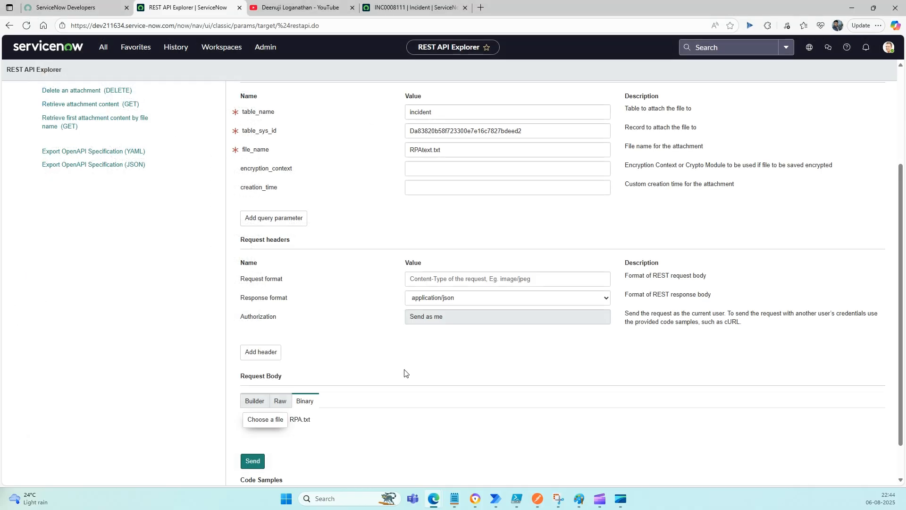
{"action": "scroll", "coordinate": [408, 382], "scroll_direction": "down", "scroll_amount": 1}
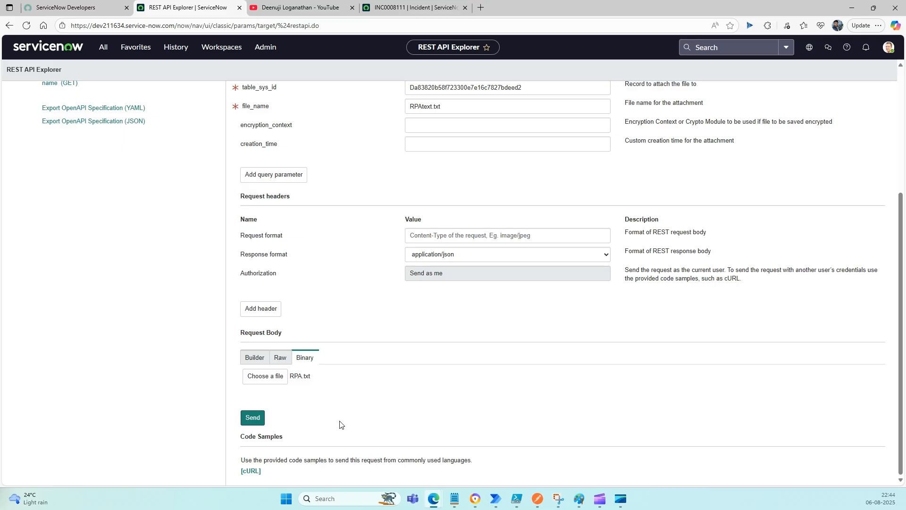
{"action": "scroll", "coordinate": [340, 420], "scroll_direction": "up", "scroll_amount": 4}
{"action": "scroll", "coordinate": [284, 428], "scroll_direction": "down", "scroll_amount": 4}
{"action": "scroll", "coordinate": [317, 380], "scroll_direction": "up", "scroll_amount": 4}
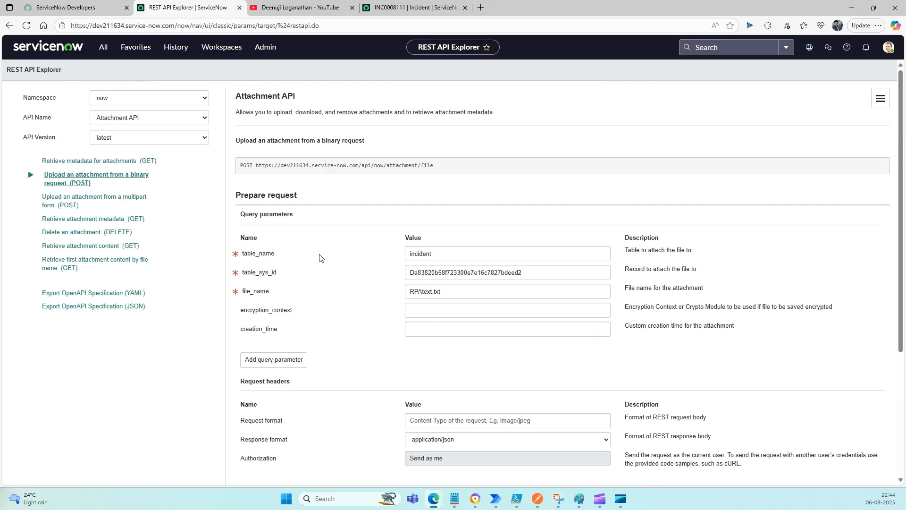
Try to send the prepared binary upload request, confirm the data modification, and check the returned status code.
{"action": "scroll", "coordinate": [317, 306], "scroll_direction": "down", "scroll_amount": 4}
{"action": "scroll", "coordinate": [317, 306], "scroll_direction": "up", "scroll_amount": 4}
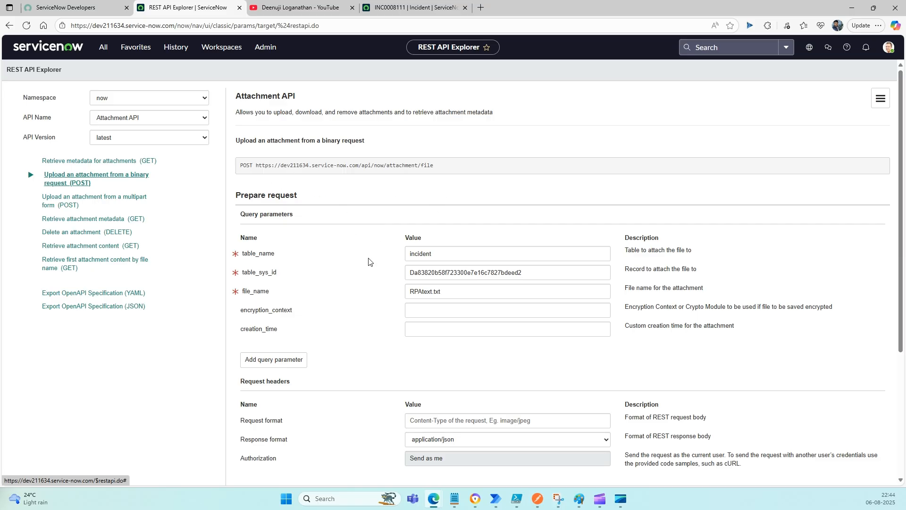
{"action": "scroll", "coordinate": [350, 268], "scroll_direction": "down", "scroll_amount": 3}
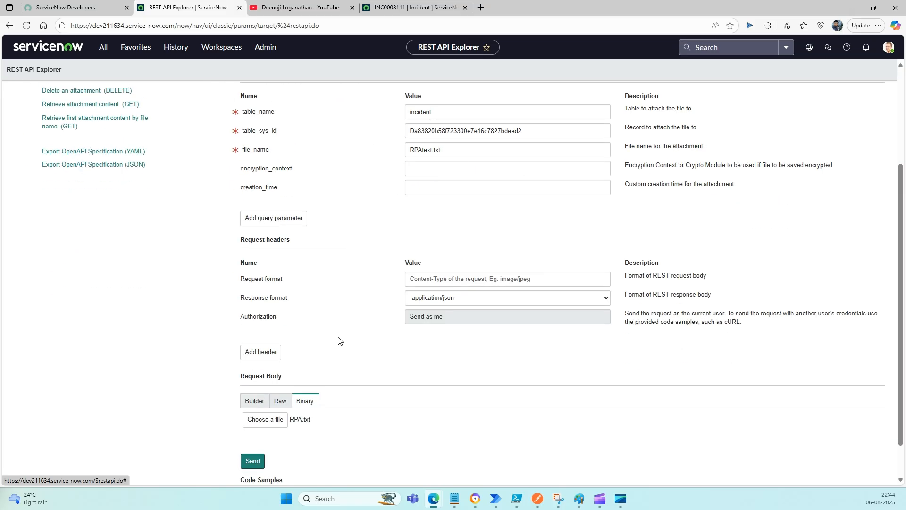
{"action": "left_click", "coordinate": [254, 461]}
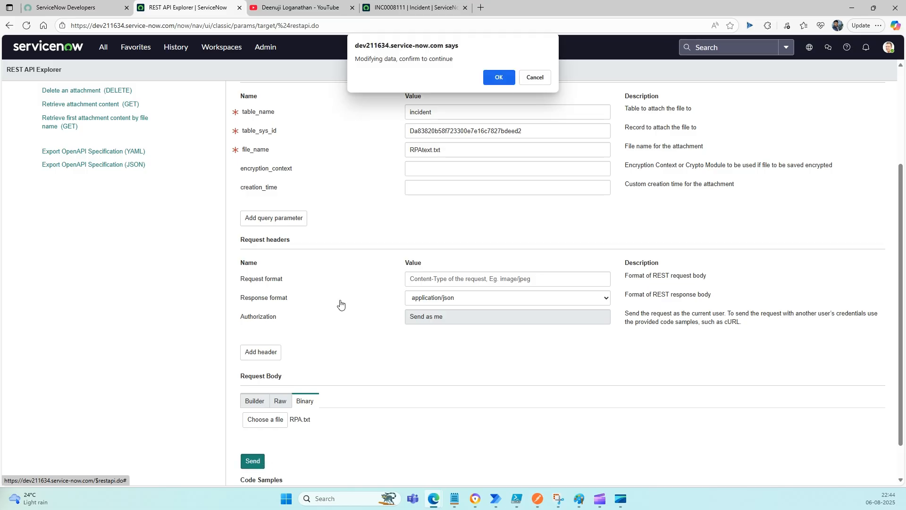
{"action": "left_click", "coordinate": [499, 78]}
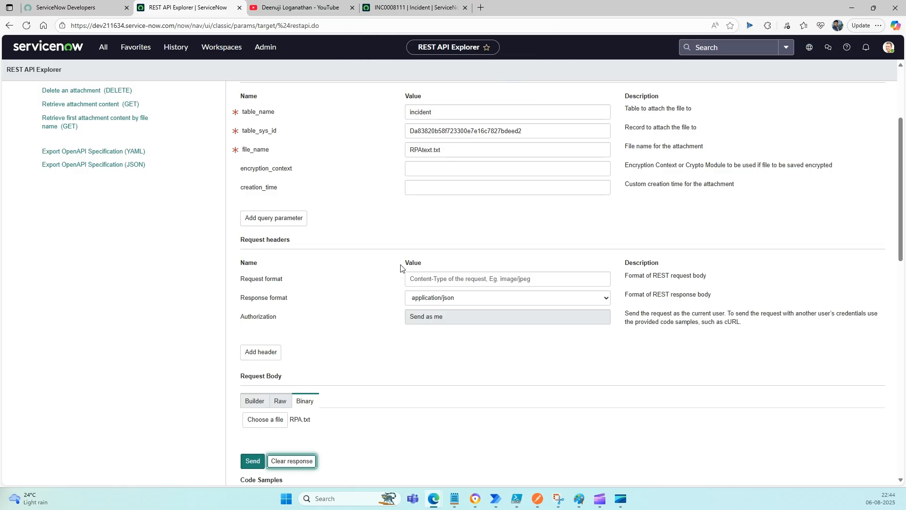
{"action": "scroll", "coordinate": [323, 320], "scroll_direction": "down", "scroll_amount": 5}
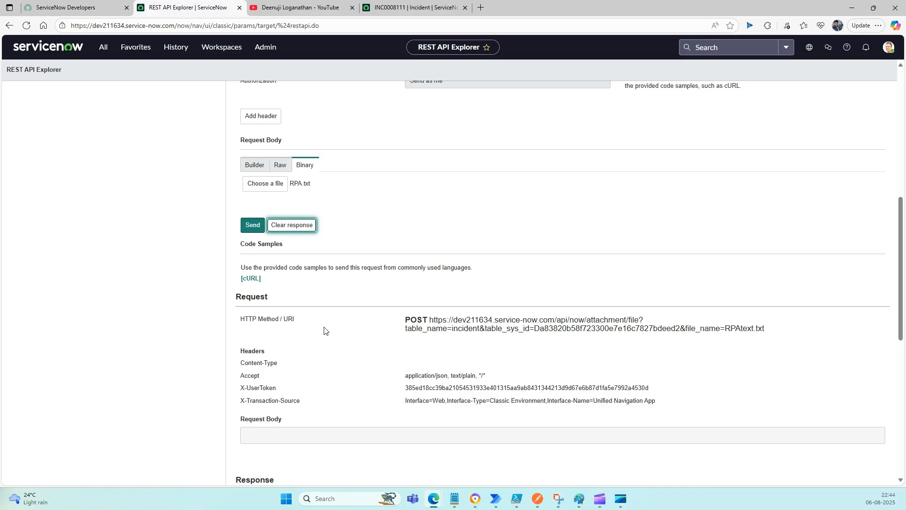
{"action": "scroll", "coordinate": [324, 330], "scroll_direction": "down", "scroll_amount": 3}
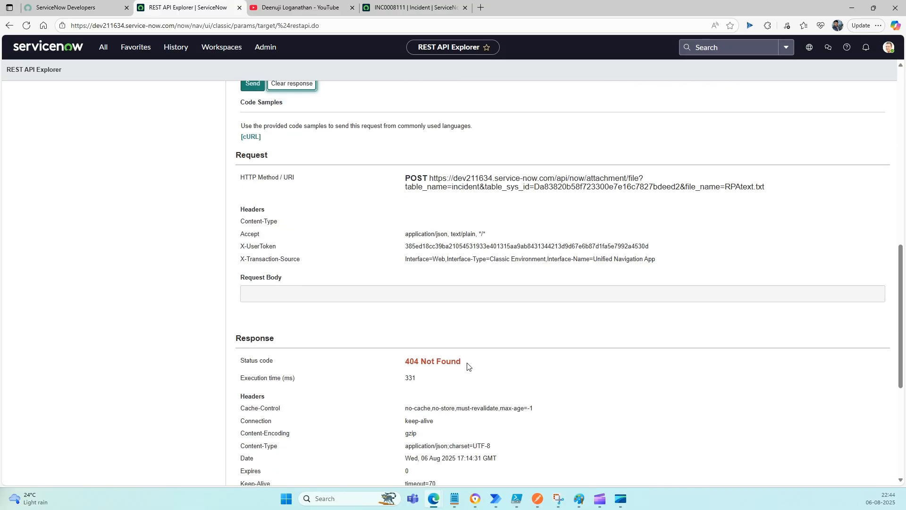
Copy the full URL of incident INC0008111 and open chatgpt.com in a new browser tab.
{"action": "left_click", "coordinate": [422, 9]}
{"action": "left_click", "coordinate": [419, 28]}
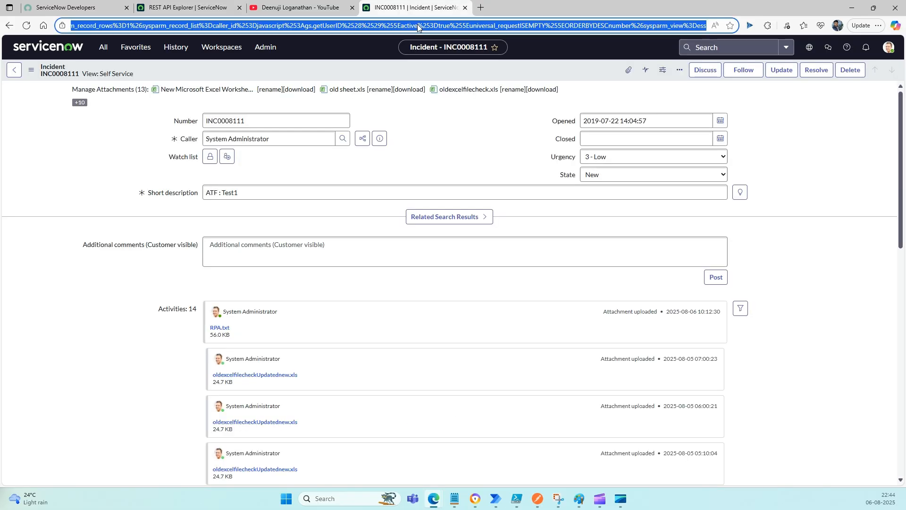
{"action": "left_click", "coordinate": [480, 7]}
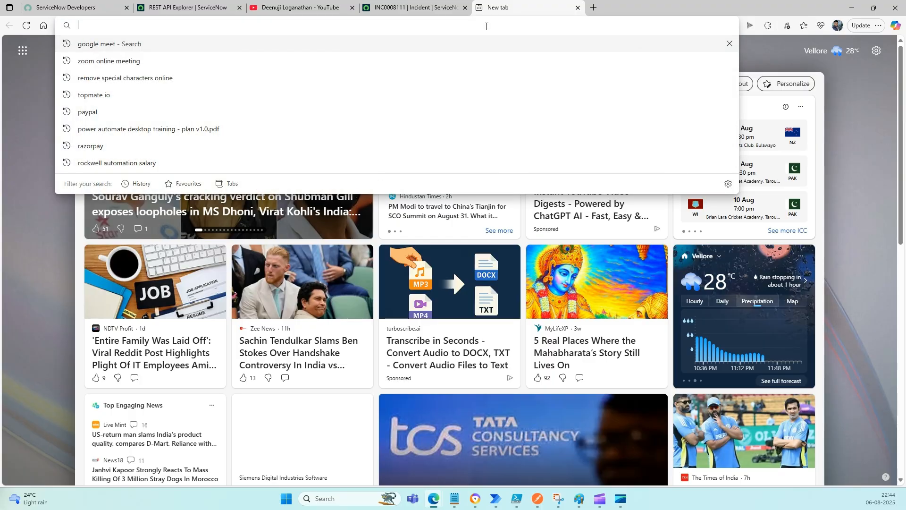
{"action": "type", "text": "chatgpt.com"}
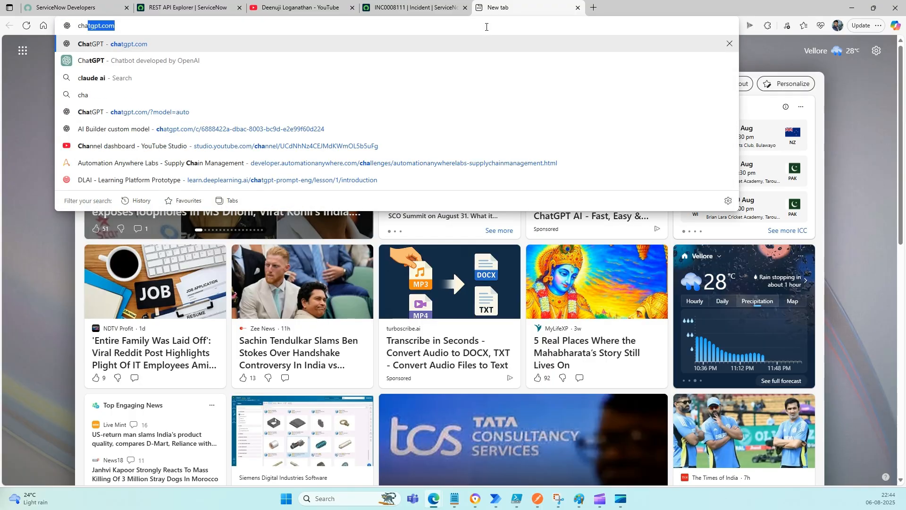
{"action": "key", "text": "Return"}
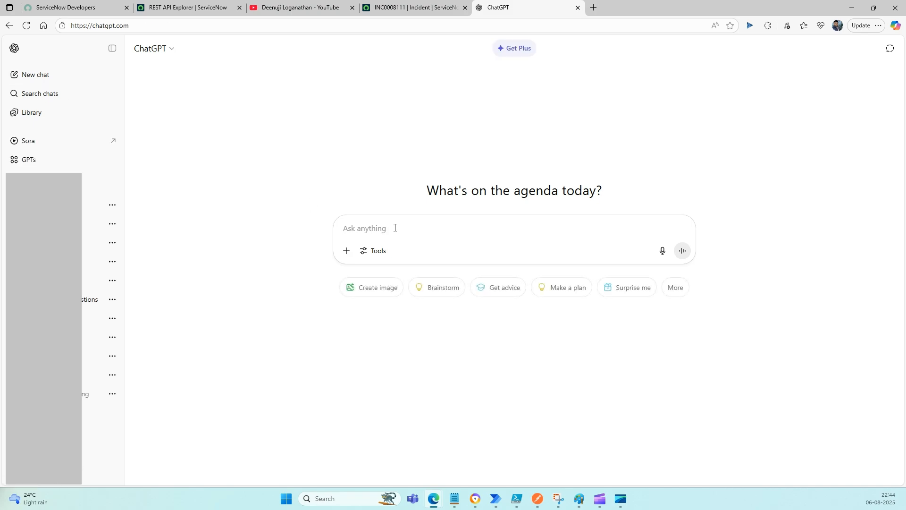
Ask ChatGPT to "get sys id from service now URL", supplying the copied incident URL.
{"action": "type", "text": "get sys id f"}
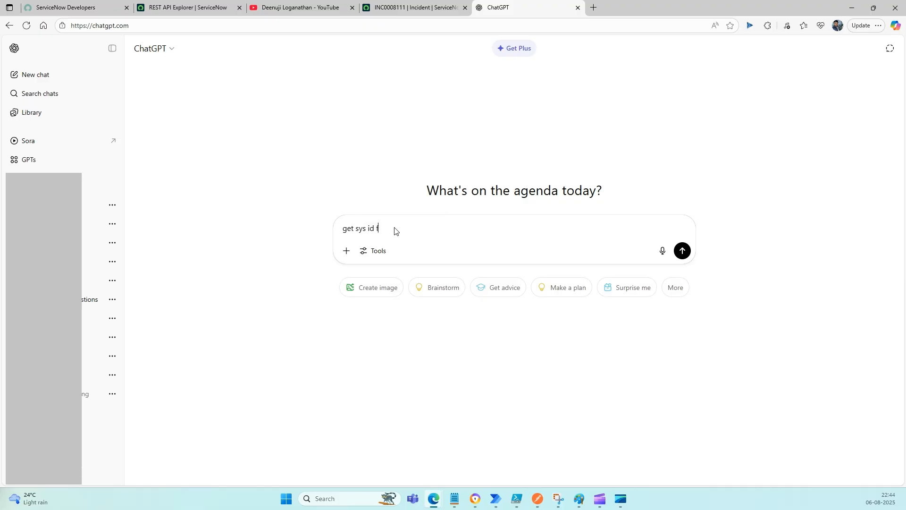
{"action": "type", "text": "rom service now URL -"}
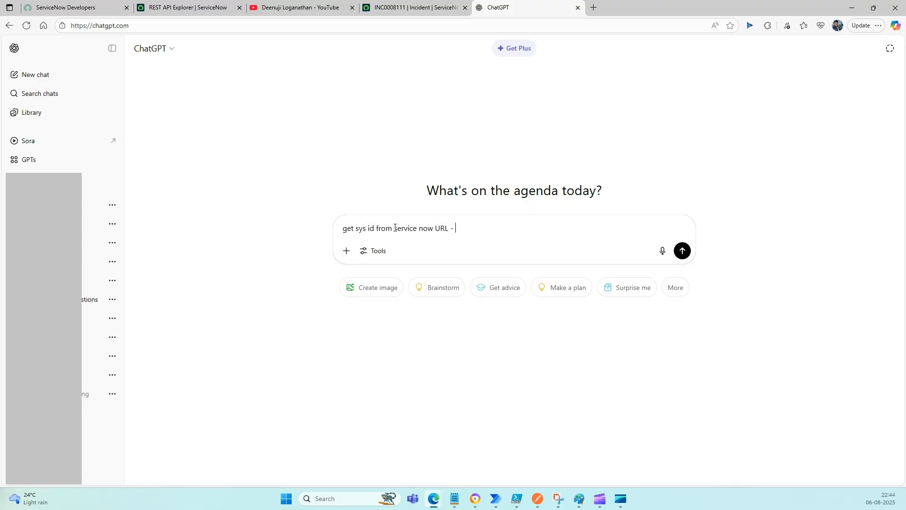
{"action": "type", "text": "https://dev211634.service-now.com/now/nav/ui/classic/params/target/incident.do%3Fsys_id%3Da83820b58f723300e7e16c7827bdeed2%26sysparm_view%3Dess%26sysparm_record_target%3Dincident%26sysparm_record_row%3D1%26sysparm_record_rows%3D1%26sysparm_record_list%3Dcaller_id%253Djavascript%253Ags.getUserID%2528%2529%255Eactive%253Dtrue%255Euniversal_requestISEMPTY%255EORDERBYDESCnumber%26sysparm_view%3Dess"}
{"action": "key", "text": "shift+Return"}
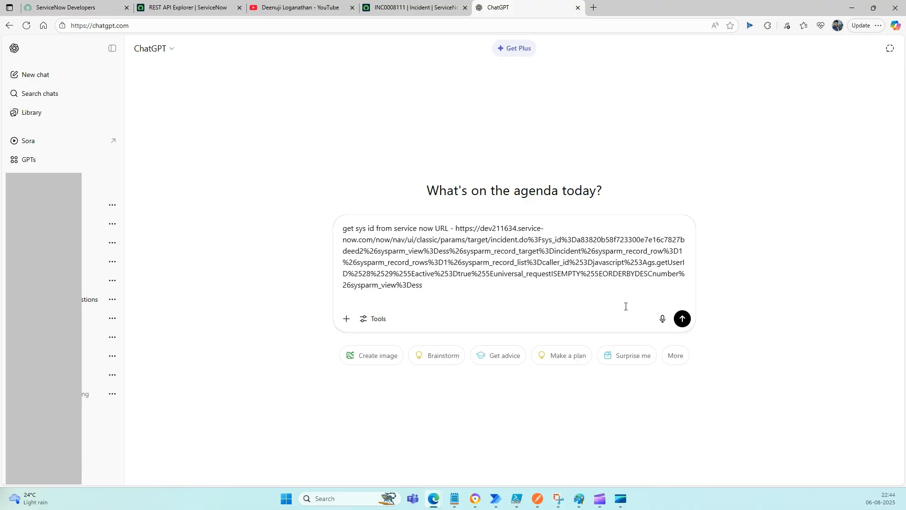
{"action": "left_click", "coordinate": [677, 321]}
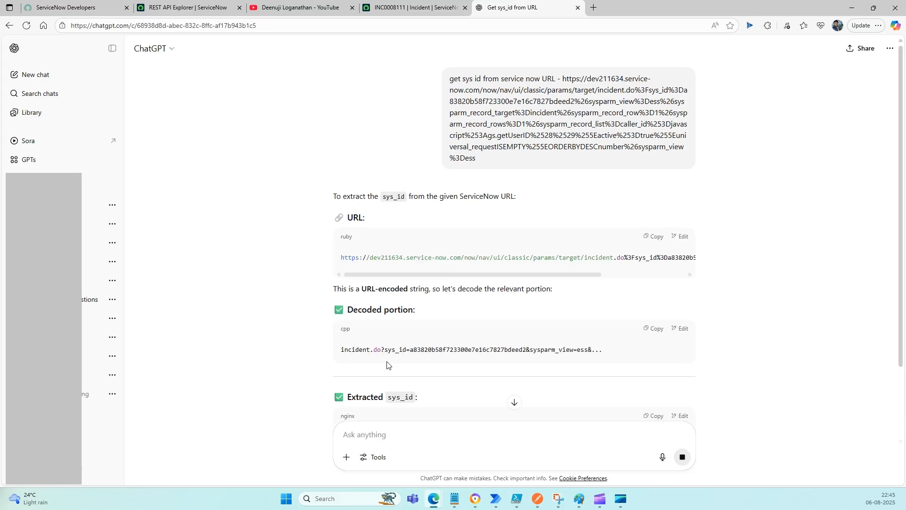
Copy the extracted sys_id from ChatGPT's answer and set table_sys_id in the REST API Explorer to a83820b58f723300e7e16c7827bdeed2.
{"action": "left_click_drag", "start_coordinate": [411, 352], "coordinate": [614, 357]}
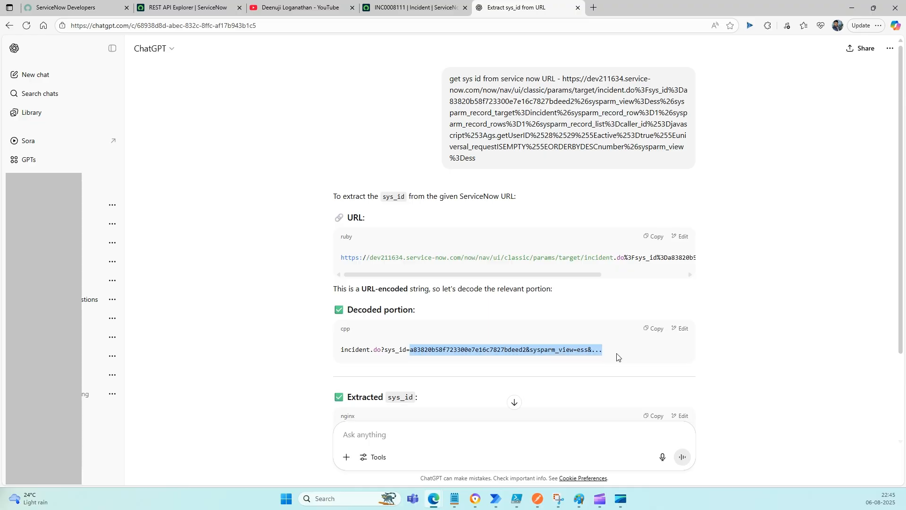
{"action": "scroll", "coordinate": [616, 356], "scroll_direction": "down", "scroll_amount": 2}
{"action": "double_click", "coordinate": [439, 326]}
{"action": "key", "text": "ctrl+c"}
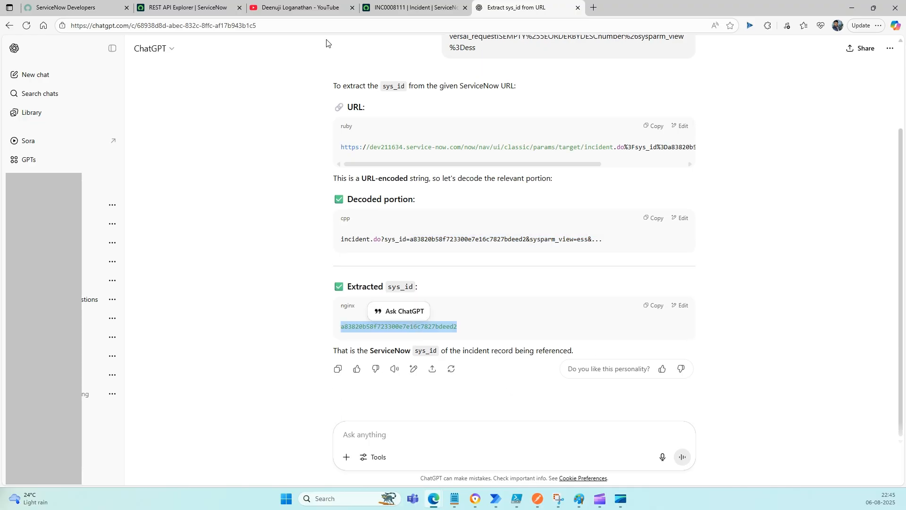
{"action": "left_click", "coordinate": [198, 7]}
{"action": "scroll", "coordinate": [392, 212], "scroll_direction": "up", "scroll_amount": 10}
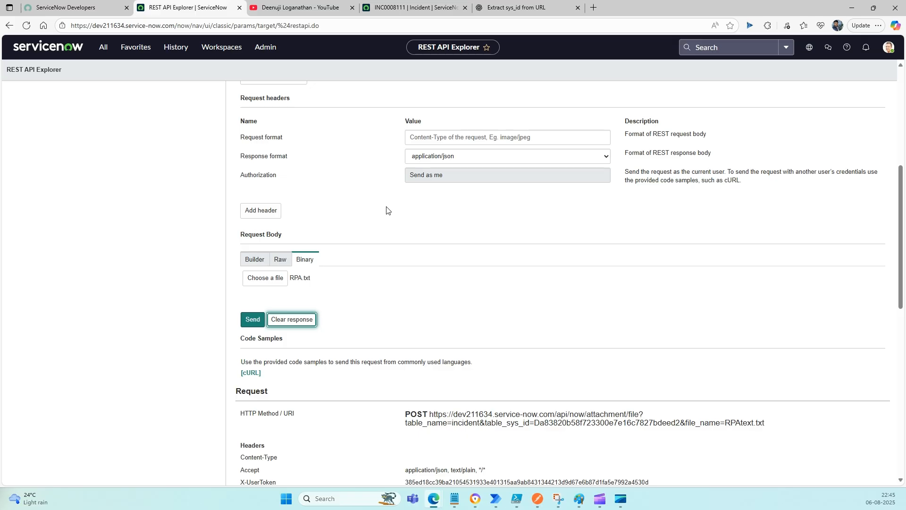
{"action": "double_click", "coordinate": [456, 271]}
{"action": "key", "text": "ctrl+v"}
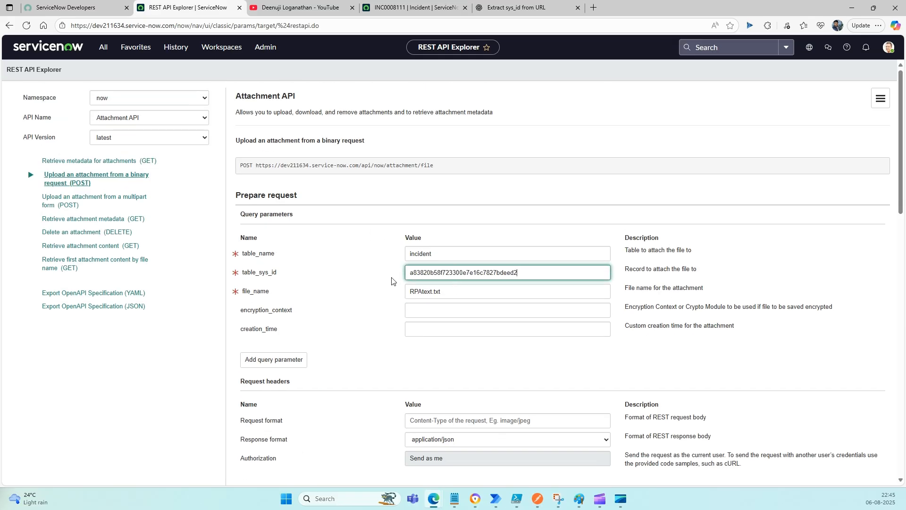
Send the upload request again with the corrected table_sys_id, confirm the data modification, and read the status code and response body.
{"action": "scroll", "coordinate": [375, 328], "scroll_direction": "down", "scroll_amount": 9}
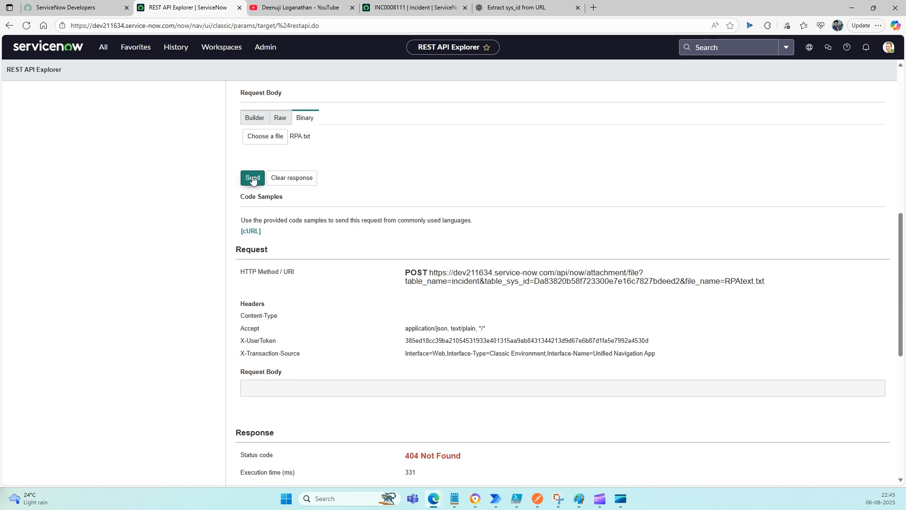
{"action": "left_click", "coordinate": [252, 178]}
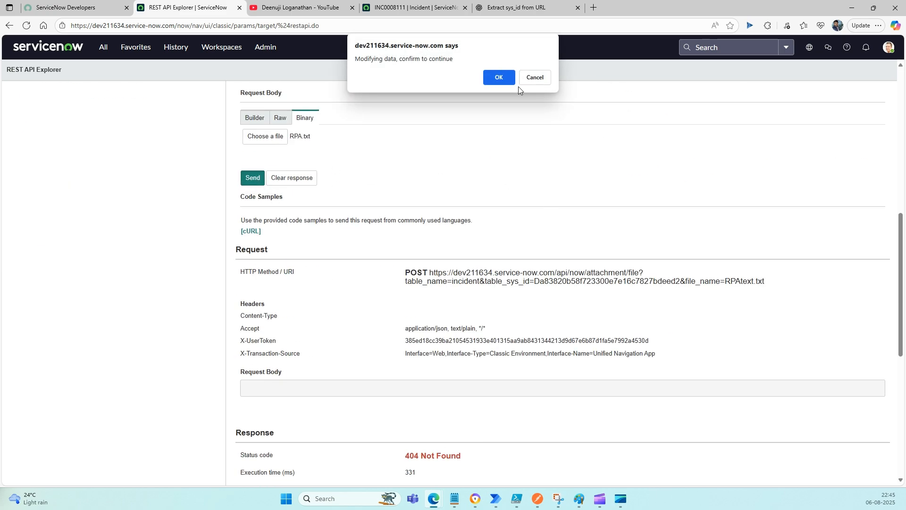
{"action": "left_click", "coordinate": [496, 75]}
{"action": "scroll", "coordinate": [508, 253], "scroll_direction": "down", "scroll_amount": 3}
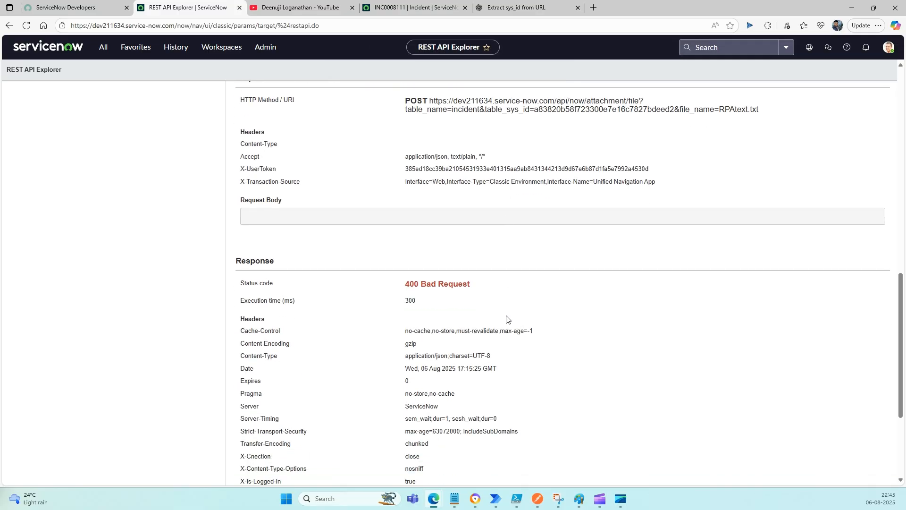
{"action": "scroll", "coordinate": [507, 323], "scroll_direction": "down", "scroll_amount": 3}
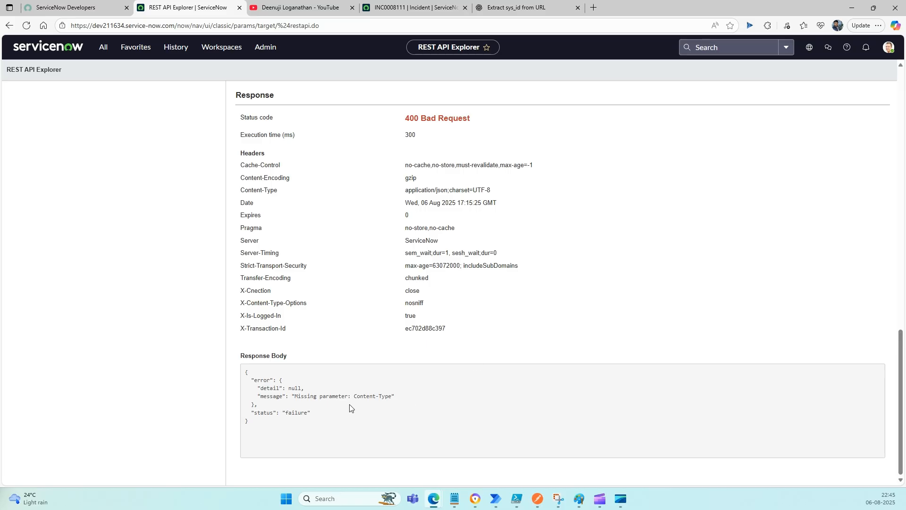
Check the request's empty Request format header, and ask ChatGPT to "create header for multipart attachment for rest api".
{"action": "scroll", "coordinate": [385, 341], "scroll_direction": "up", "scroll_amount": 10}
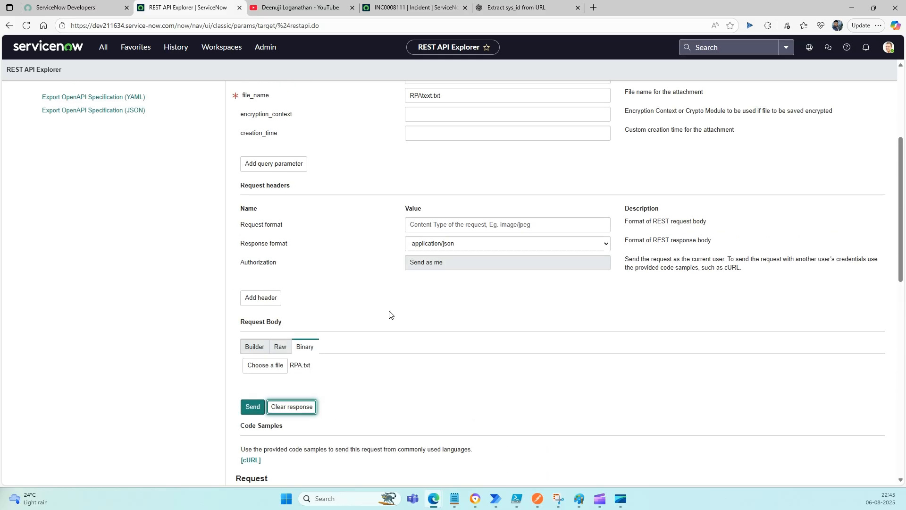
{"action": "left_click", "coordinate": [475, 227]}
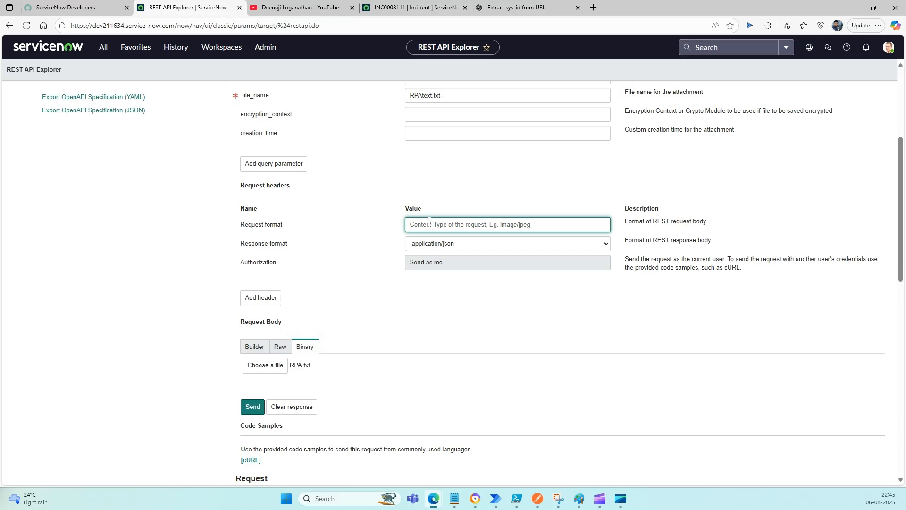
{"action": "scroll", "coordinate": [163, 268], "scroll_direction": "up", "scroll_amount": 4}
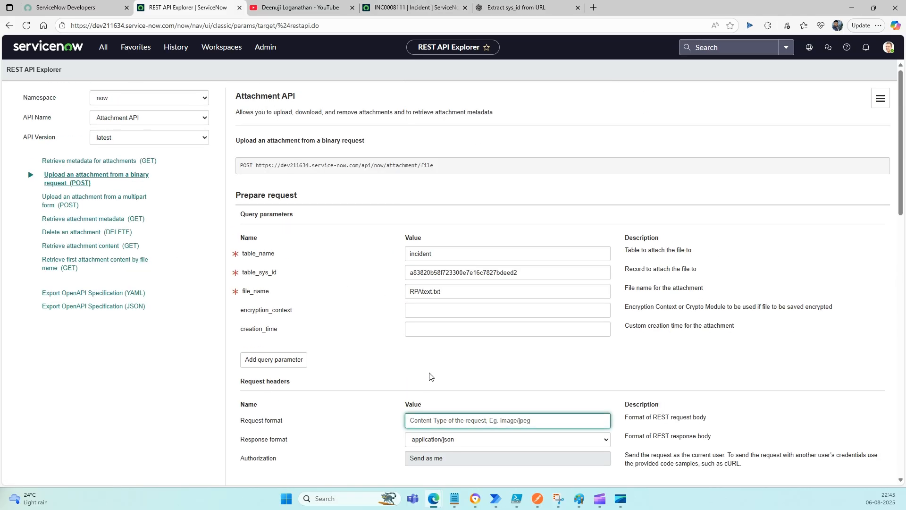
{"action": "left_click", "coordinate": [514, 8]}
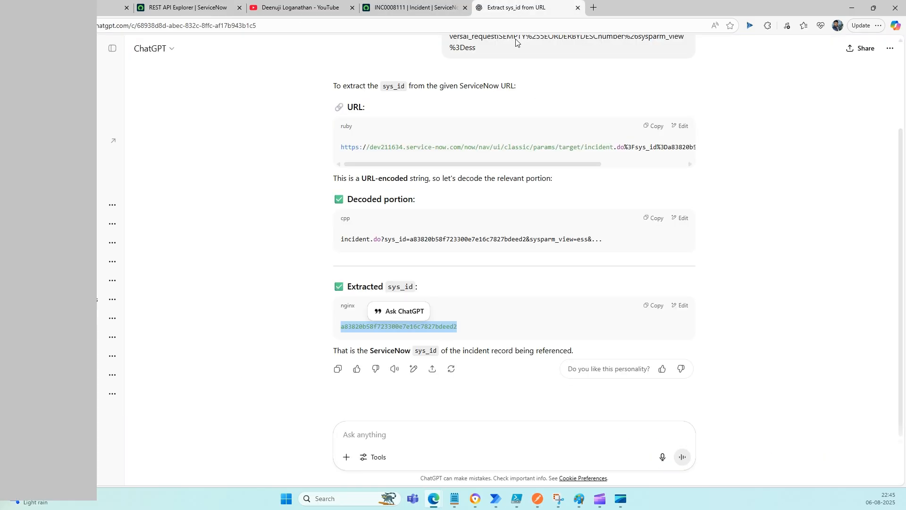
{"action": "type", "text": "c"}
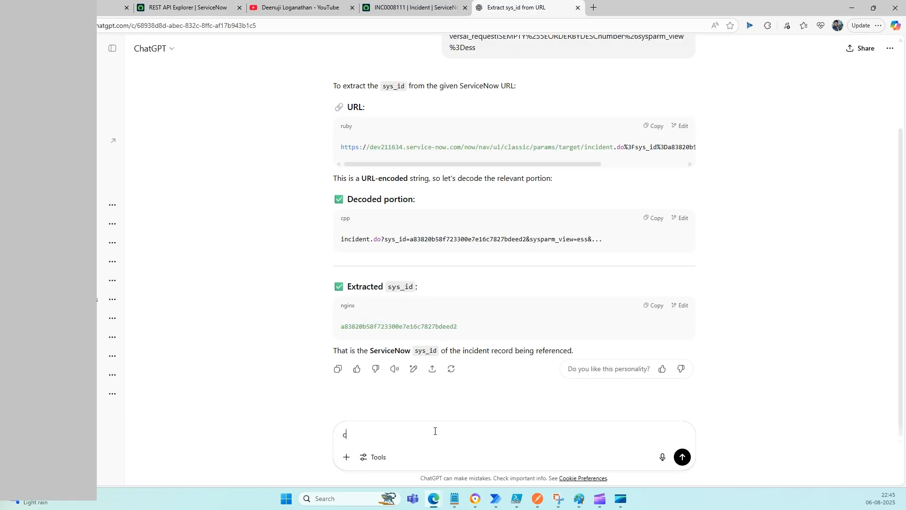
{"action": "type", "text": "reate header for multipart "}
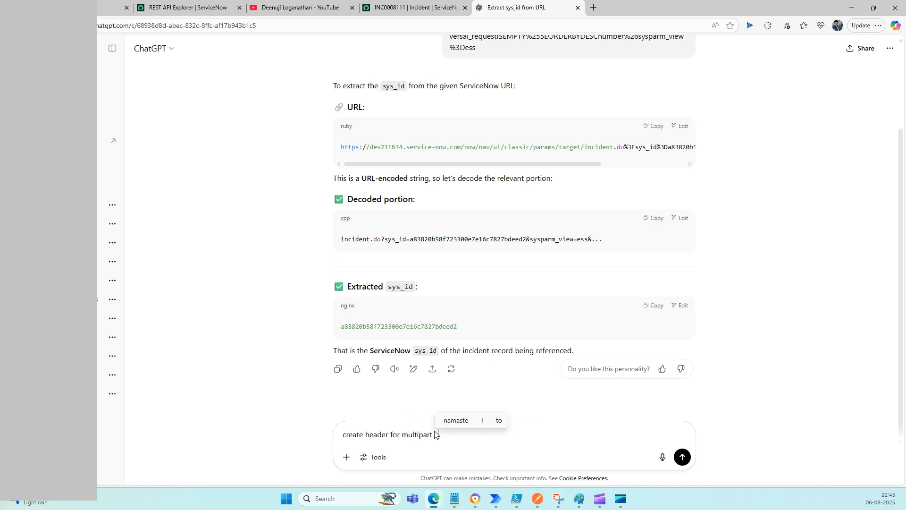
{"action": "type", "text": "attachment"}
{"action": "key", "text": "shift+Return"}
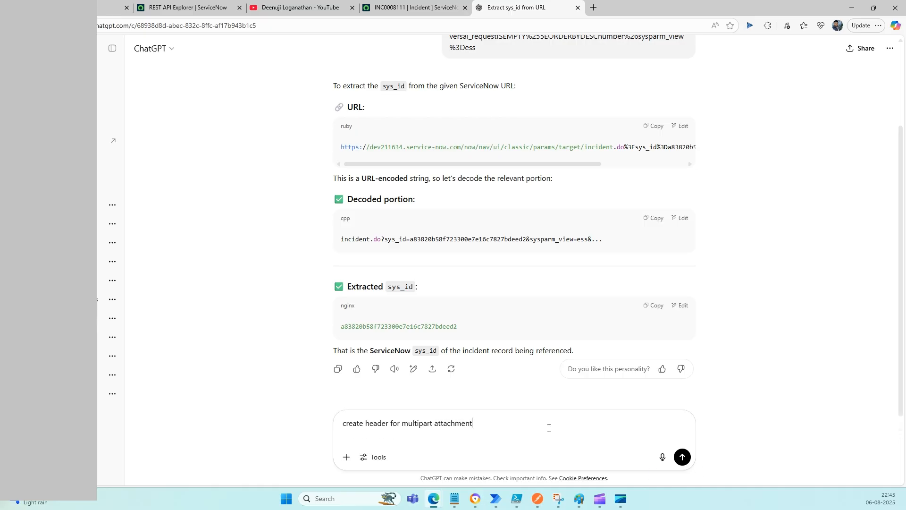
{"action": "type", "text": "for rest api"}
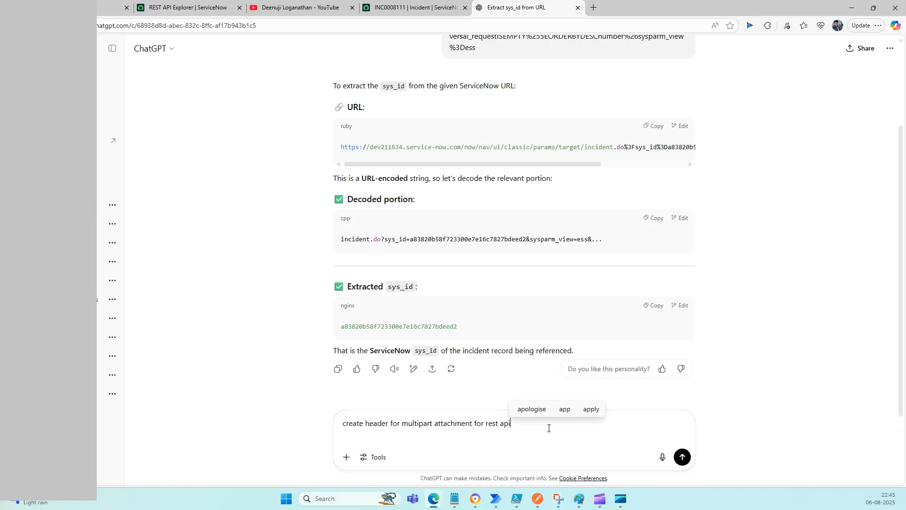
{"action": "left_click", "coordinate": [680, 457]}
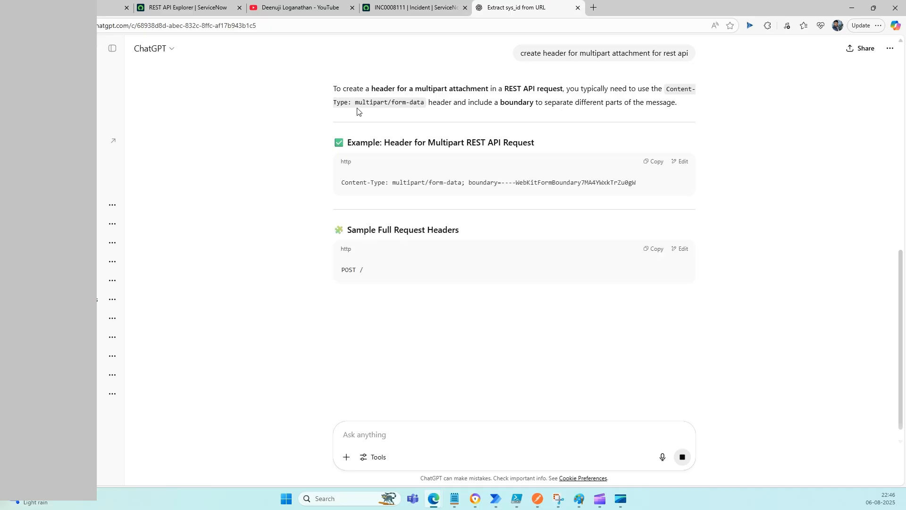
Copy the content type from ChatGPT's answer and set the Request format header in the REST API Explorer to multipart/form-data.
{"action": "left_click_drag", "start_coordinate": [355, 104], "coordinate": [424, 104]}
{"action": "key", "text": "ctrl+c"}
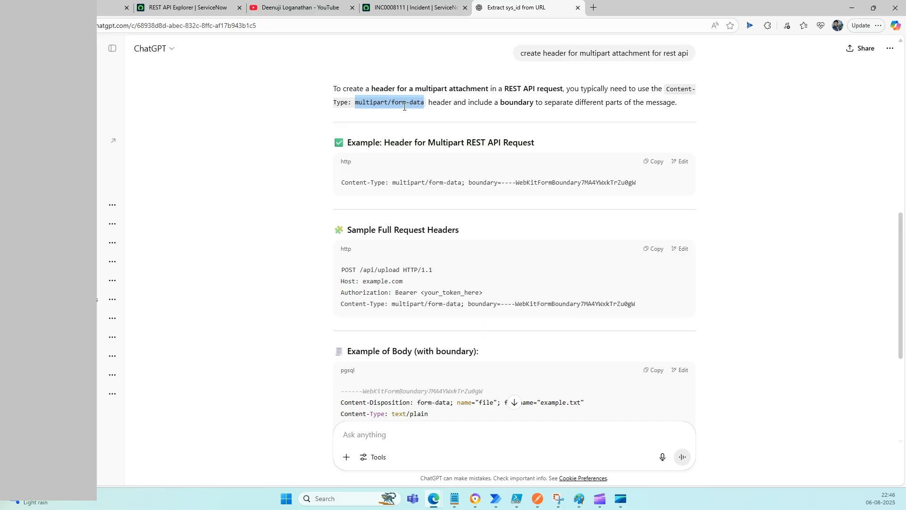
{"action": "left_click", "coordinate": [419, 13]}
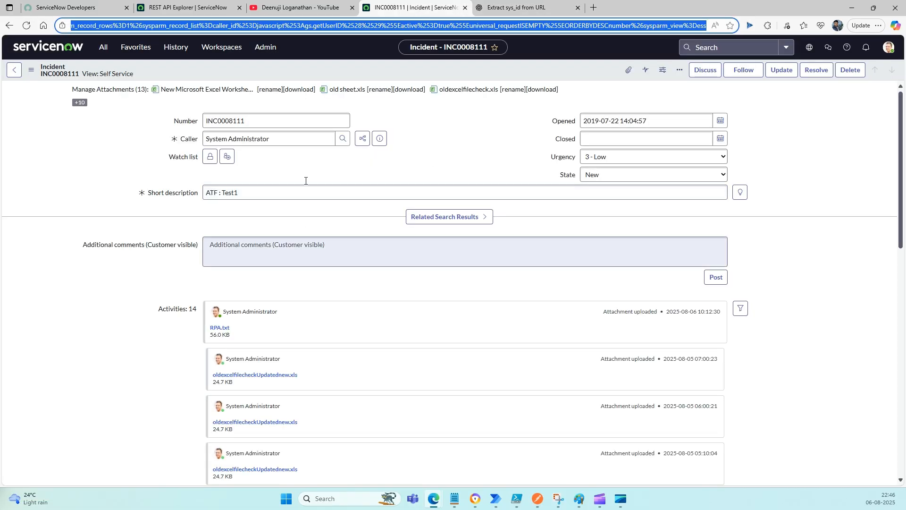
{"action": "left_click", "coordinate": [194, 7]}
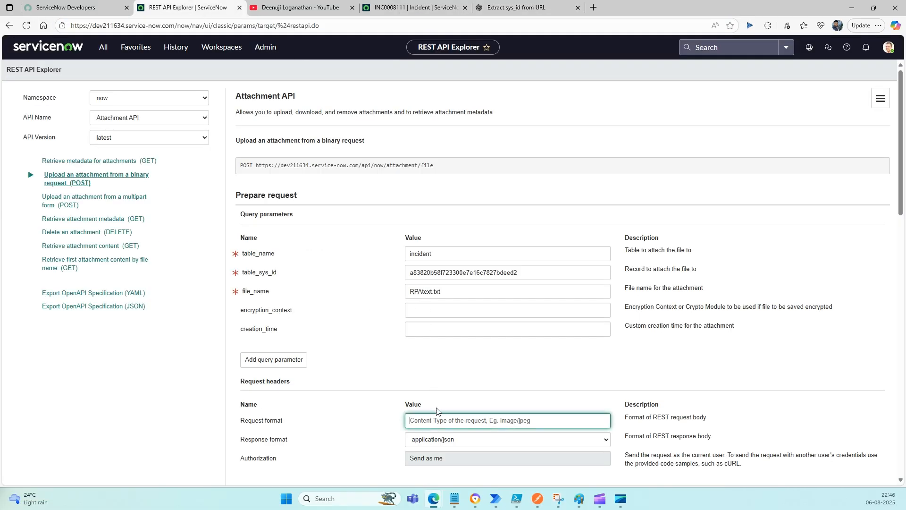
{"action": "key", "text": "ctrl+v"}
{"action": "scroll", "coordinate": [373, 409], "scroll_direction": "down", "scroll_amount": 3}
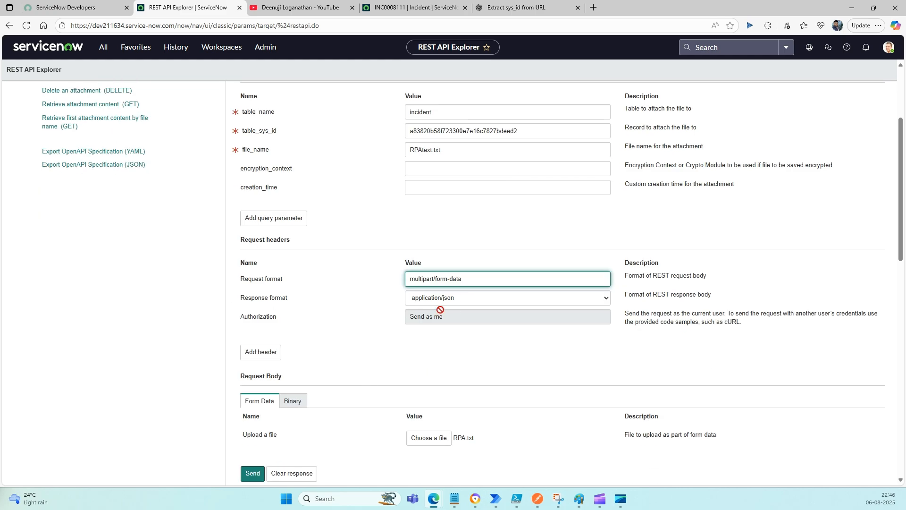
Send the upload request with the multipart/form-data format, confirm the data modification, and check the response's status code.
{"action": "scroll", "coordinate": [356, 325], "scroll_direction": "down", "scroll_amount": 3}
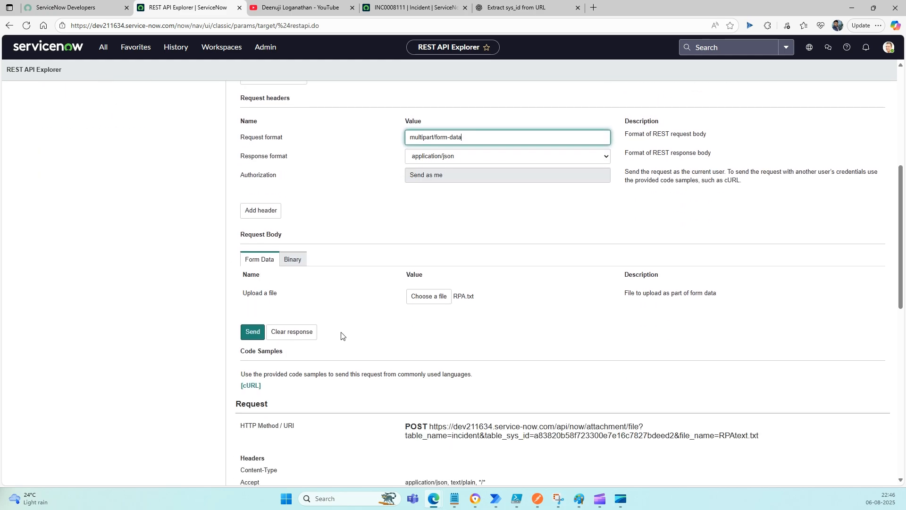
{"action": "left_click", "coordinate": [253, 332]}
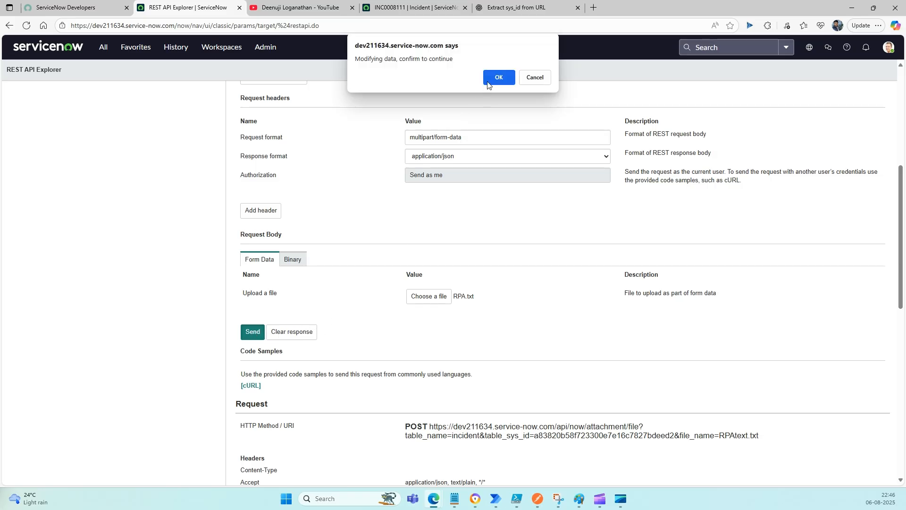
{"action": "left_click", "coordinate": [497, 78]}
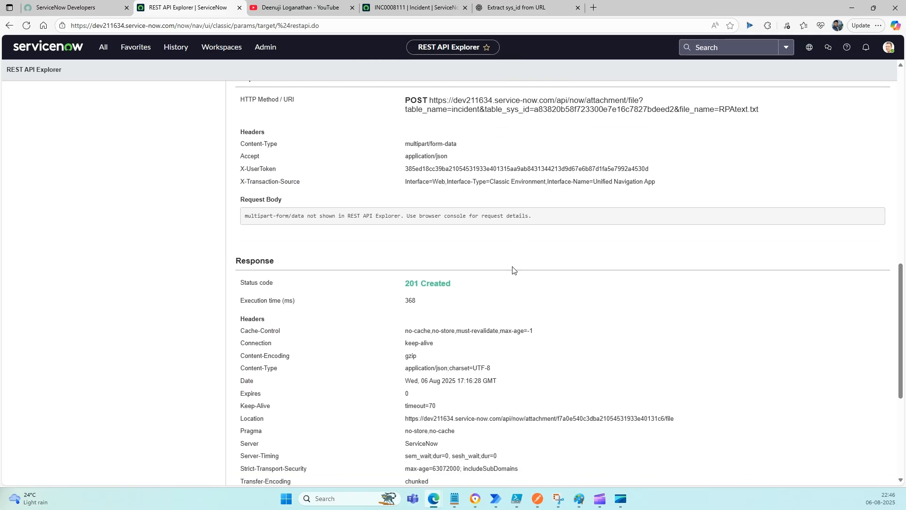
{"action": "scroll", "coordinate": [495, 309], "scroll_direction": "down", "scroll_amount": 2}
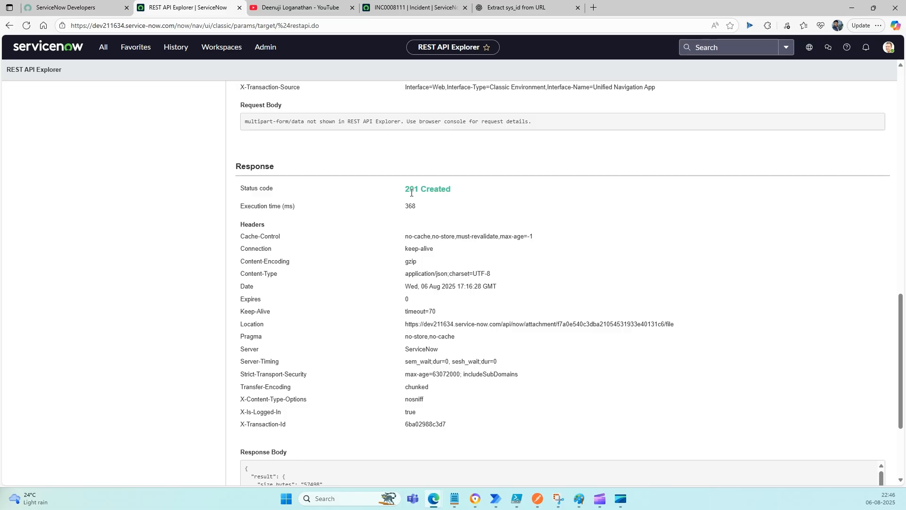
{"action": "scroll", "coordinate": [441, 273], "scroll_direction": "up", "scroll_amount": 15}
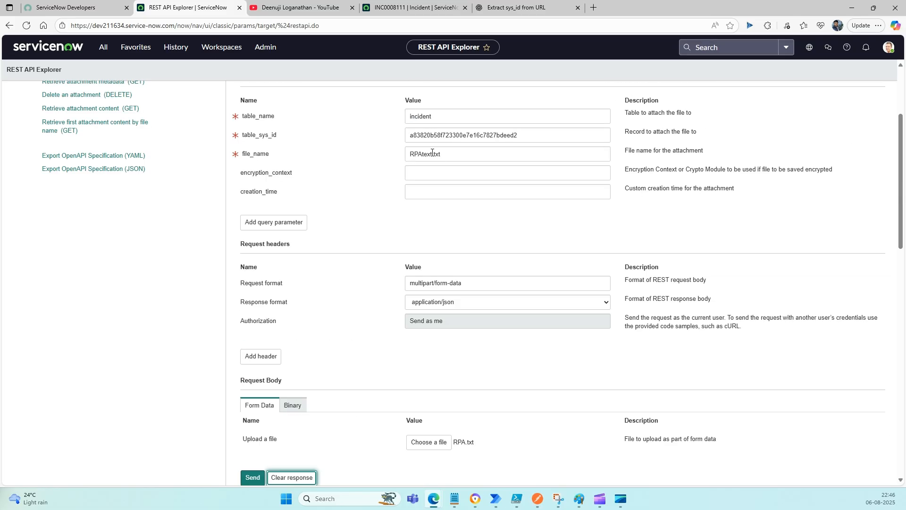
Reload incident INC0008111 and check its activities for the uploaded RPAtext.txt attachment.
{"action": "left_click_drag", "start_coordinate": [431, 154], "coordinate": [434, 154]}
{"action": "key", "text": "Left"}
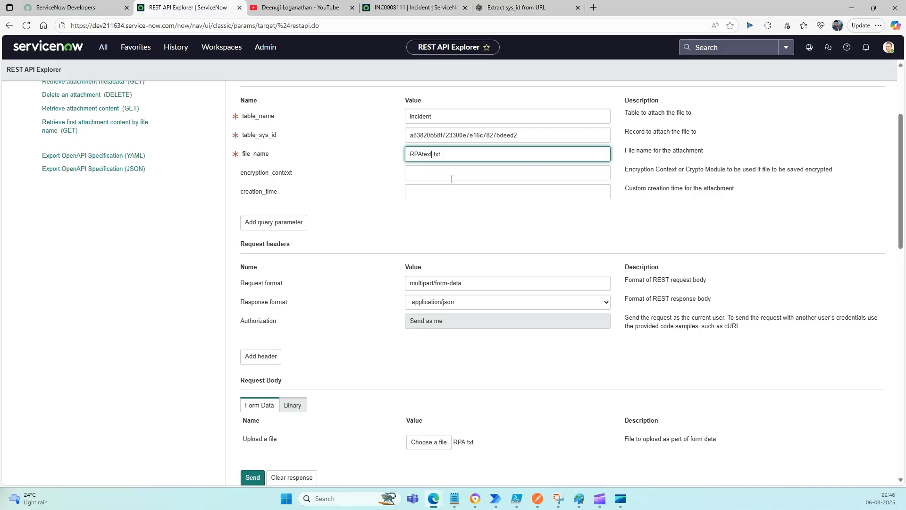
{"action": "left_click", "coordinate": [410, 8]}
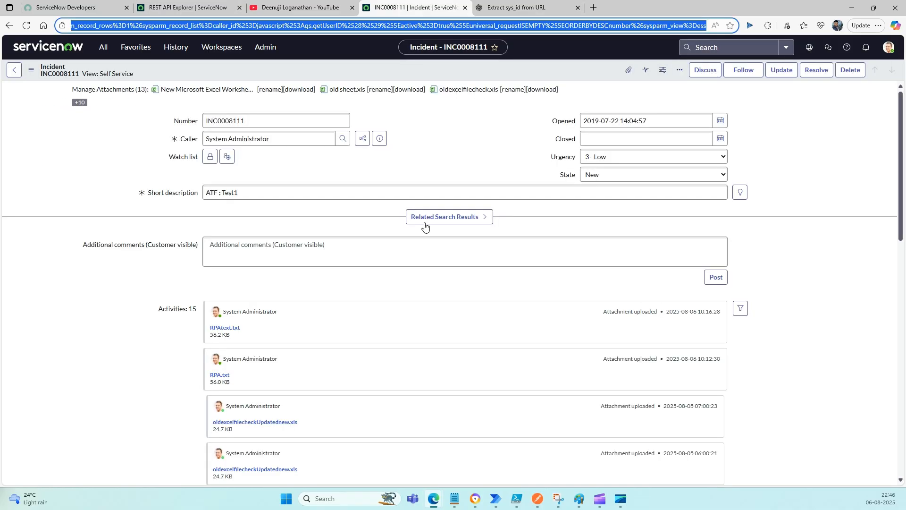
{"action": "left_click", "coordinate": [441, 27]}
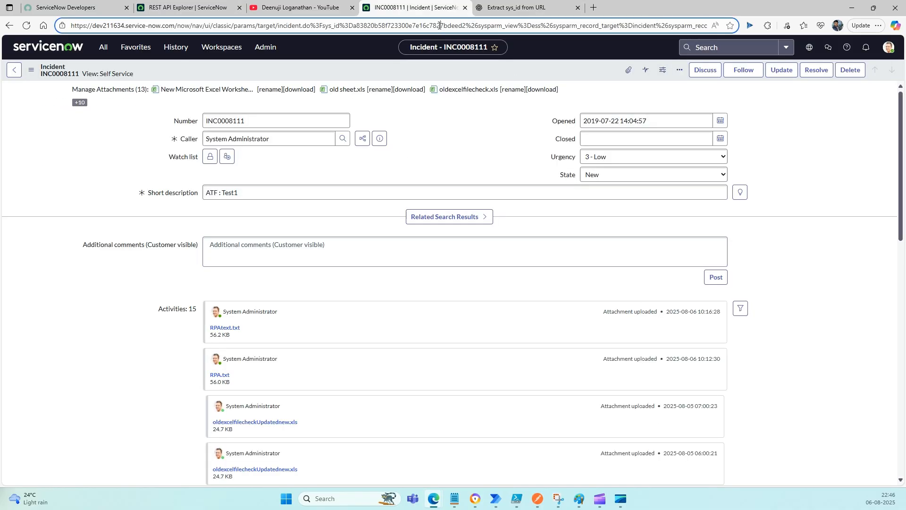
{"action": "key", "text": "ctrl+a"}
{"action": "key", "text": "Return"}
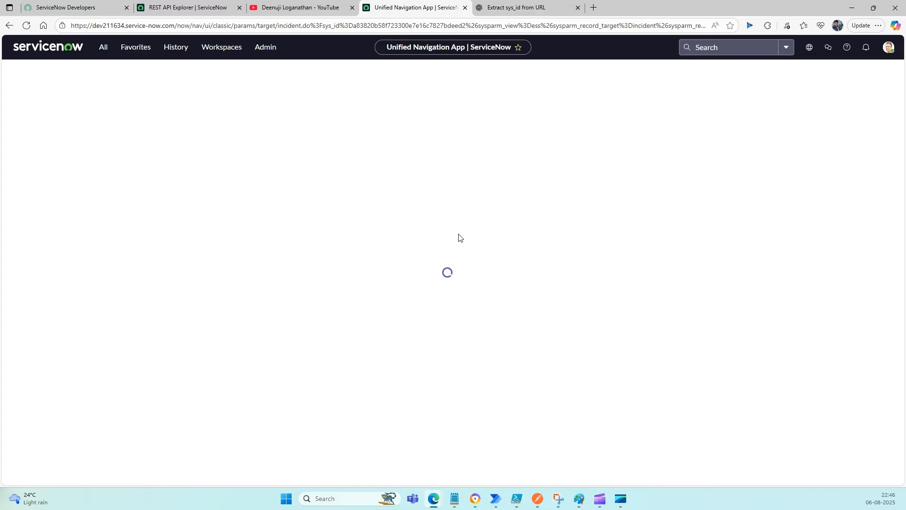
{"action": "scroll", "coordinate": [460, 237], "scroll_direction": "down", "scroll_amount": 4}
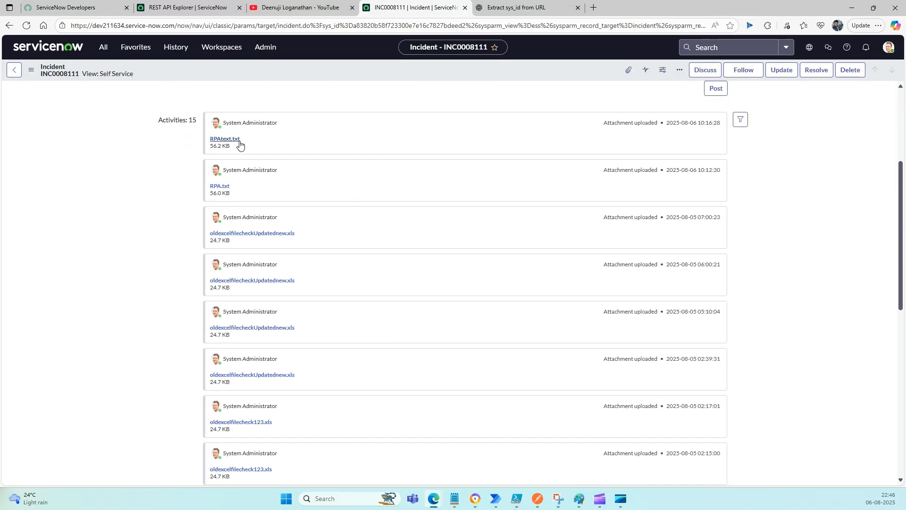
Return to the REST API Explorer and set the file_name query parameter to Servicenowattachment.txt.
{"action": "left_click", "coordinate": [200, 7]}
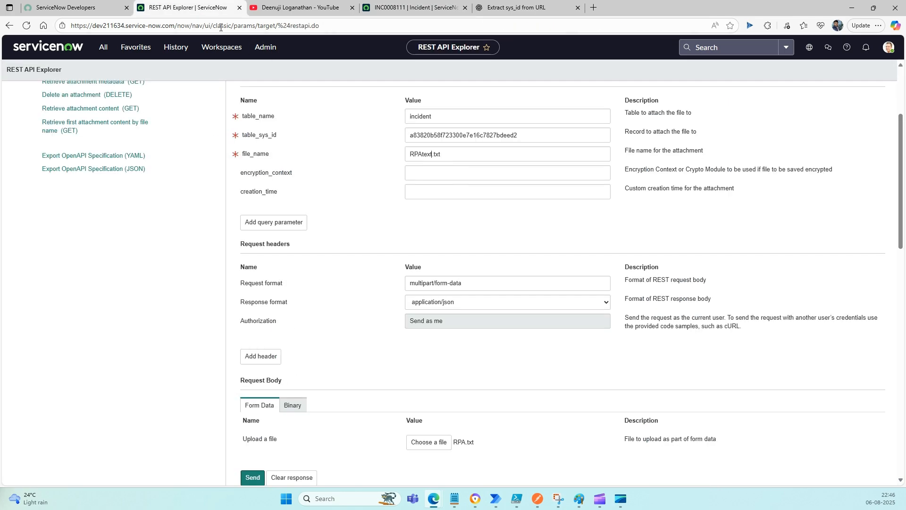
{"action": "type", "text": "updated"}
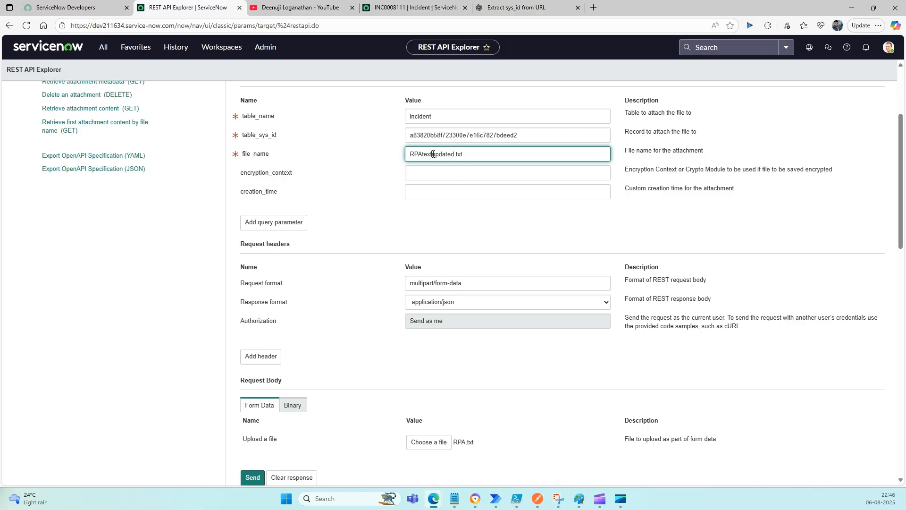
{"action": "key", "text": "BackSpace"}
{"action": "key", "text": "BackSpace"}
{"action": "key", "text": "BackSpace"}
{"action": "key", "text": "BackSpace"}
{"action": "type", "text": "f"}
{"action": "key", "text": "BackSpace"}
{"action": "type", "text": "servic"}
{"action": "key", "text": "BackSpace"}
{"action": "key", "text": "BackSpace"}
{"action": "key", "text": "BackSpace"}
{"action": "key", "text": "BackSpace"}
{"action": "key", "text": "BackSpace"}
{"action": "key", "text": "BackSpace"}
{"action": "key", "text": "BackSpace"}
{"action": "key", "text": "BackSpace"}
{"action": "key", "text": "BackSpace"}
{"action": "key", "text": "Delete"}
{"action": "key", "text": "Delete"}
{"action": "key", "text": "Delete"}
{"action": "key", "text": "Delete"}
{"action": "key", "text": "Delete"}
{"action": "key", "text": "Delete"}
{"action": "key", "text": "Delete"}
{"action": "key", "text": "Delete"}
{"action": "type", "text": "Servicenowattachment."}
Send the upload request with the new file name, confirm the data modification, and check the response's status code.
{"action": "scroll", "coordinate": [498, 194], "scroll_direction": "down", "scroll_amount": 6}
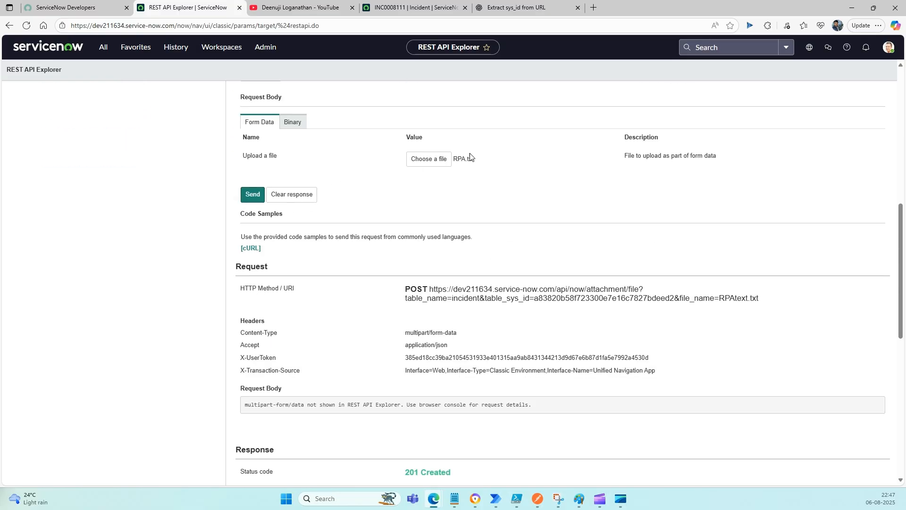
{"action": "left_click", "coordinate": [255, 200]}
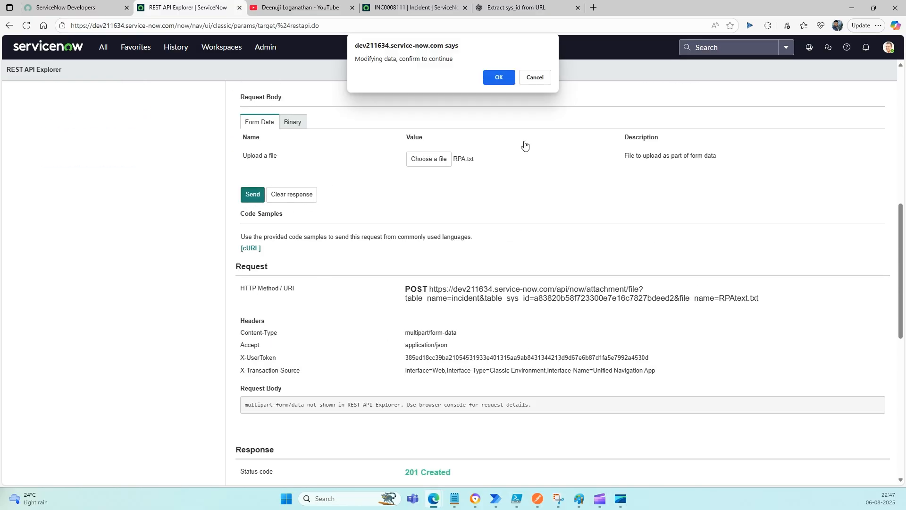
{"action": "left_click", "coordinate": [499, 77]}
{"action": "scroll", "coordinate": [576, 269], "scroll_direction": "down", "scroll_amount": 4}
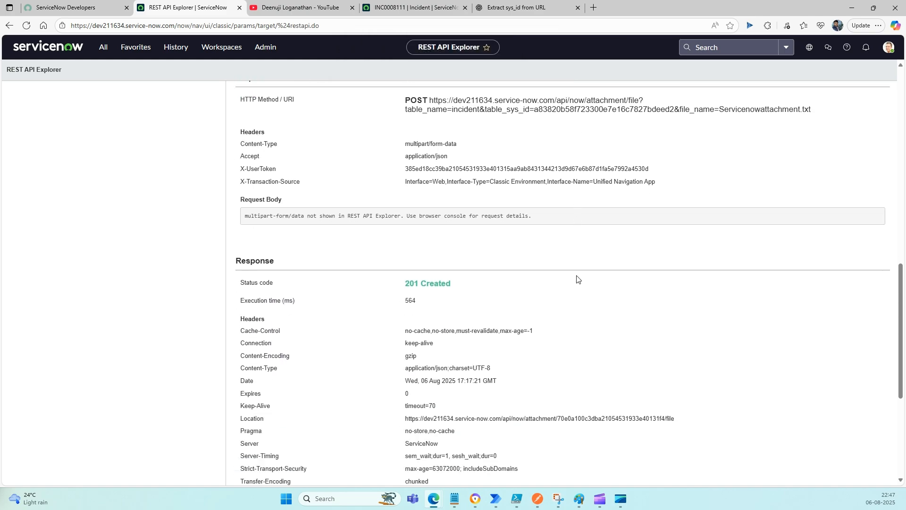
{"action": "left_click_drag", "start_coordinate": [405, 282], "coordinate": [456, 287]}
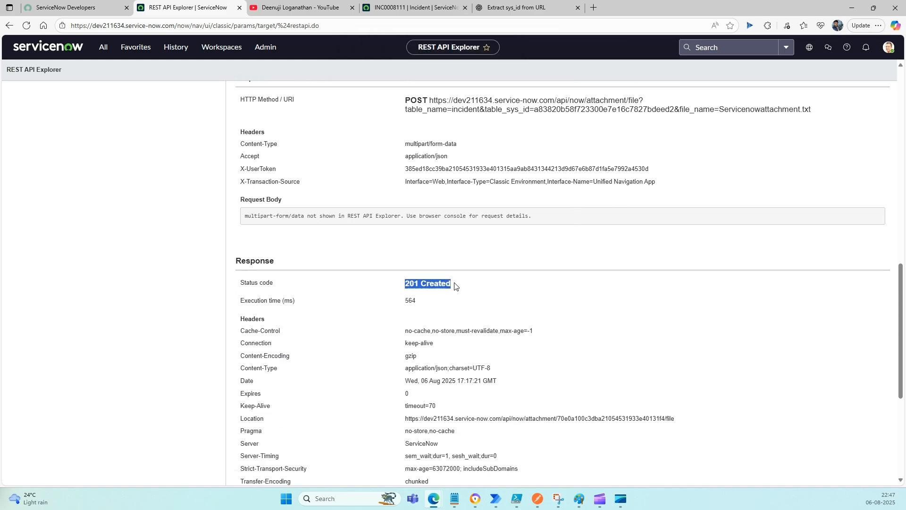
{"action": "left_click", "coordinate": [455, 307]}
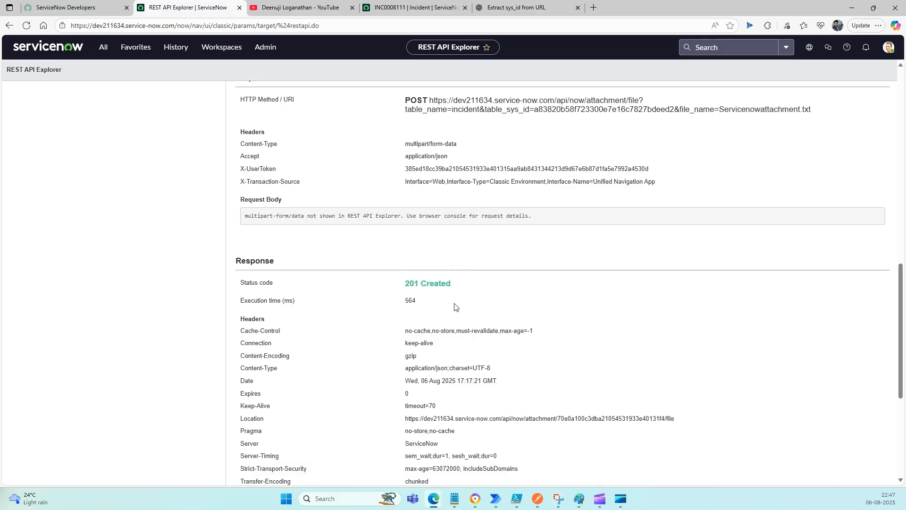
Reload incident INC0008111 to check for the Servicenowattachment.txt upload, and review the request's query parameters in the REST API Explorer.
{"action": "scroll", "coordinate": [463, 317], "scroll_direction": "up", "scroll_amount": 5}
{"action": "left_click", "coordinate": [519, 8]}
{"action": "left_click", "coordinate": [457, 9]}
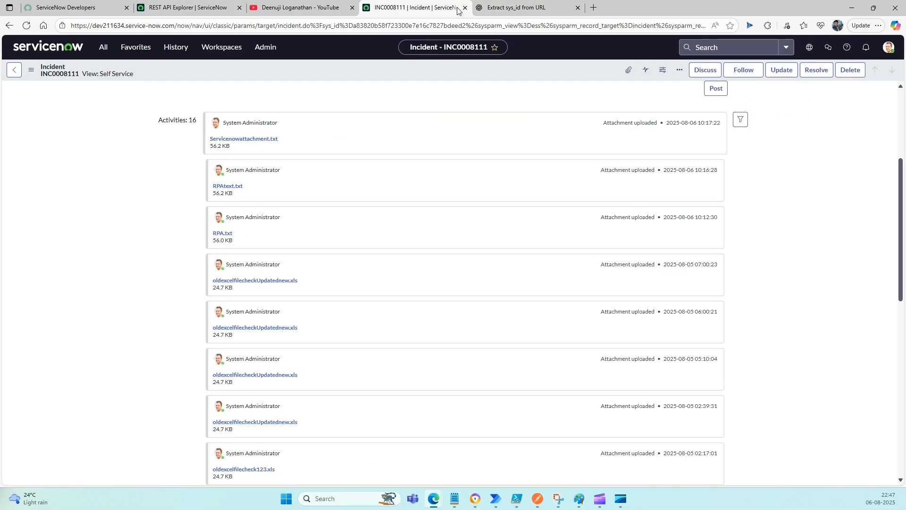
{"action": "left_click", "coordinate": [410, 29]}
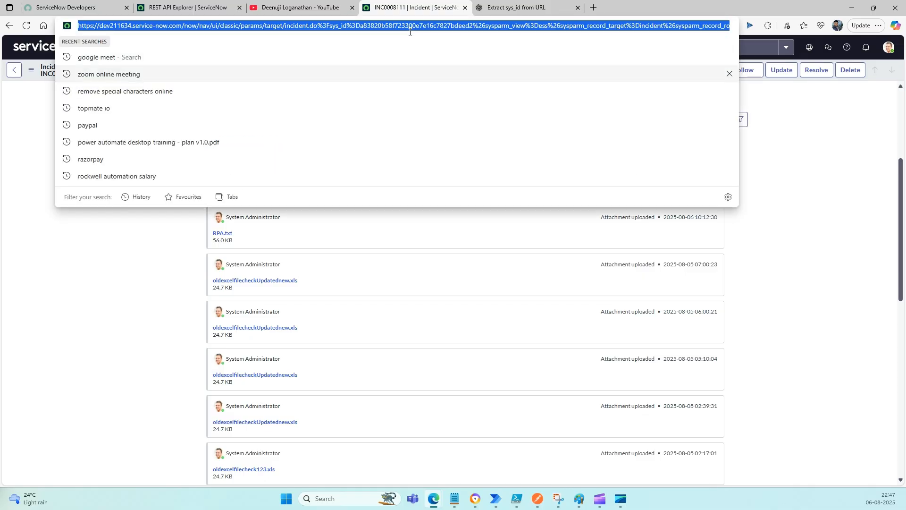
{"action": "key", "text": "Return"}
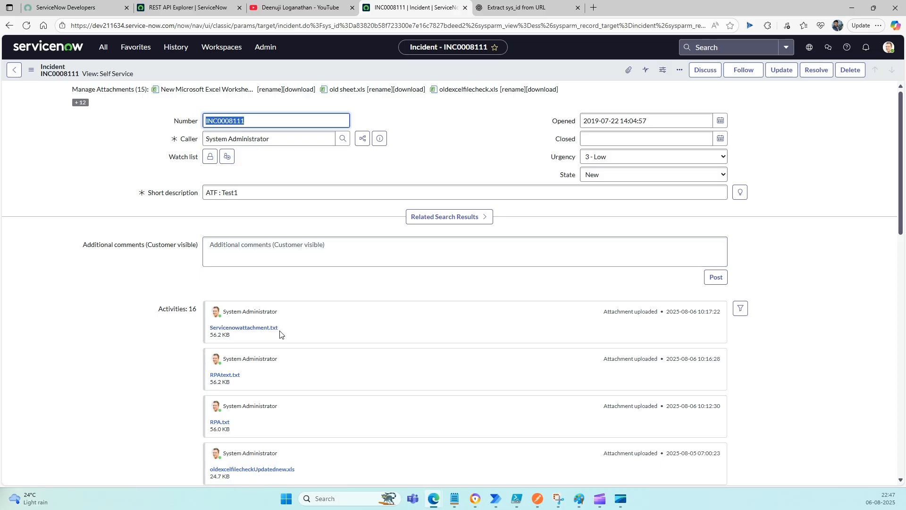
{"action": "left_click", "coordinate": [183, 8]}
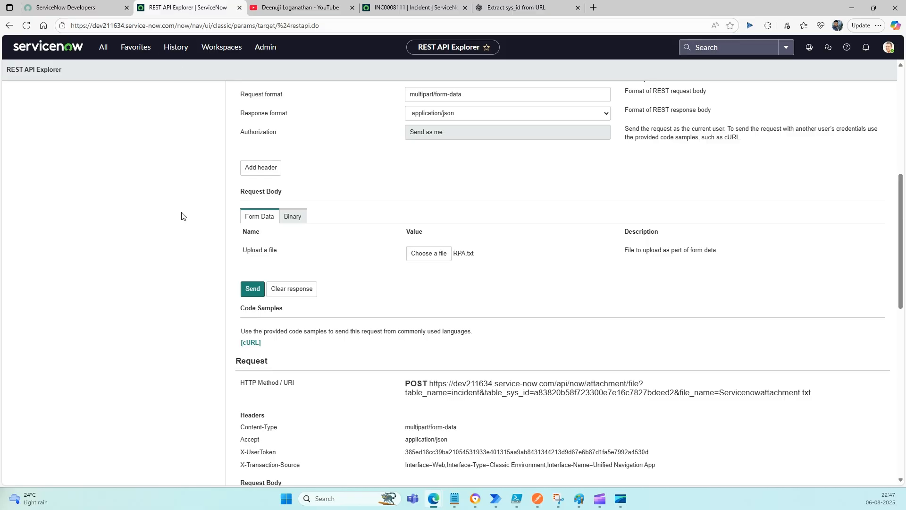
{"action": "scroll", "coordinate": [184, 222], "scroll_direction": "up", "scroll_amount": 7}
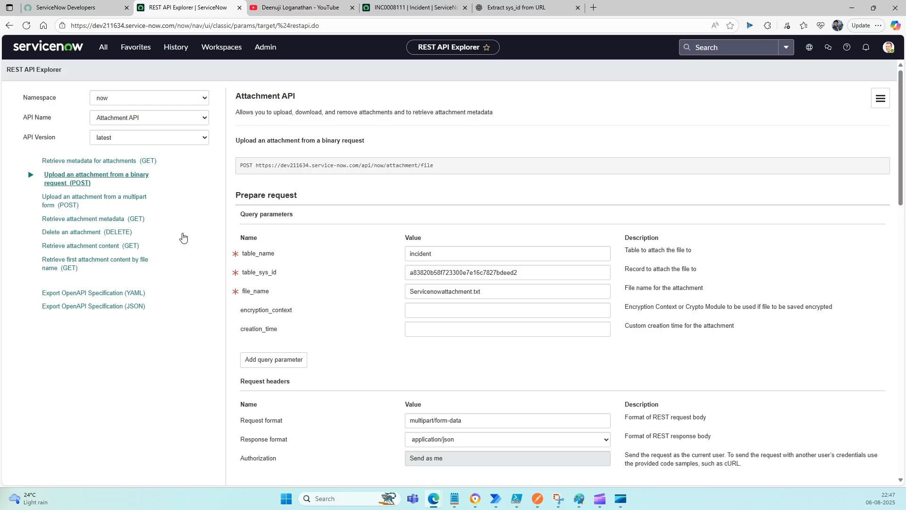
Switch to Power Automate desktop and change the environment to EAP_Developer.
{"action": "left_click", "coordinate": [495, 498]}
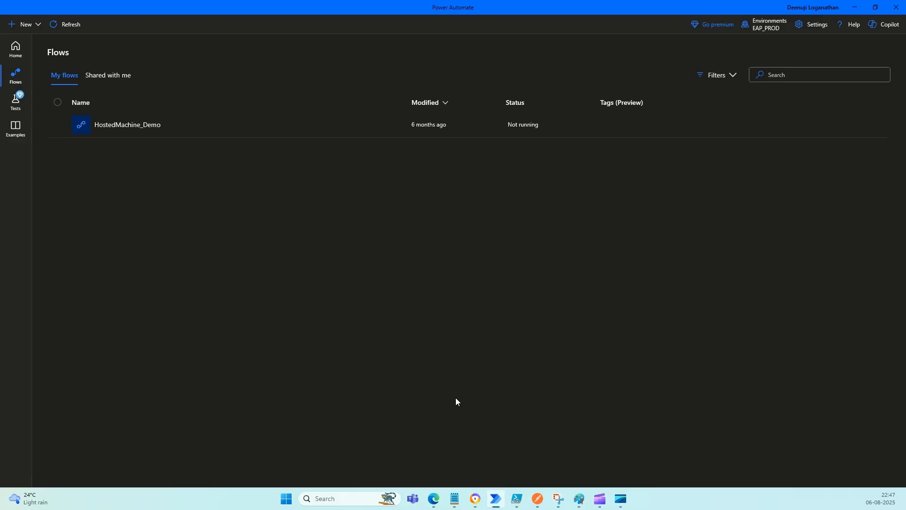
{"action": "left_click", "coordinate": [766, 28]}
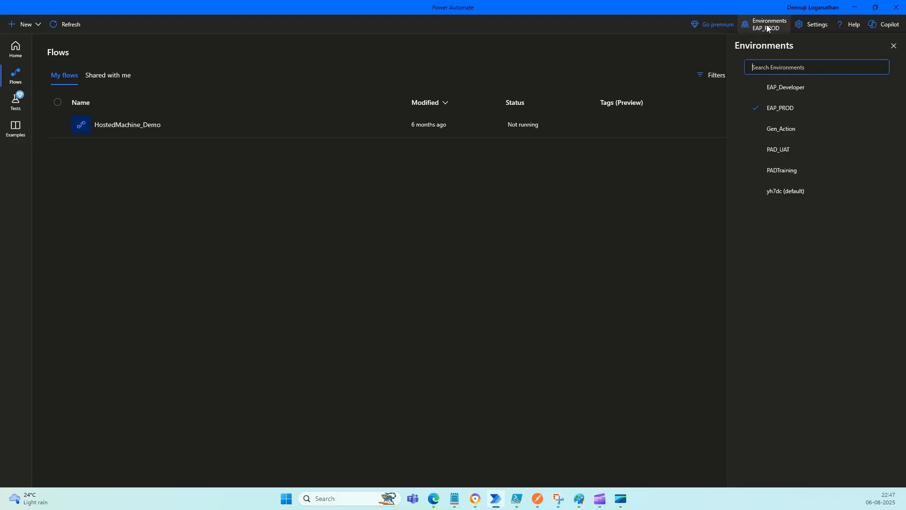
{"action": "left_click", "coordinate": [785, 87]}
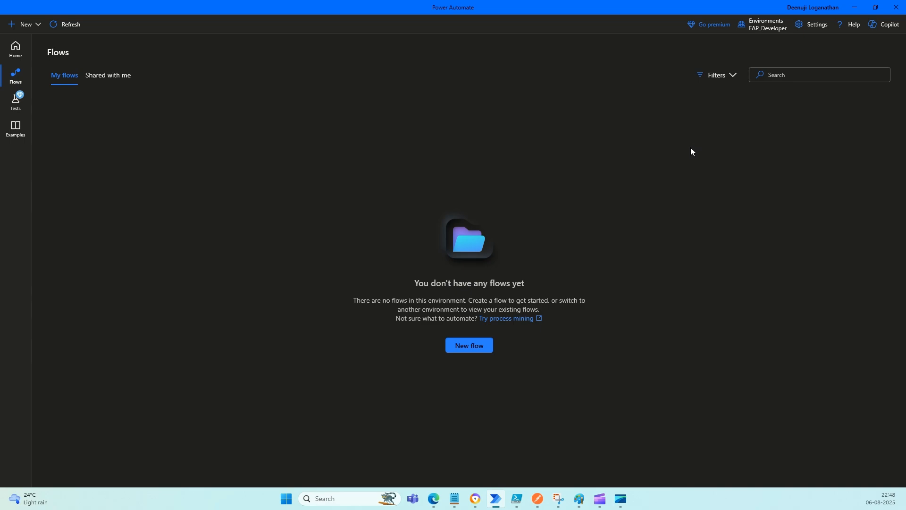
{"action": "left_click", "coordinate": [104, 81]}
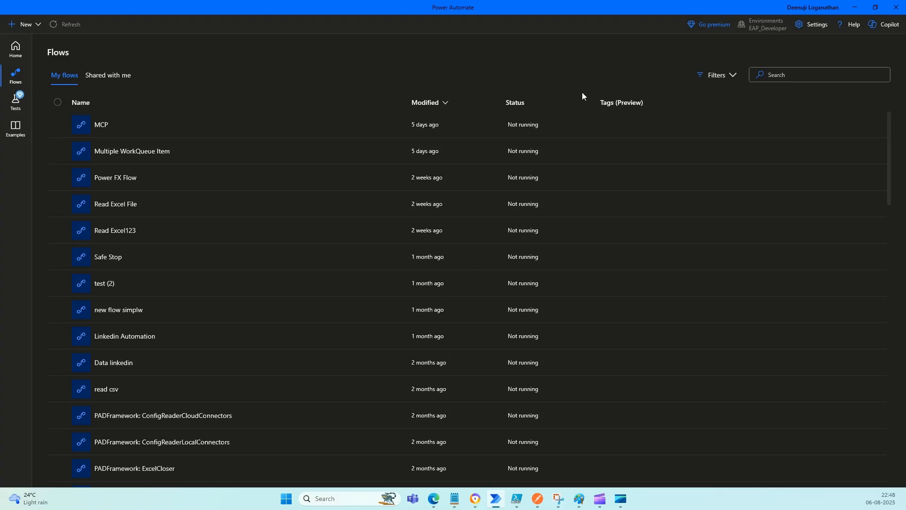
Create a desktop flow named "Servicenow Upload" without Power Fx and maximize its designer window.
{"action": "left_click", "coordinate": [22, 25]}
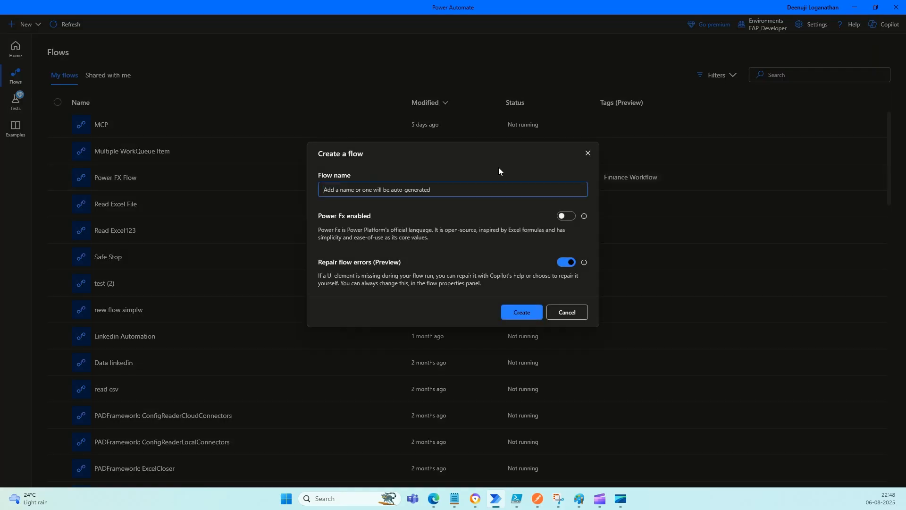
{"action": "type", "text": "Ser"}
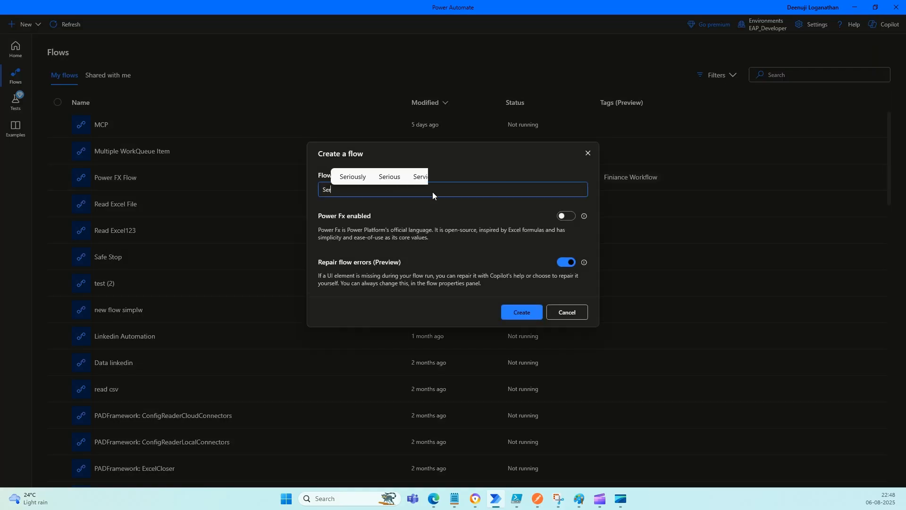
{"action": "type", "text": "vicenow"}
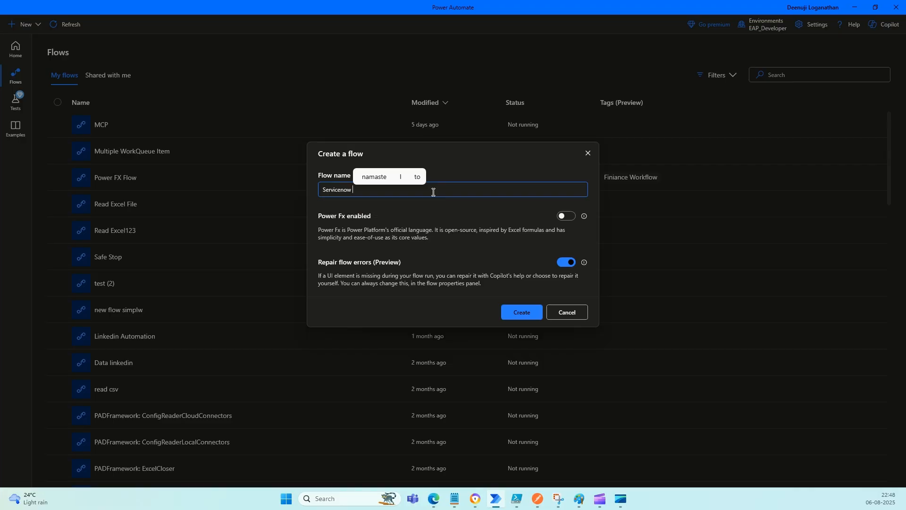
{"action": "type", "text": " Upload"}
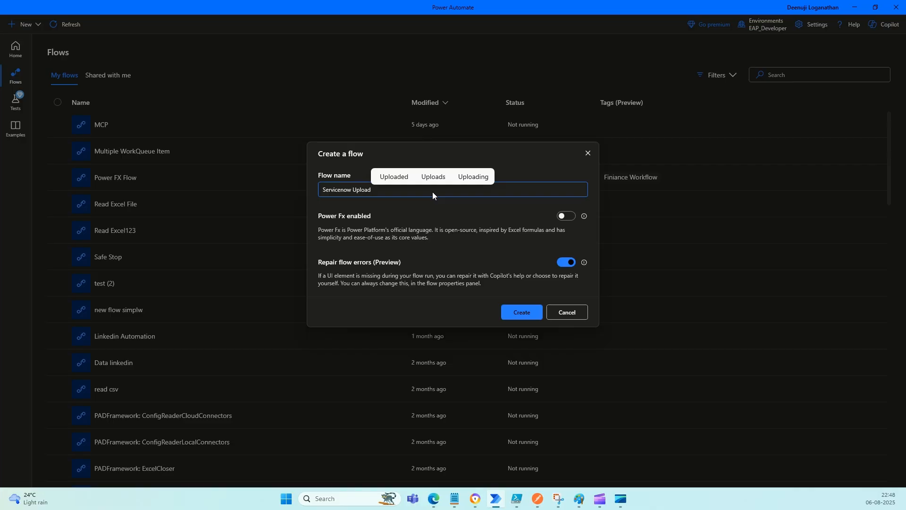
{"action": "left_click", "coordinate": [521, 313]}
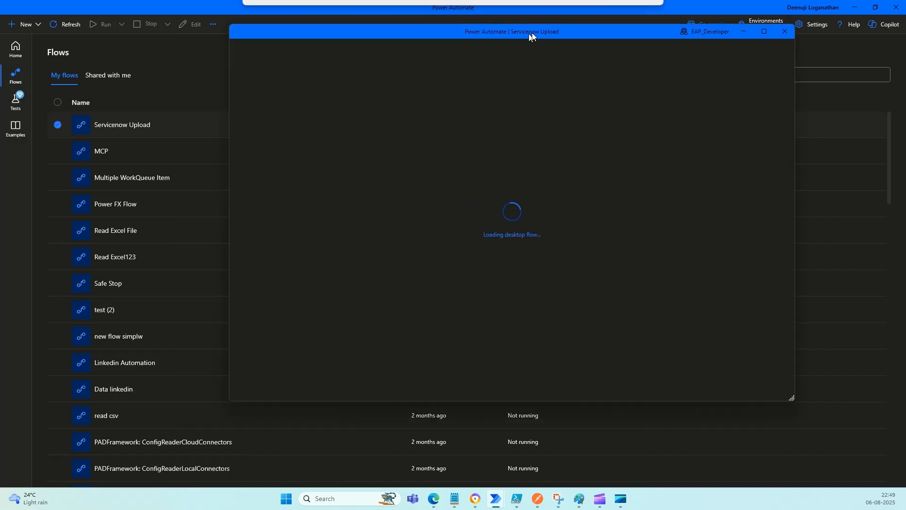
{"action": "double_click", "coordinate": [531, 33]}
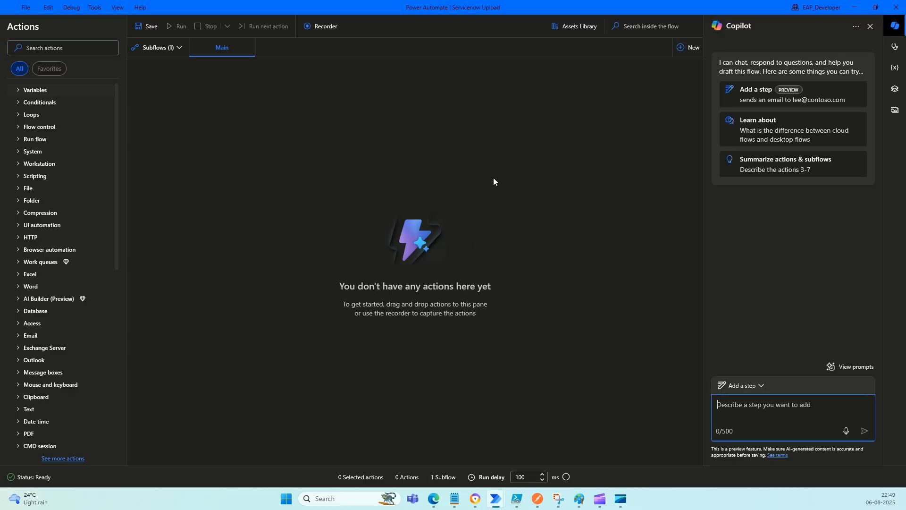
Search the actions for "invoke" and add an Invoke web service action to the Main subflow.
{"action": "left_click", "coordinate": [83, 48]}
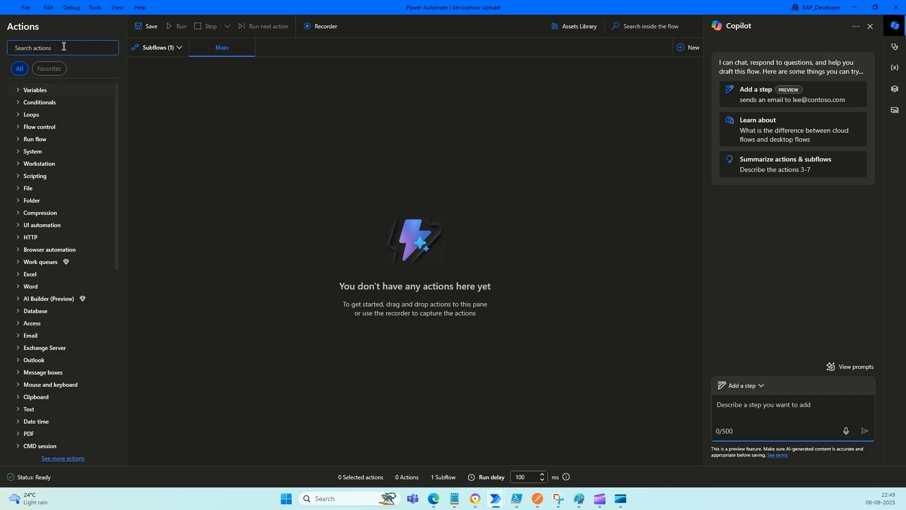
{"action": "type", "text": "l"}
{"action": "type", "text": "nvoke"}
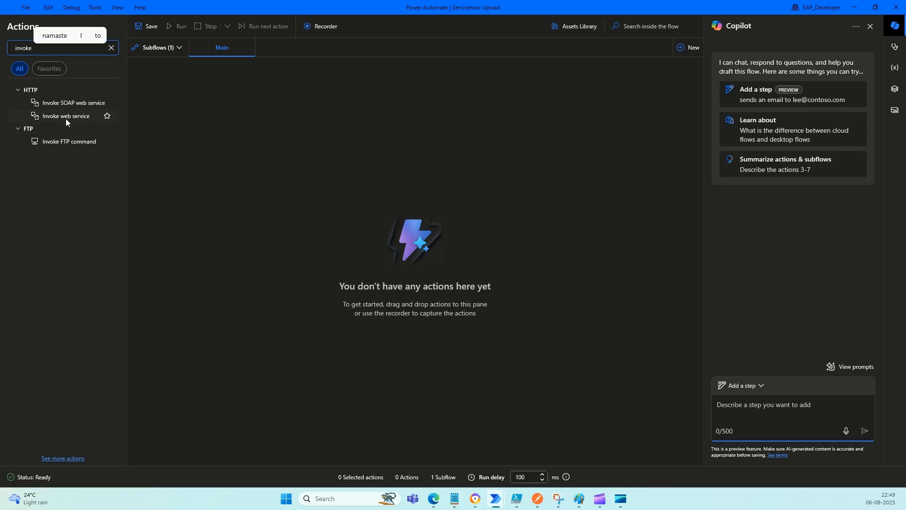
{"action": "left_click_drag", "start_coordinate": [66, 118], "coordinate": [324, 107]}
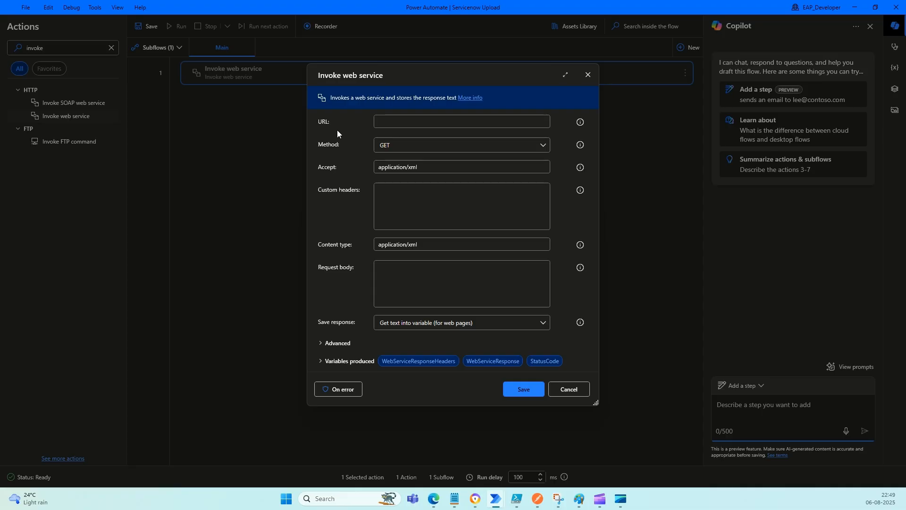
Copy the POST request URI from the REST API Explorer and use it as the Invoke web service action's URL.
{"action": "key", "text": "alt+Tab"}
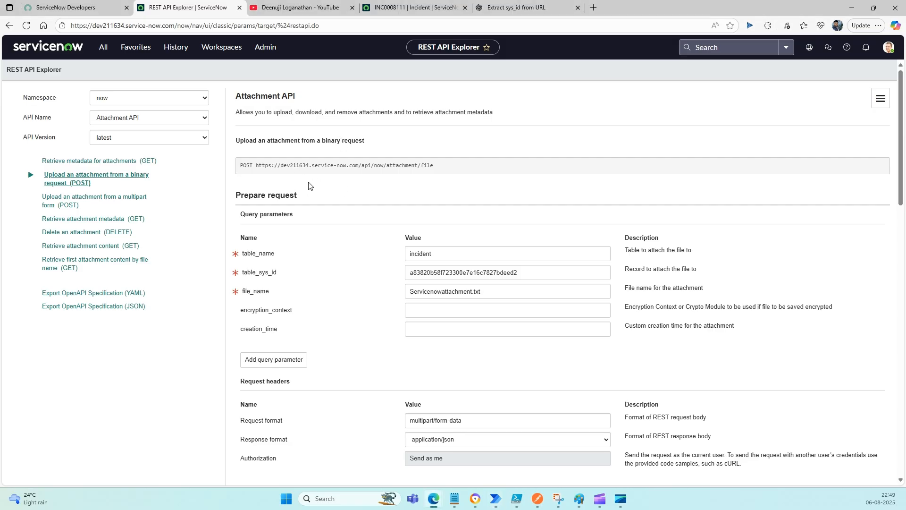
{"action": "scroll", "coordinate": [336, 188], "scroll_direction": "down", "scroll_amount": 10}
{"action": "scroll", "coordinate": [427, 176], "scroll_direction": "up", "scroll_amount": 2}
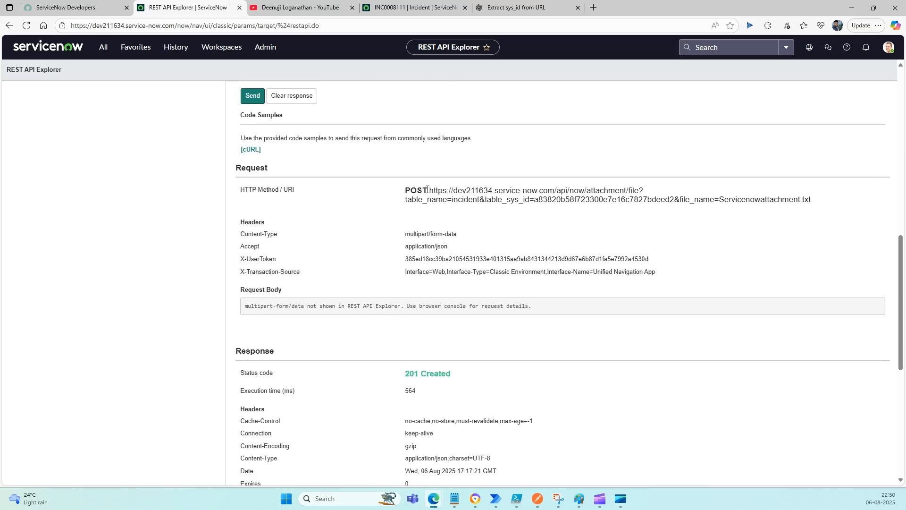
{"action": "left_click_drag", "start_coordinate": [430, 190], "coordinate": [817, 207]}
{"action": "key", "text": "ctrl+c"}
{"action": "key", "text": "alt+Tab"}
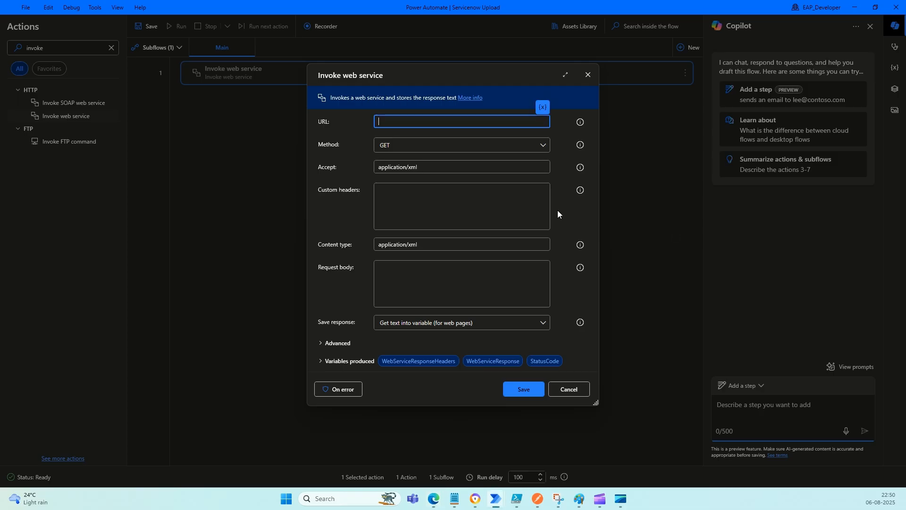
{"action": "key", "text": "ctrl+v"}
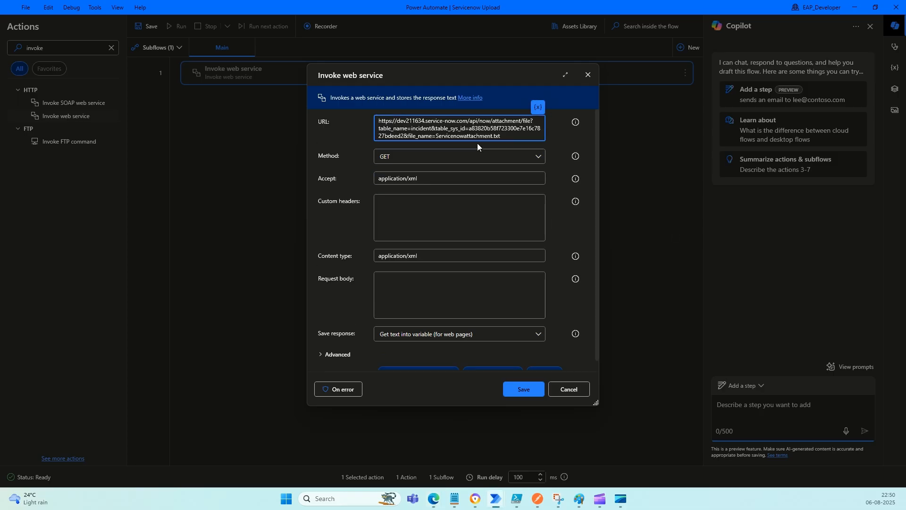
Change the file_name value in the request URL to Servicenowdemo.txt.
{"action": "left_click", "coordinate": [492, 137]}
{"action": "key", "text": "BackSpace"}
{"action": "key", "text": "BackSpace"}
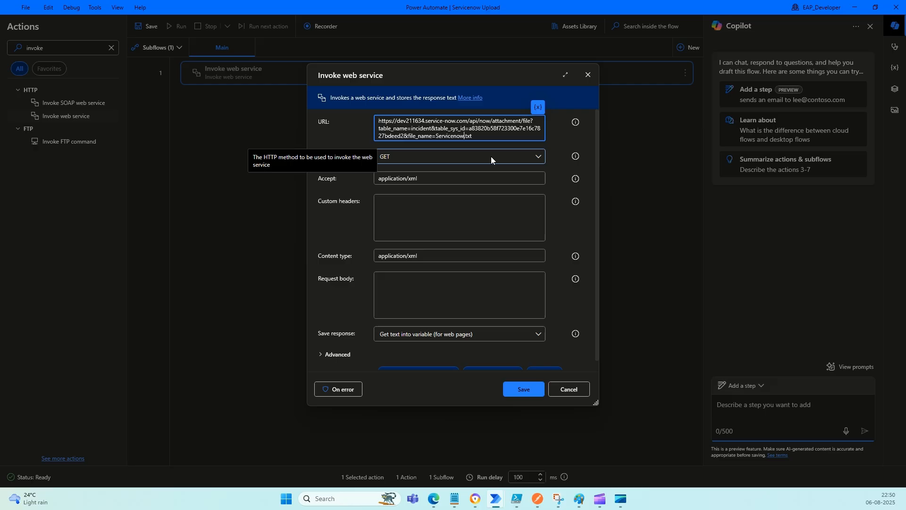
{"action": "type", "text": "demo"}
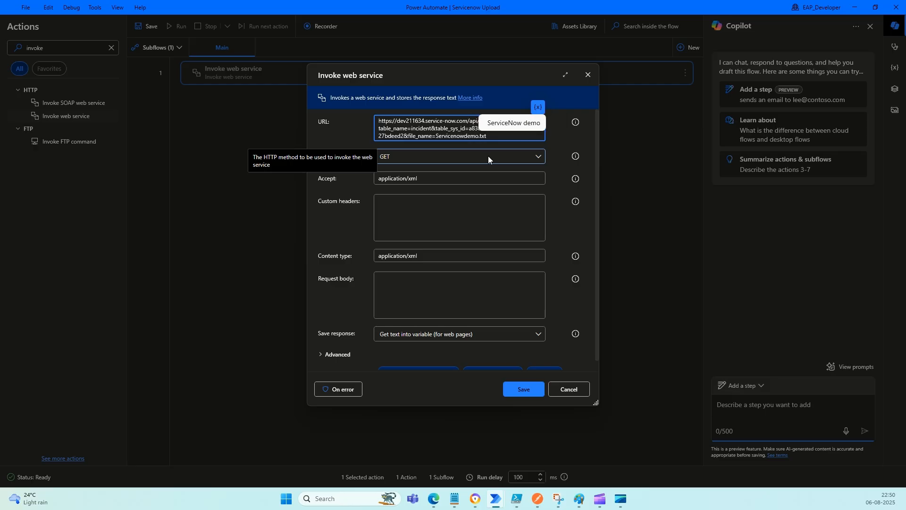
Set the request to the POST method accepting application/json and turn on attachment upload.
{"action": "left_click", "coordinate": [480, 154]}
{"action": "left_click", "coordinate": [395, 185]}
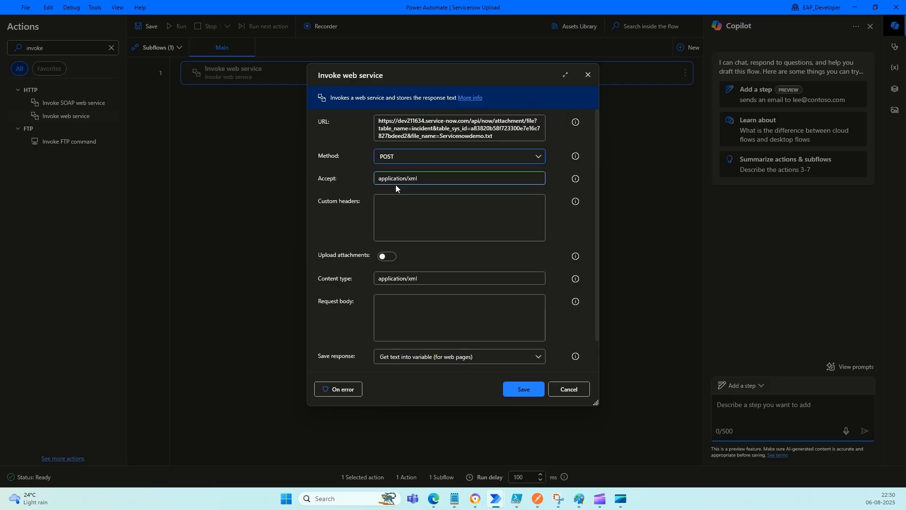
{"action": "double_click", "coordinate": [457, 181]}
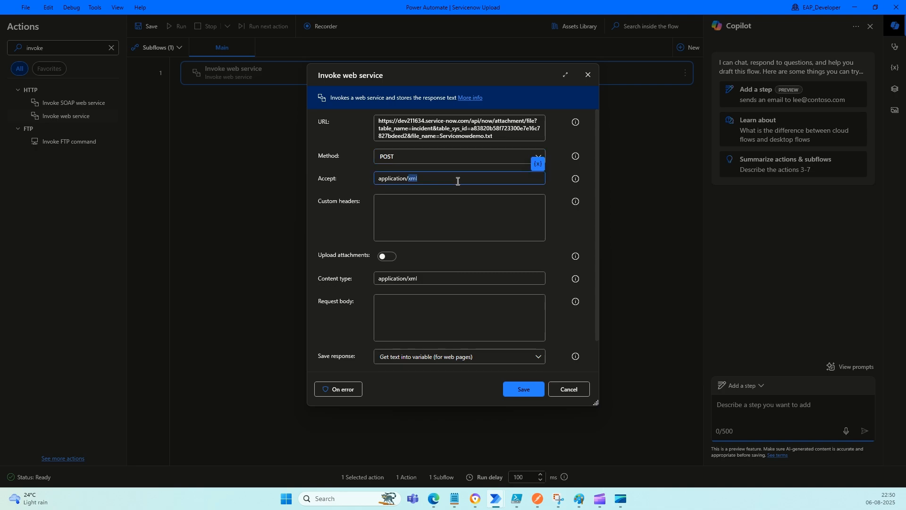
{"action": "type", "text": "json"}
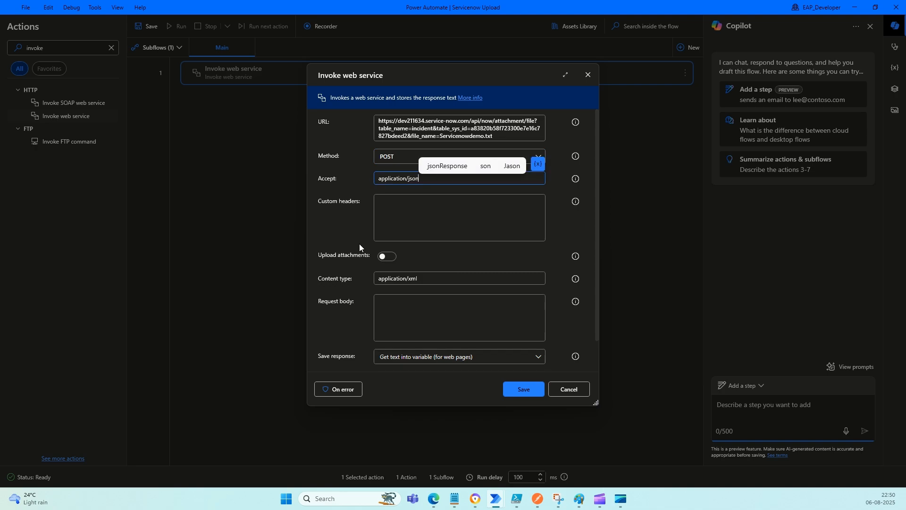
{"action": "left_click", "coordinate": [392, 259]}
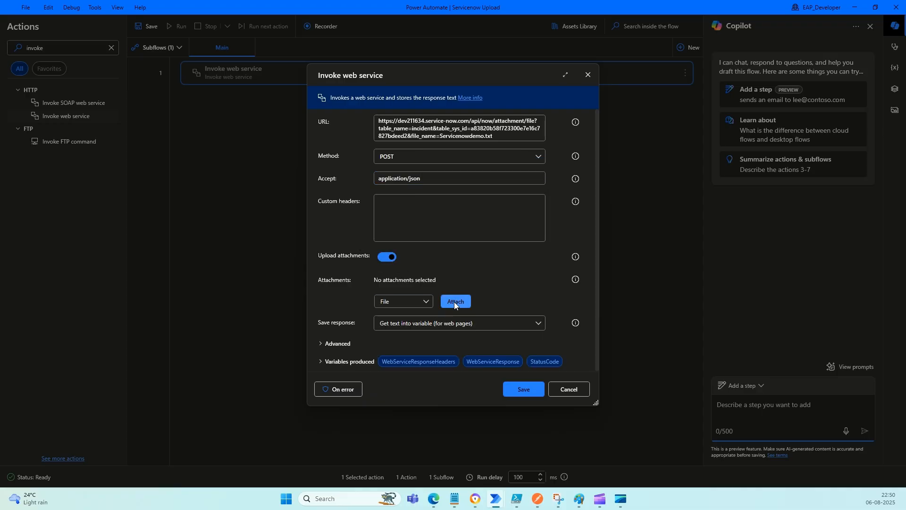
{"action": "left_click", "coordinate": [404, 302]}
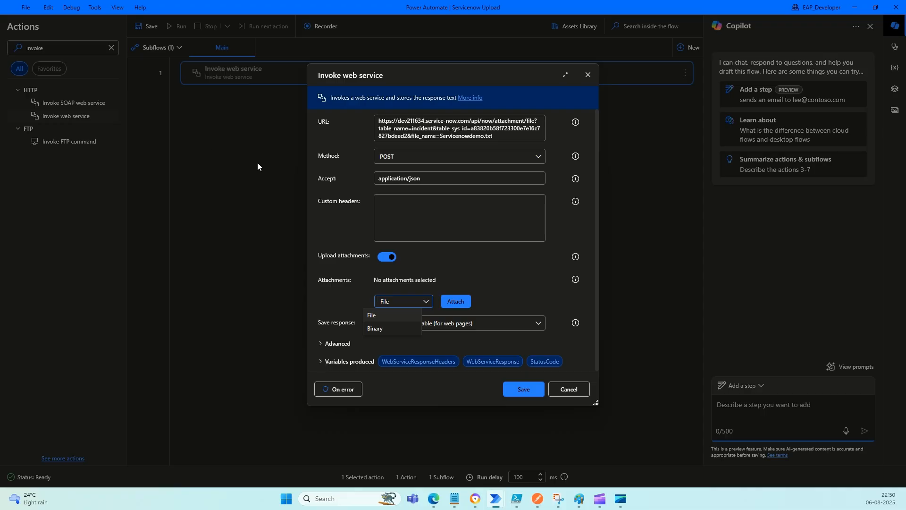
{"action": "left_click", "coordinate": [389, 329]}
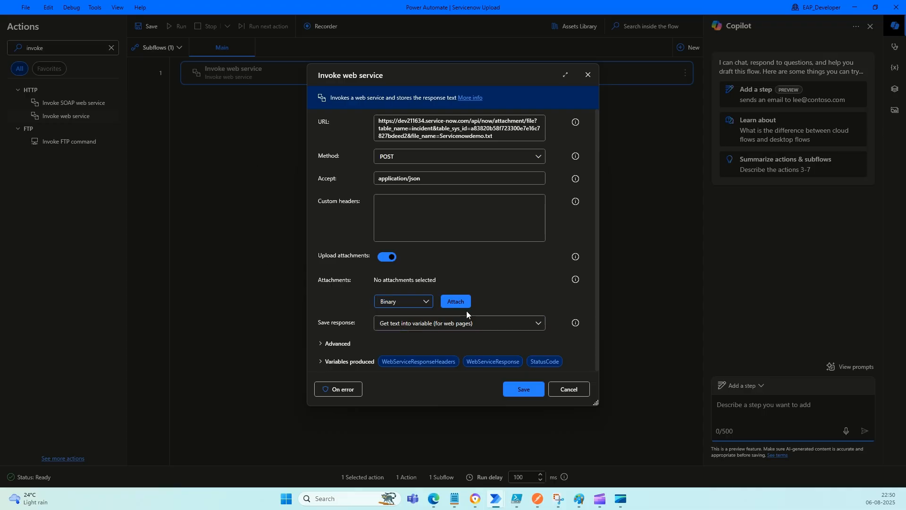
{"action": "left_click", "coordinate": [455, 301]}
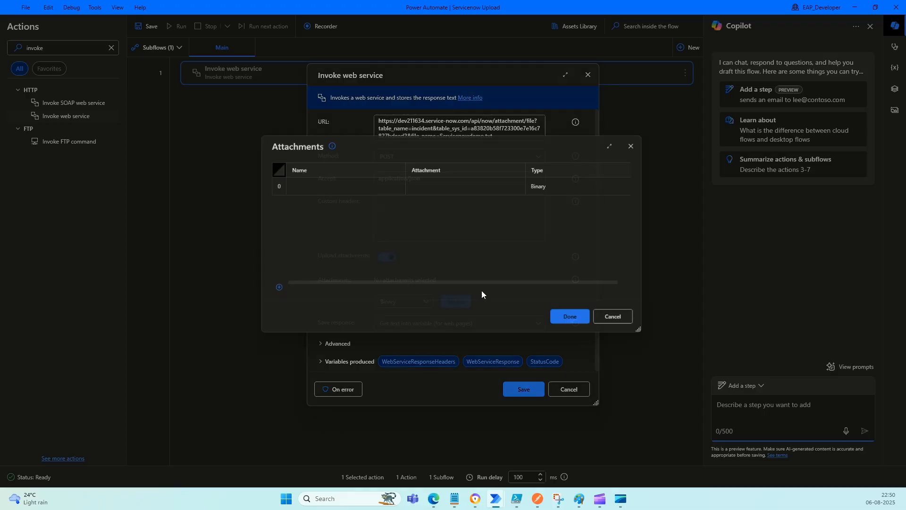
{"action": "left_click", "coordinate": [623, 321]}
Set the attachment type to File and choose PAD_Training.xlsx from the Documents folder as the attachment.
{"action": "left_click", "coordinate": [407, 302]}
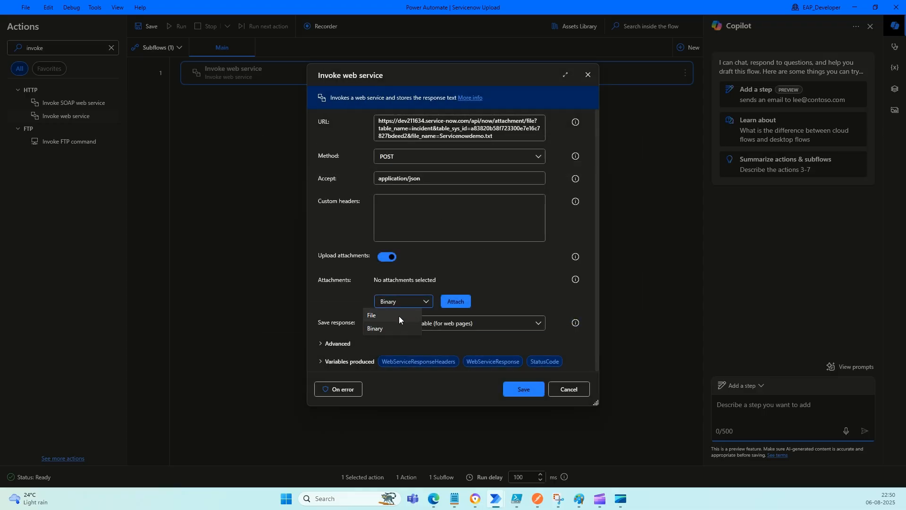
{"action": "left_click", "coordinate": [398, 315]}
{"action": "left_click", "coordinate": [455, 301]}
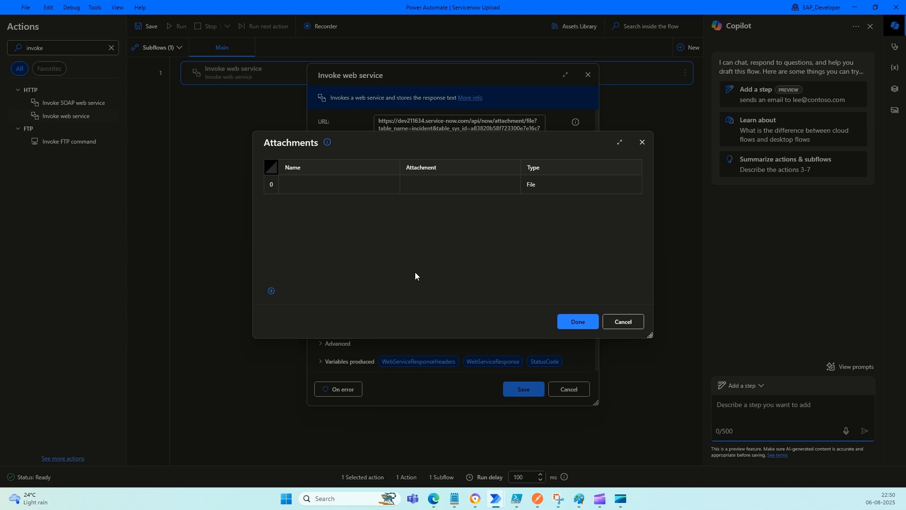
{"action": "left_click", "coordinate": [447, 179]}
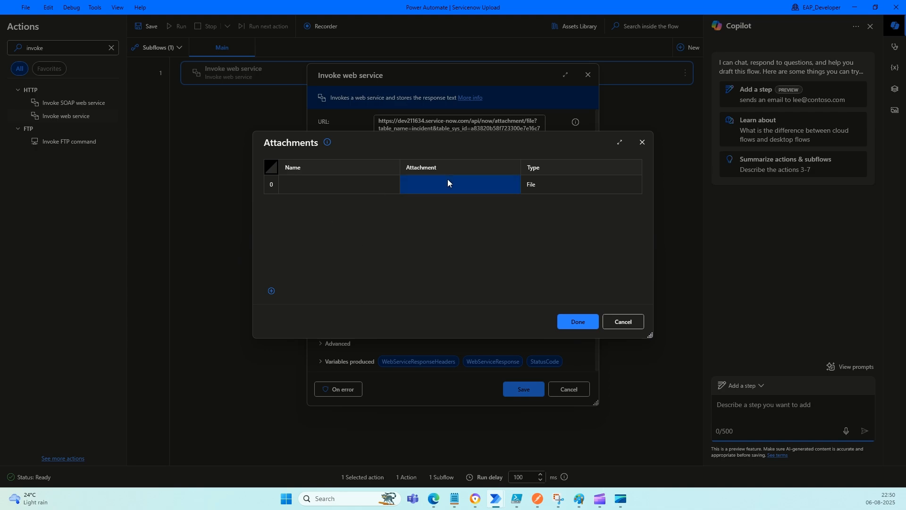
{"action": "left_click", "coordinate": [492, 186]}
{"action": "left_click", "coordinate": [494, 175]}
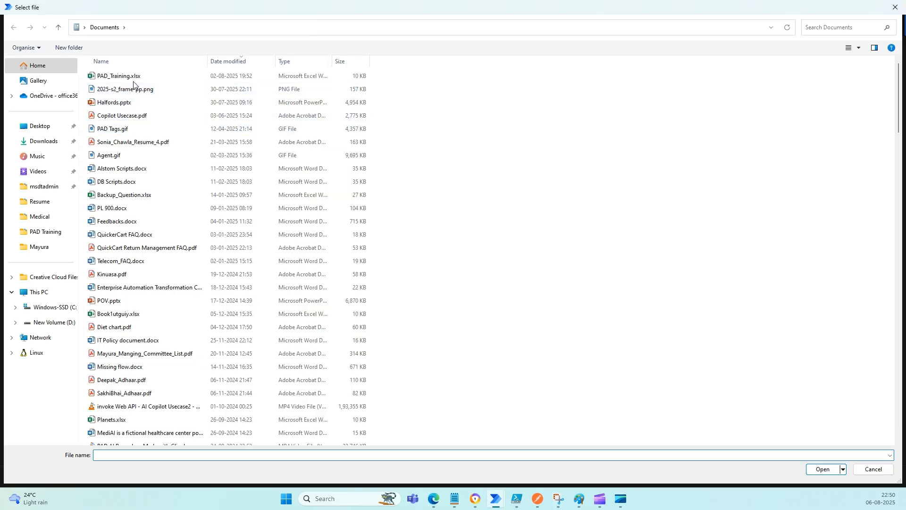
{"action": "double_click", "coordinate": [133, 76]}
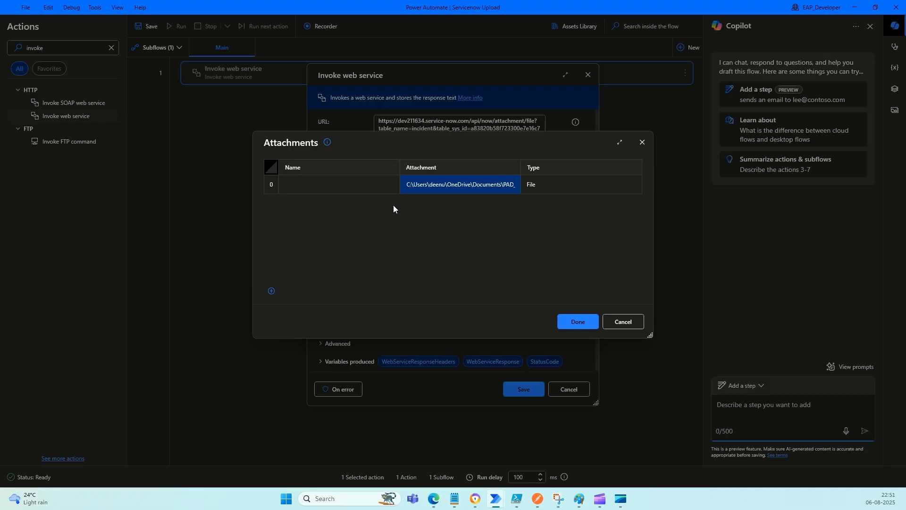
Name the attachment PADTraining.xlsx and set the same name as the file_name value in the request URL.
{"action": "left_click", "coordinate": [331, 183]}
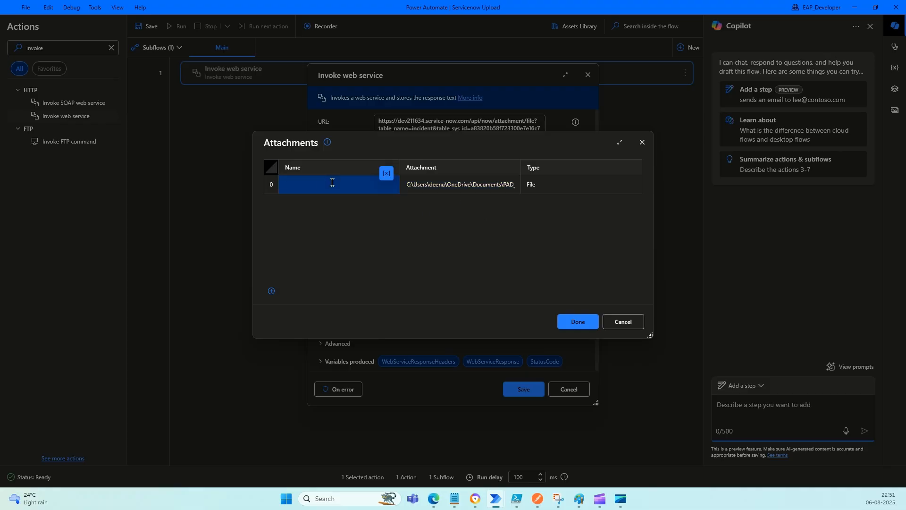
{"action": "type", "text": "PAD"}
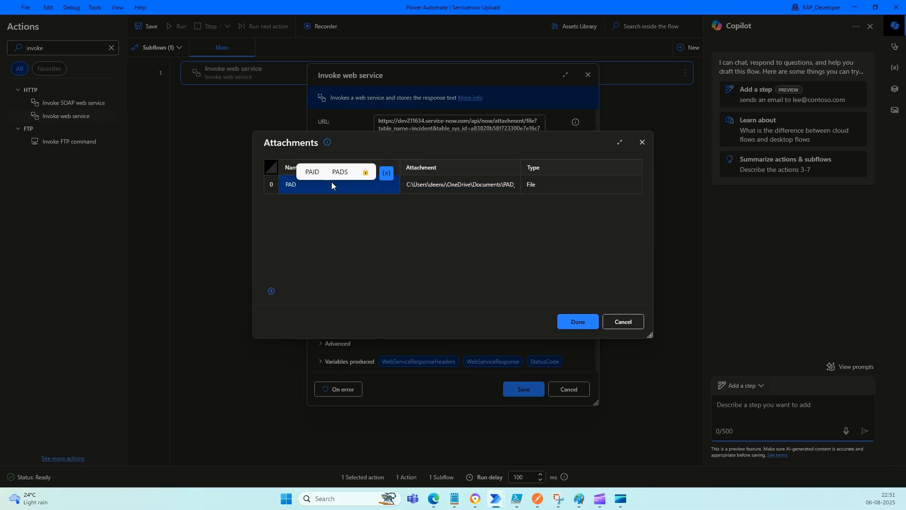
{"action": "type", "text": "Trainin"}
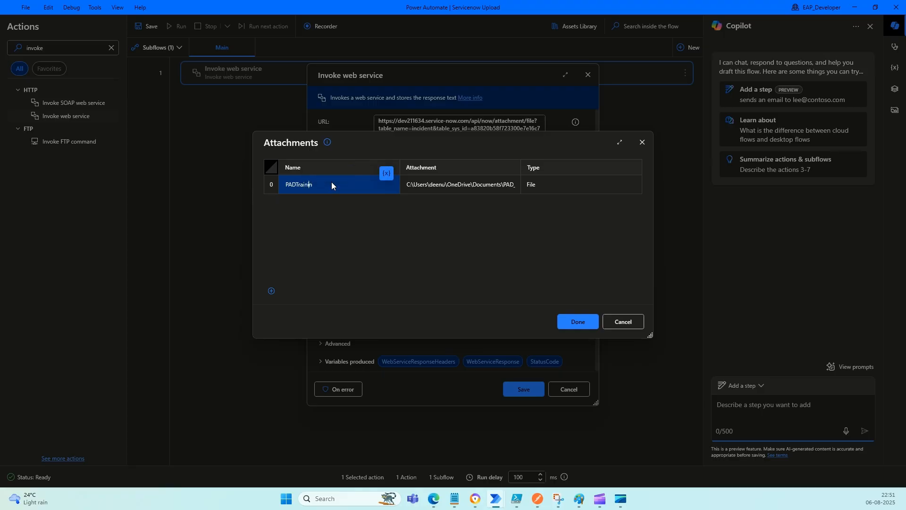
{"action": "type", "text": "g.xlsx"}
{"action": "left_click", "coordinate": [326, 186]}
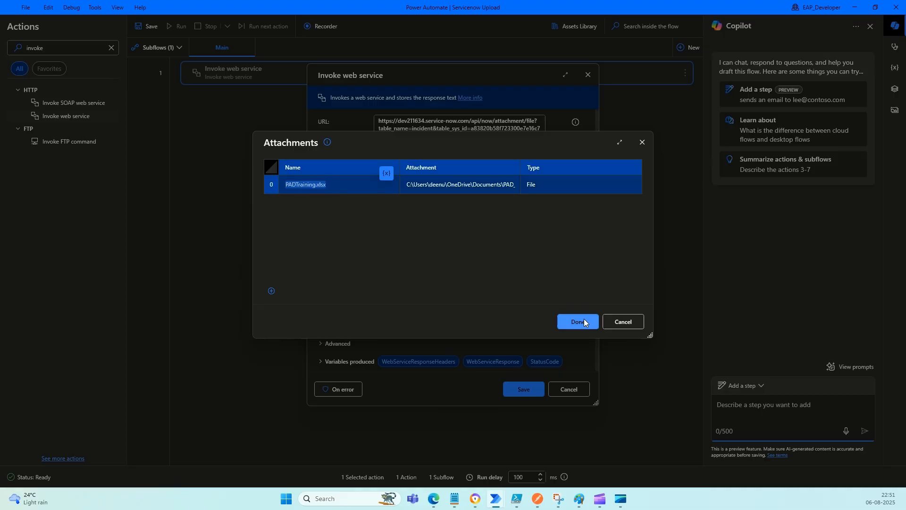
{"action": "left_click", "coordinate": [581, 321]}
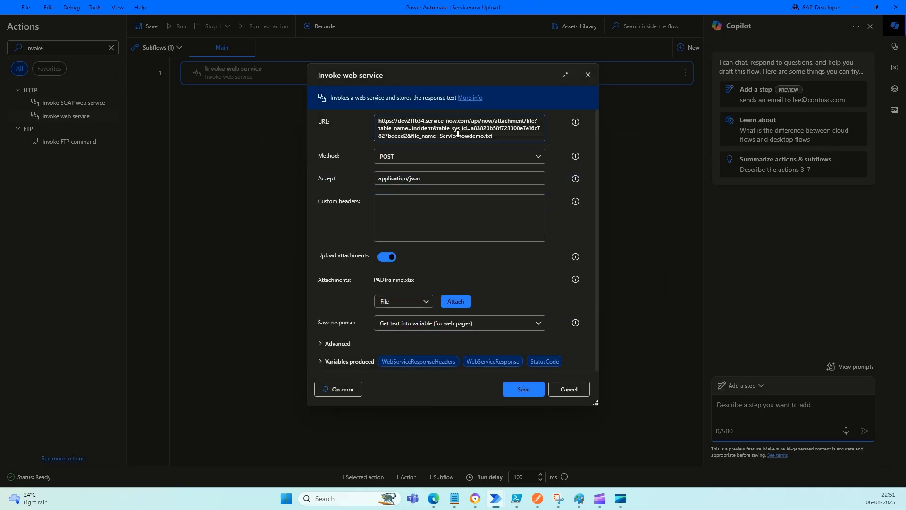
{"action": "left_click_drag", "start_coordinate": [440, 136], "coordinate": [502, 135]}
{"action": "type", "text": "PADTraining.xlsx"}
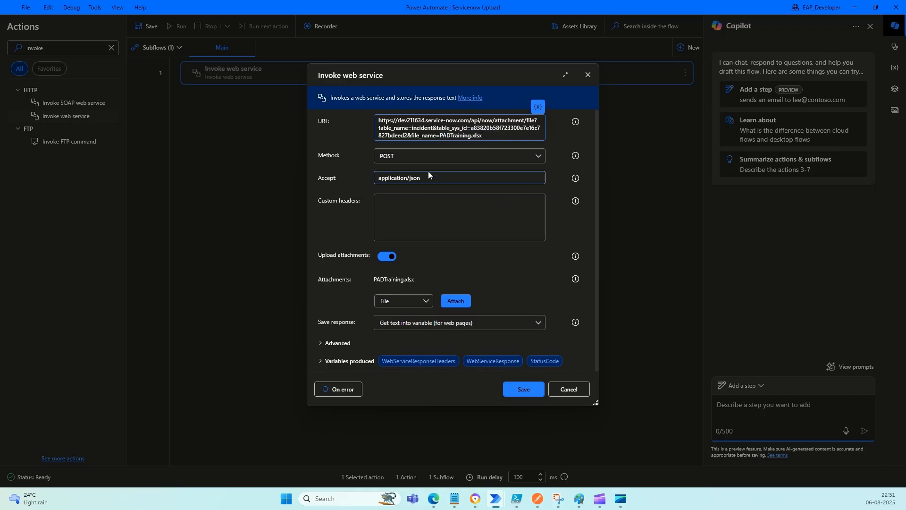
Turn on HTTP authentication in the web service action's advanced settings.
{"action": "left_click", "coordinate": [334, 343]}
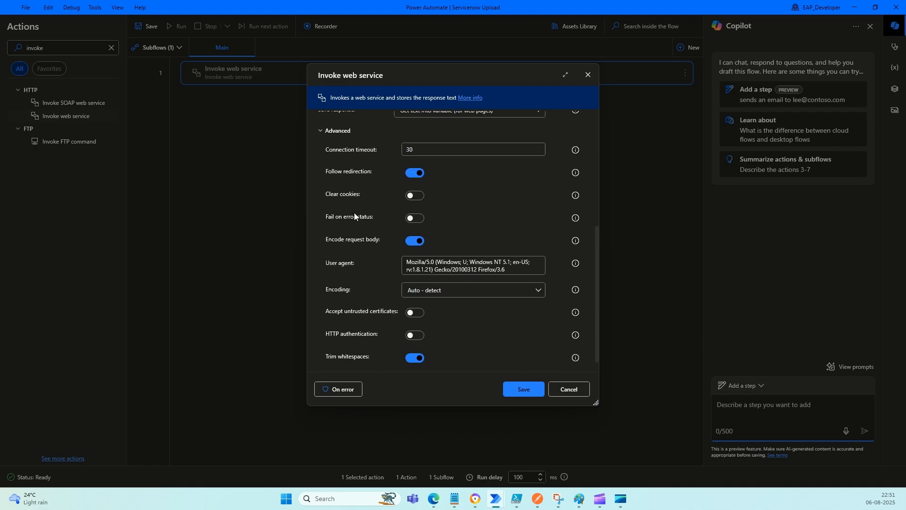
{"action": "scroll", "coordinate": [354, 213], "scroll_direction": "down", "scroll_amount": 1}
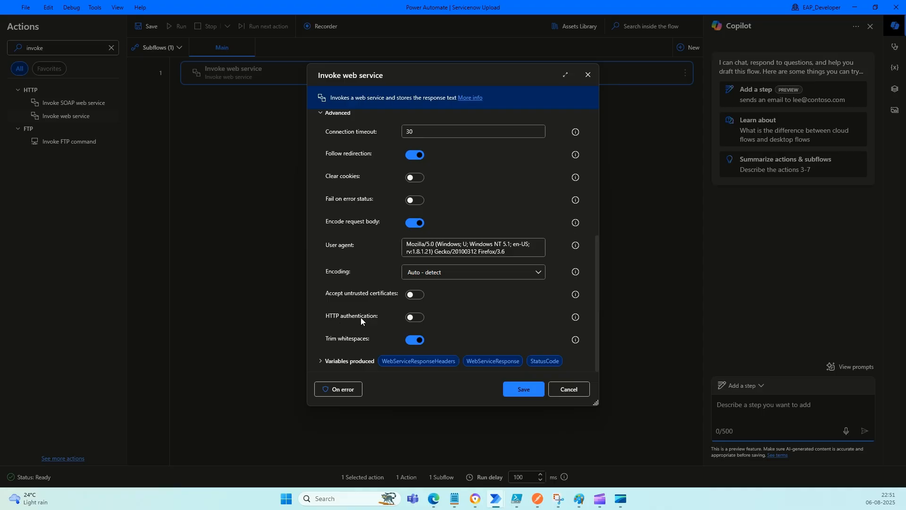
{"action": "left_click", "coordinate": [415, 317]}
{"action": "scroll", "coordinate": [481, 307], "scroll_direction": "down", "scroll_amount": 3}
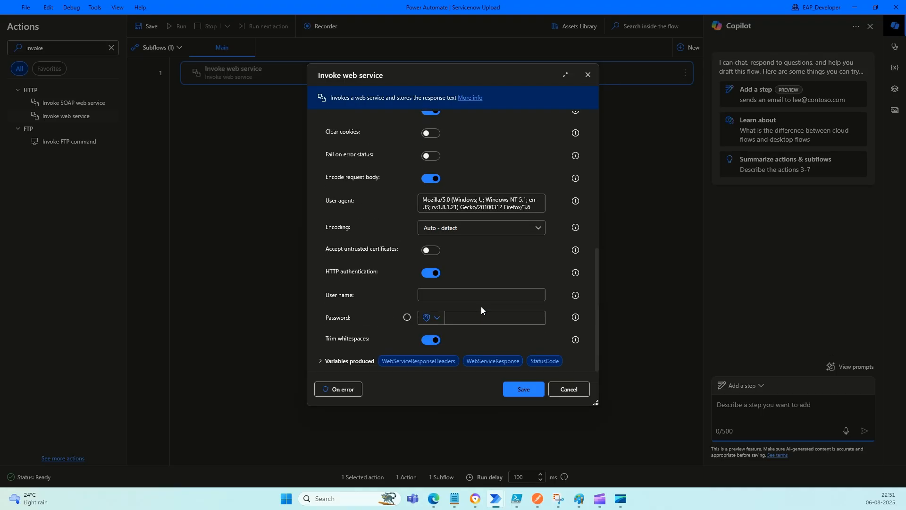
Open the instance password details in the ServiceNow developer account and copy the instance username.
{"action": "key", "text": "alt+Tab"}
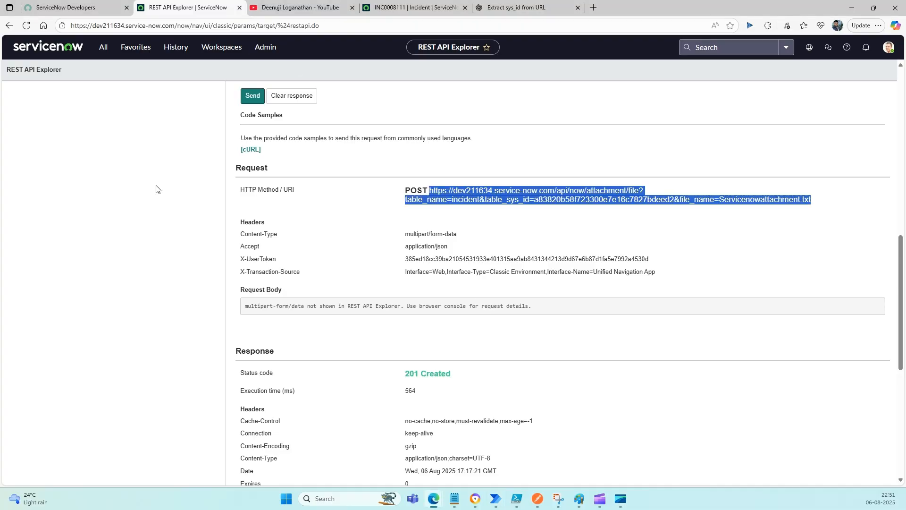
{"action": "scroll", "coordinate": [185, 178], "scroll_direction": "up", "scroll_amount": 5}
{"action": "left_click", "coordinate": [75, 7]}
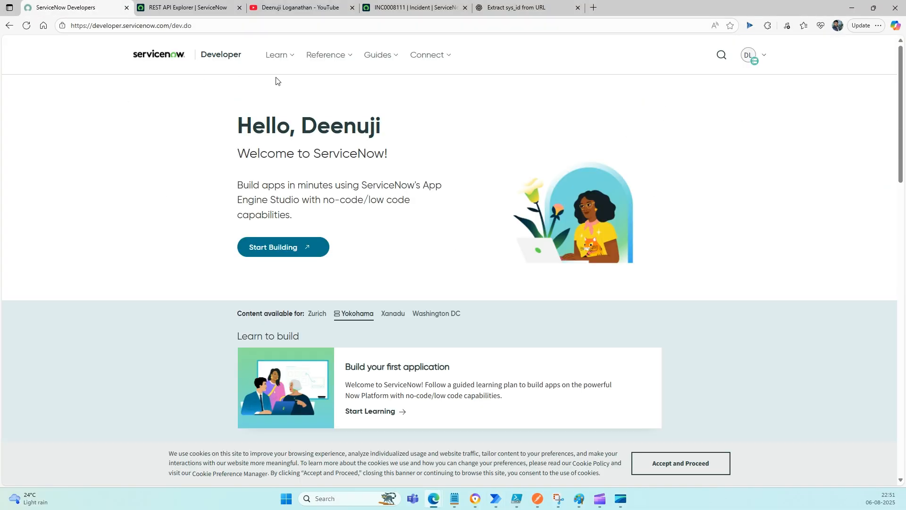
{"action": "left_click", "coordinate": [753, 56]}
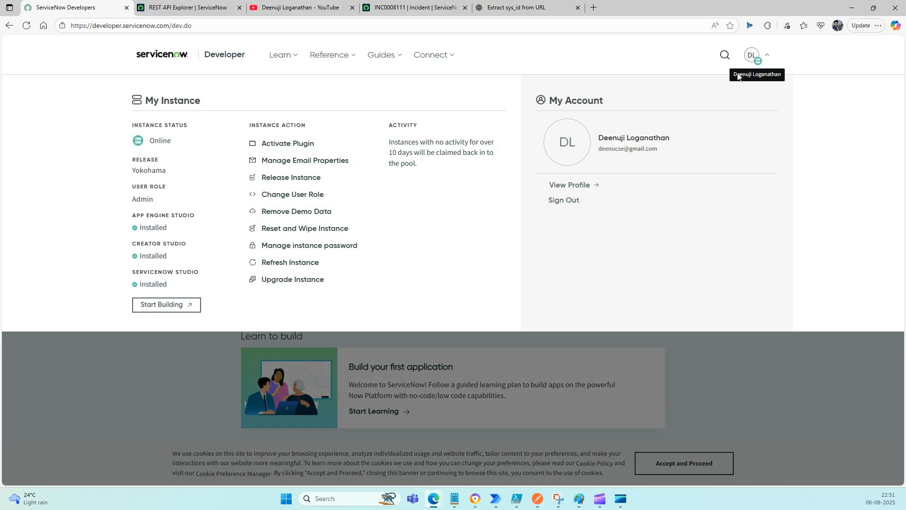
{"action": "left_click", "coordinate": [309, 247]}
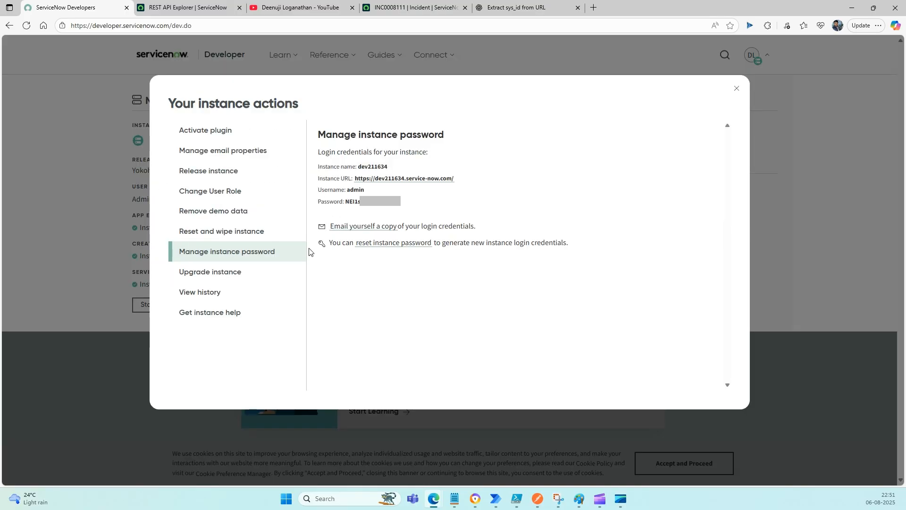
{"action": "double_click", "coordinate": [355, 191]}
{"action": "key", "text": "ctrl+c"}
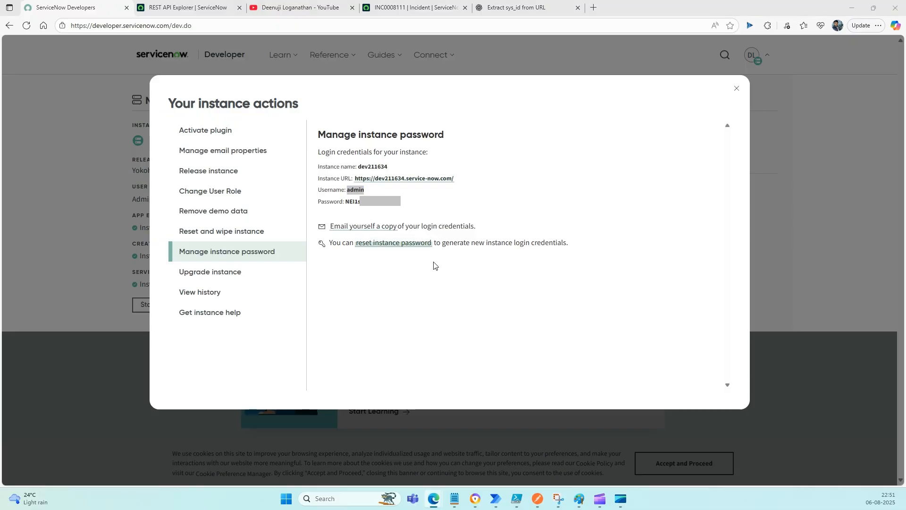
Return to Power Automate desktop and enter "admin" as the HTTP authentication user name.
{"action": "key", "text": "ctrl+Tab"}
{"action": "key", "text": "alt+Tab"}
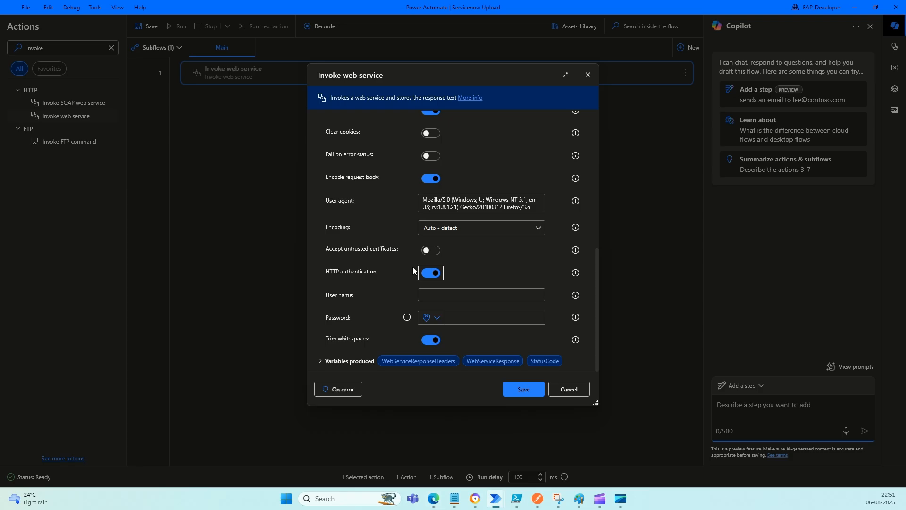
{"action": "left_click", "coordinate": [453, 295]}
{"action": "key", "text": "ctrl+v"}
{"action": "left_click", "coordinate": [477, 317]}
{"action": "key", "text": "alt+Tab"}
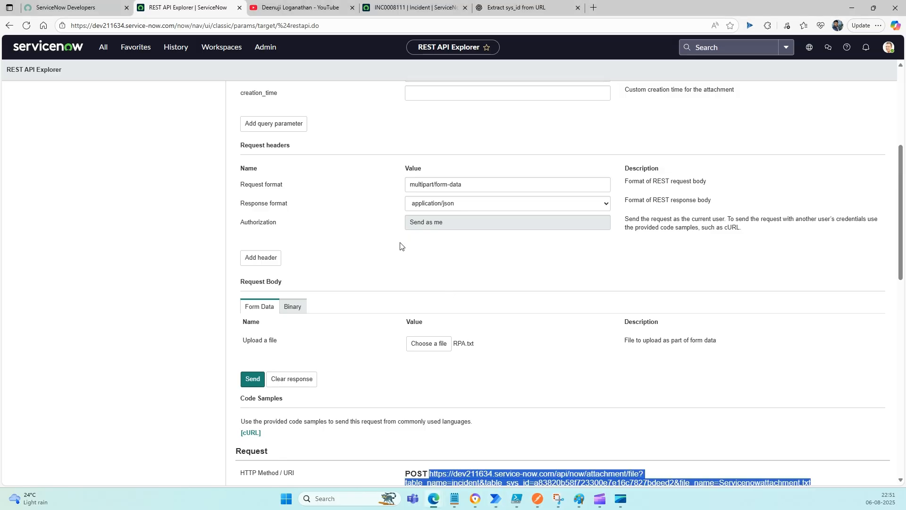
{"action": "key", "text": "alt+Tab"}
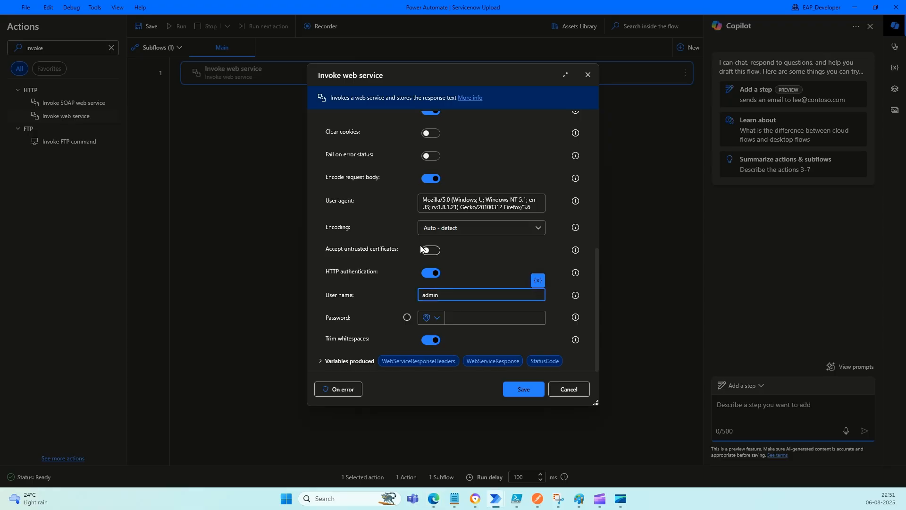
Switch to the ServiceNow developer page in the browser and copy the instance password.
{"action": "key", "text": "alt+Tab"}
{"action": "left_click", "coordinate": [90, 10]}
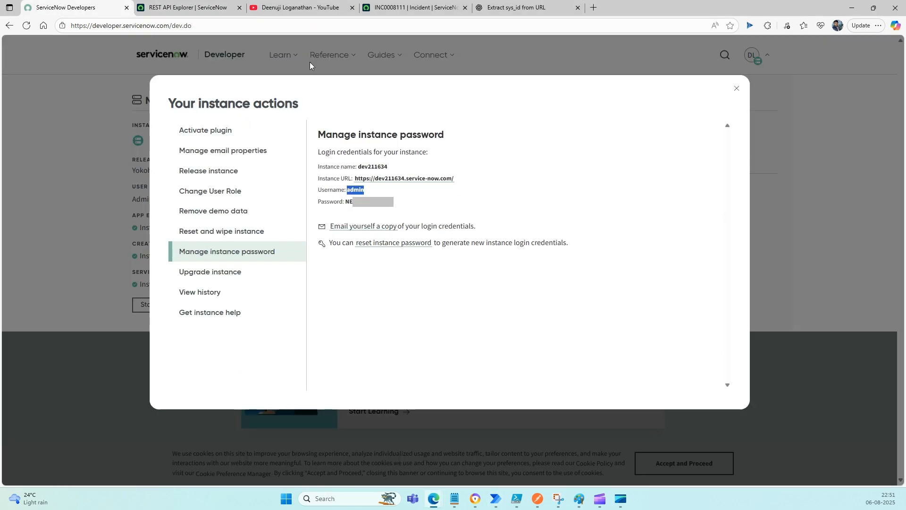
{"action": "double_click", "coordinate": [349, 202]}
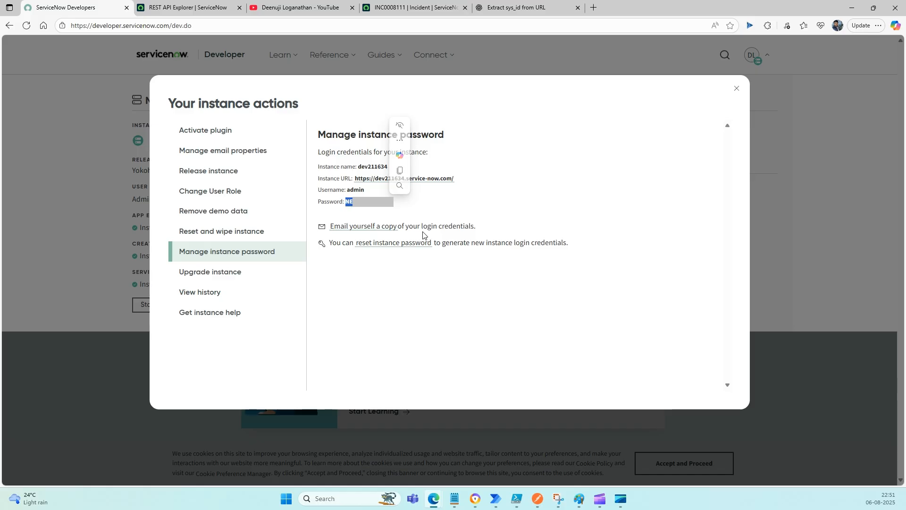
{"action": "left_click_drag", "start_coordinate": [391, 206], "coordinate": [345, 203]}
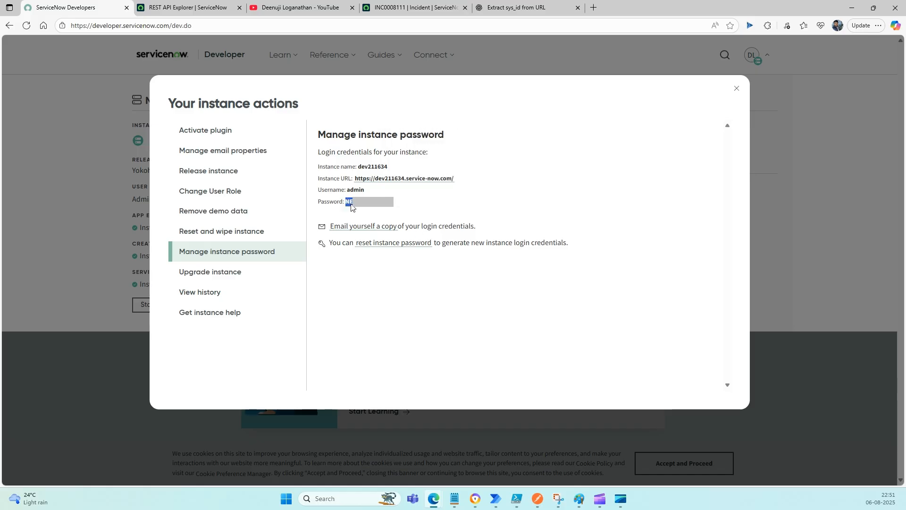
Back in Power Automate desktop, paste the instance password as the HTTP authentication password and save the Invoke web service action.
{"action": "left_click", "coordinate": [851, 8]}
{"action": "left_click", "coordinate": [461, 318]}
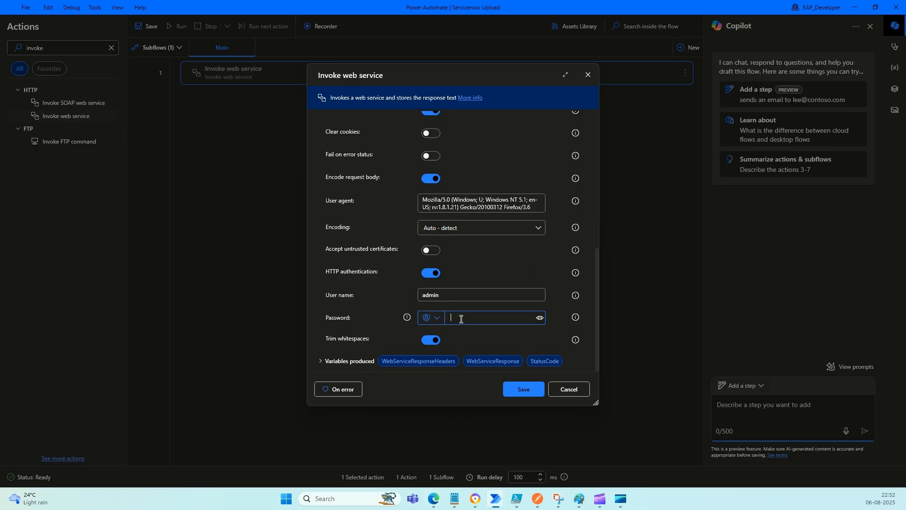
{"action": "key", "text": "ctrl+v"}
{"action": "left_click", "coordinate": [527, 390]}
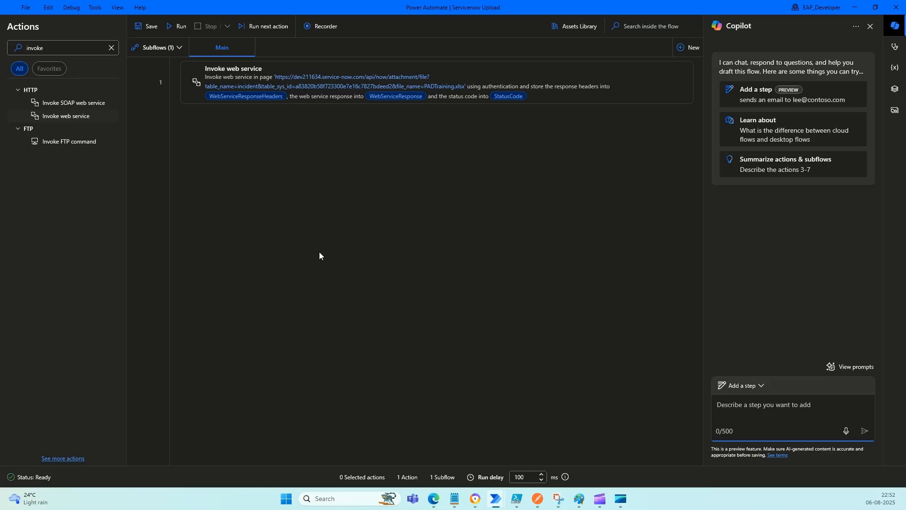
Run the flow and inspect the value of the WebServiceResponse variable.
{"action": "left_click", "coordinate": [173, 27]}
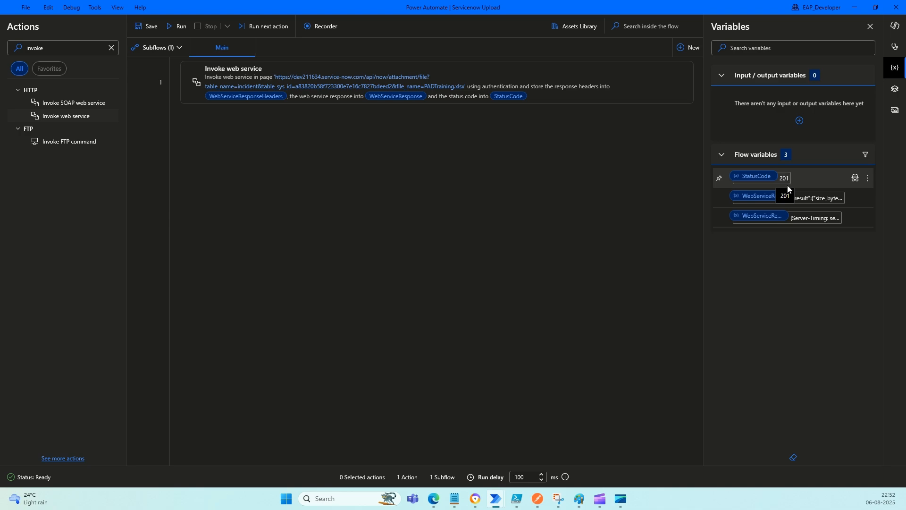
{"action": "double_click", "coordinate": [756, 196]}
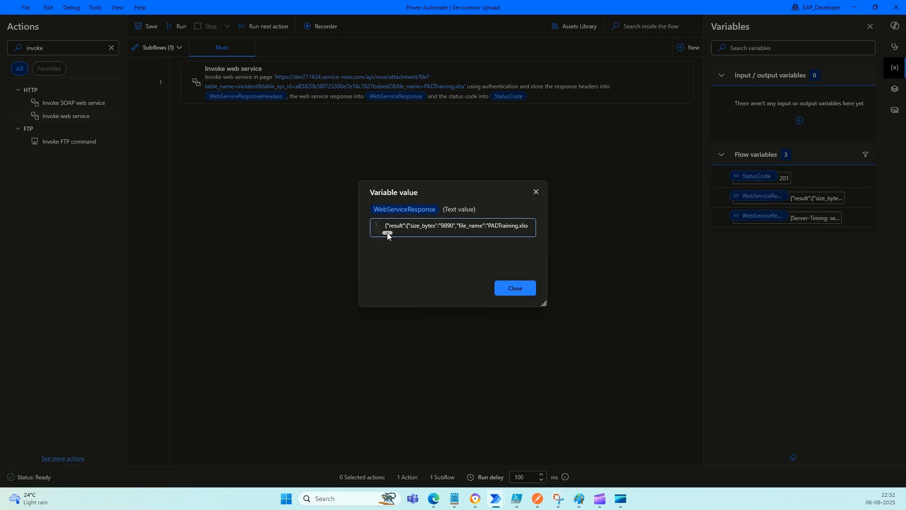
{"action": "mouse_move", "coordinate": [387, 232]}
{"action": "left_mouse_down"}
{"action": "mouse_move", "coordinate": [526, 234]}
{"action": "mouse_move", "coordinate": [375, 236]}
{"action": "left_mouse_up"}
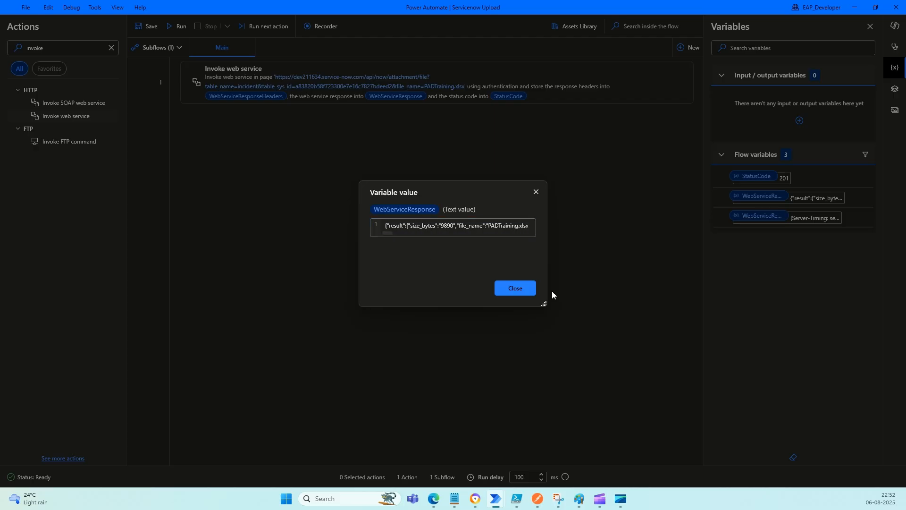
{"action": "left_click", "coordinate": [519, 292]}
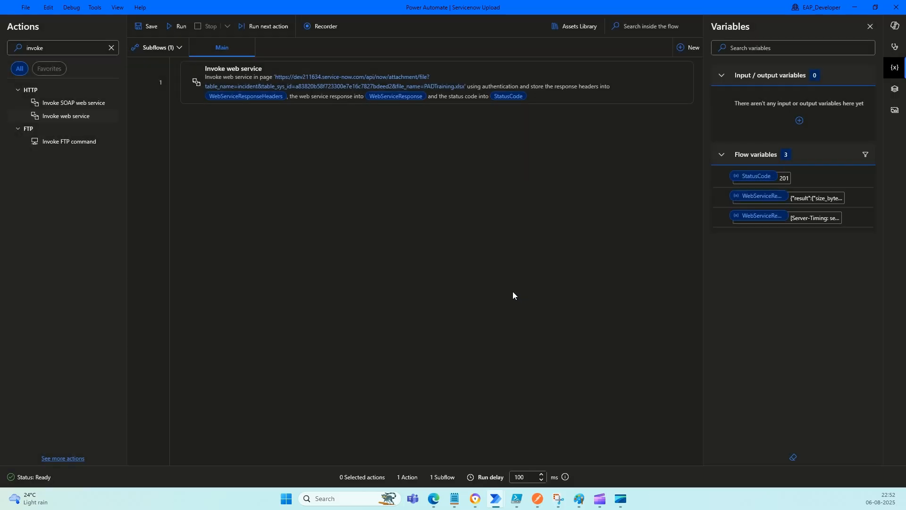
Switch to the browser and check incident INC0008111 in ServiceNow for the PADTraining.xlsx attachment.
{"action": "key", "text": "alt+Tab"}
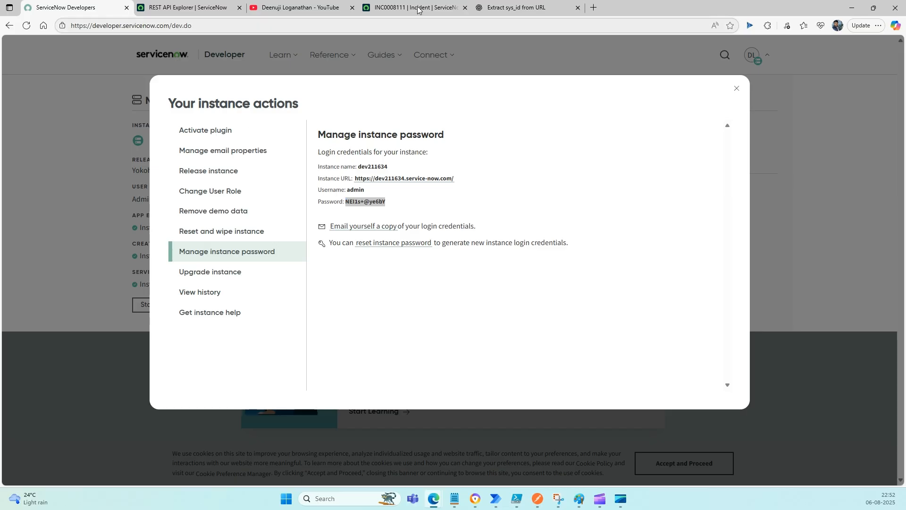
{"action": "left_click", "coordinate": [418, 8]}
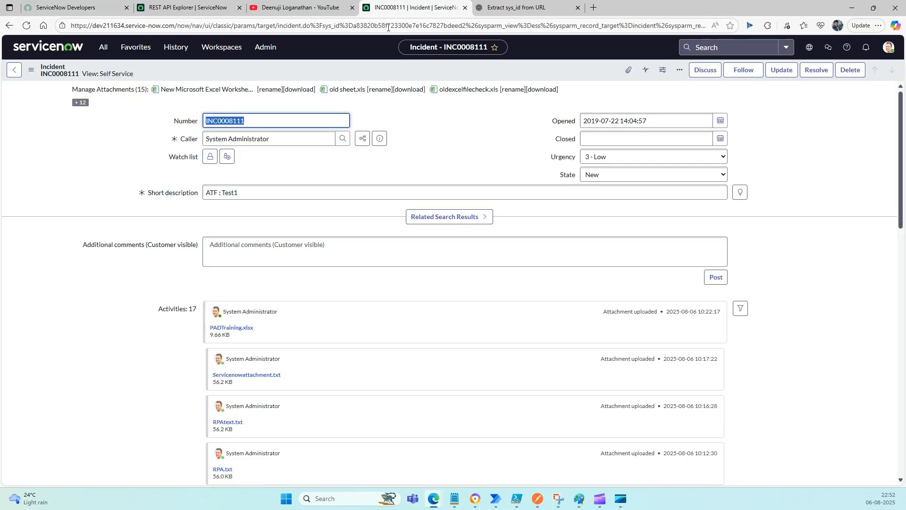
{"action": "key", "text": "ctrl+l"}
{"action": "left_click", "coordinate": [104, 309]}
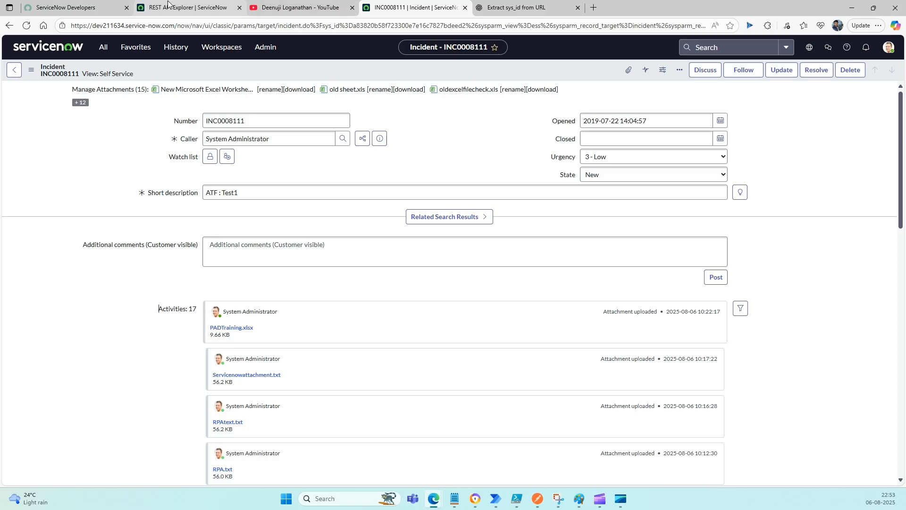
Go back to the REST API Explorer and review the operations offered by the Attachment API.
{"action": "left_click", "coordinate": [184, 7]}
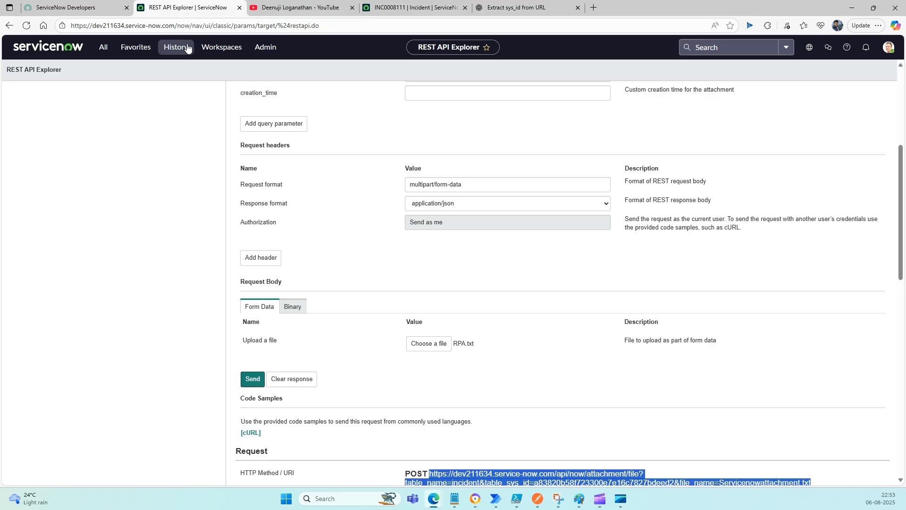
{"action": "scroll", "coordinate": [166, 210], "scroll_direction": "up", "scroll_amount": 5}
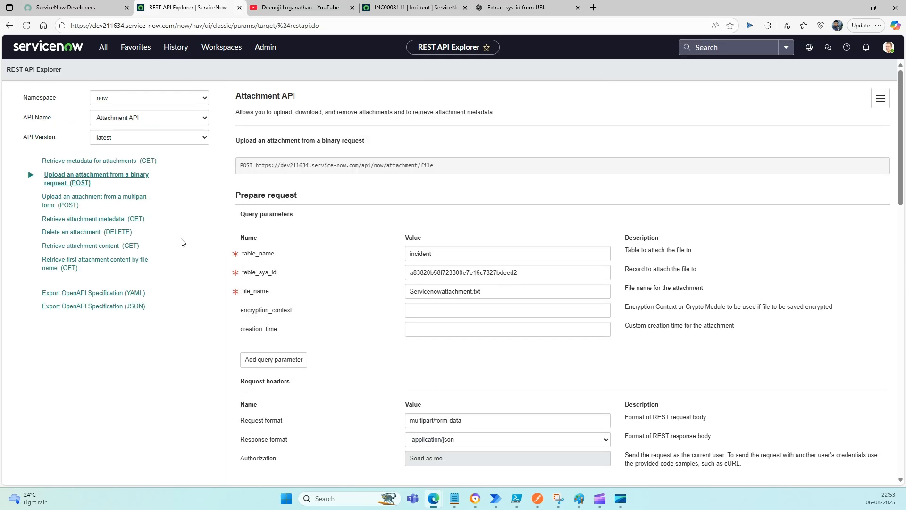